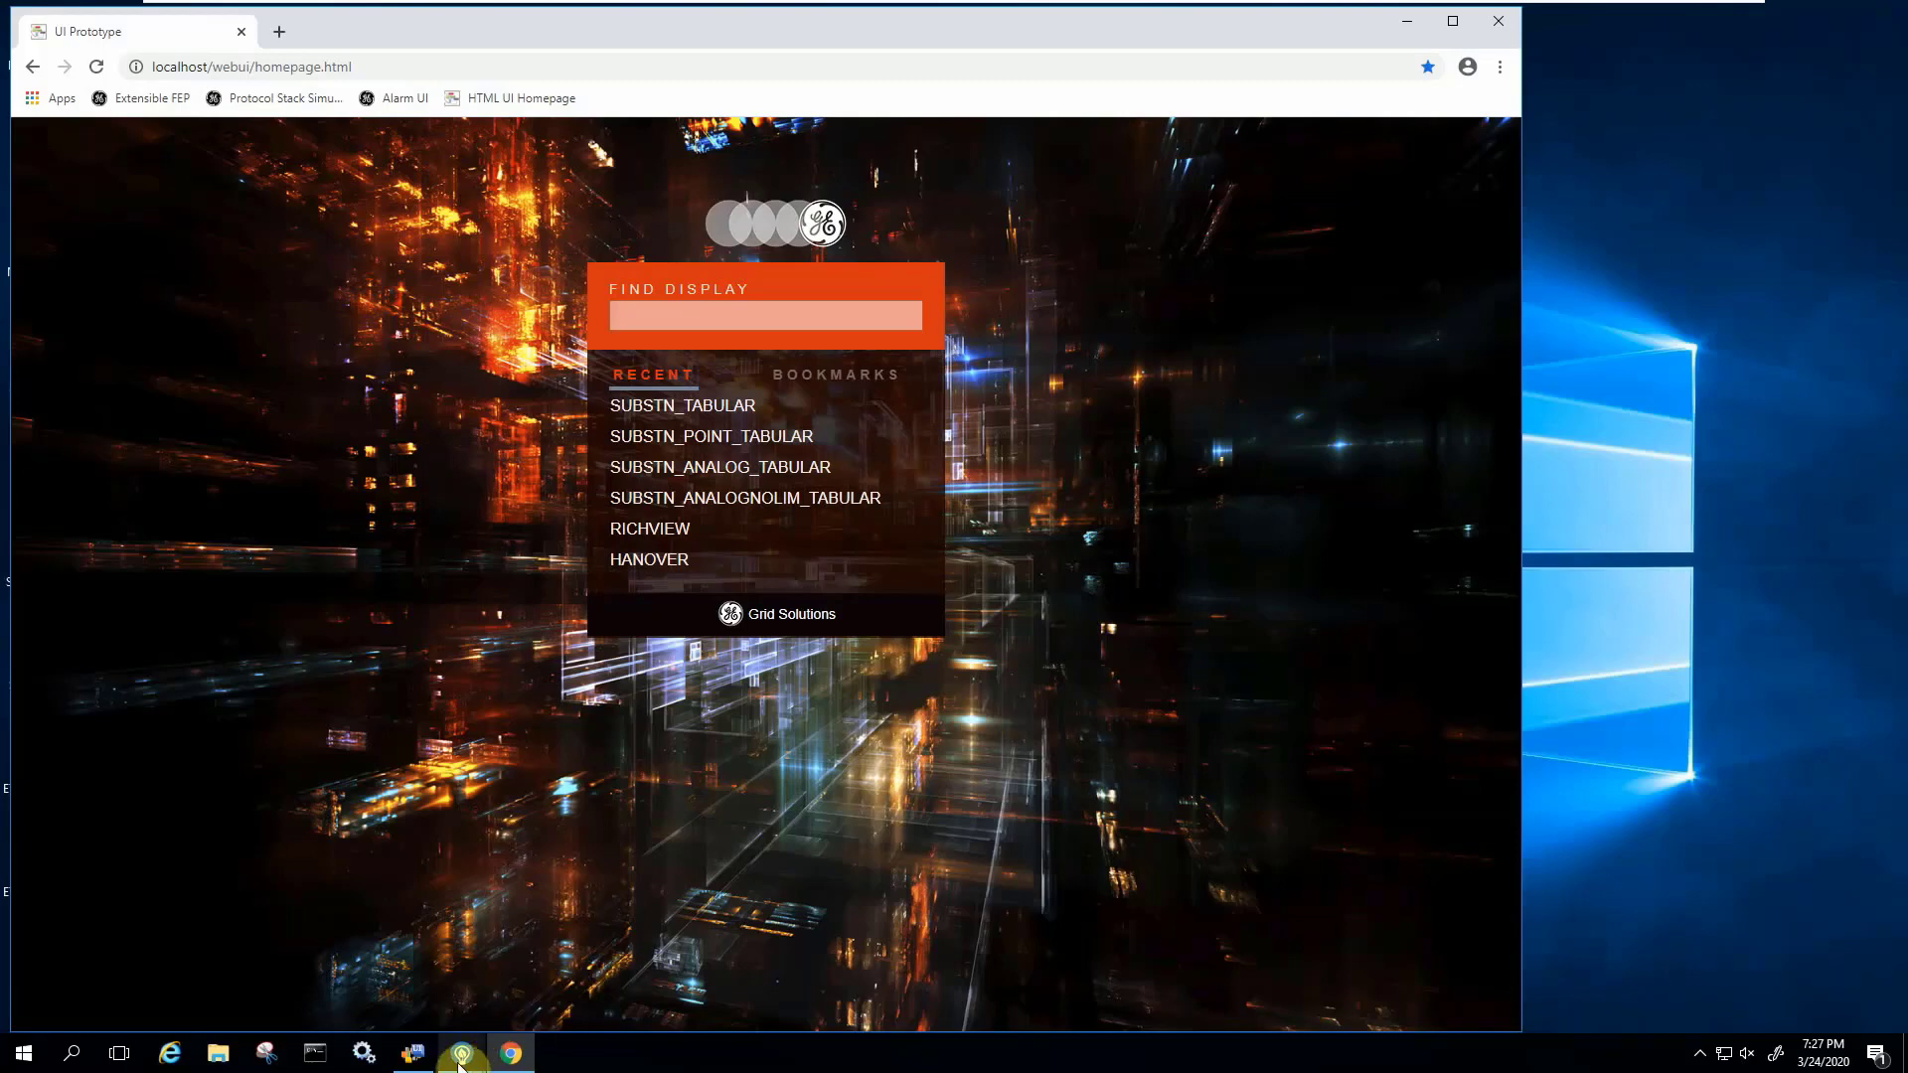
Step: Switch to the console's Dashboard window and open the DOUGLAS one-line through the SCADA Substation Directory
mouse_move(460, 1061)
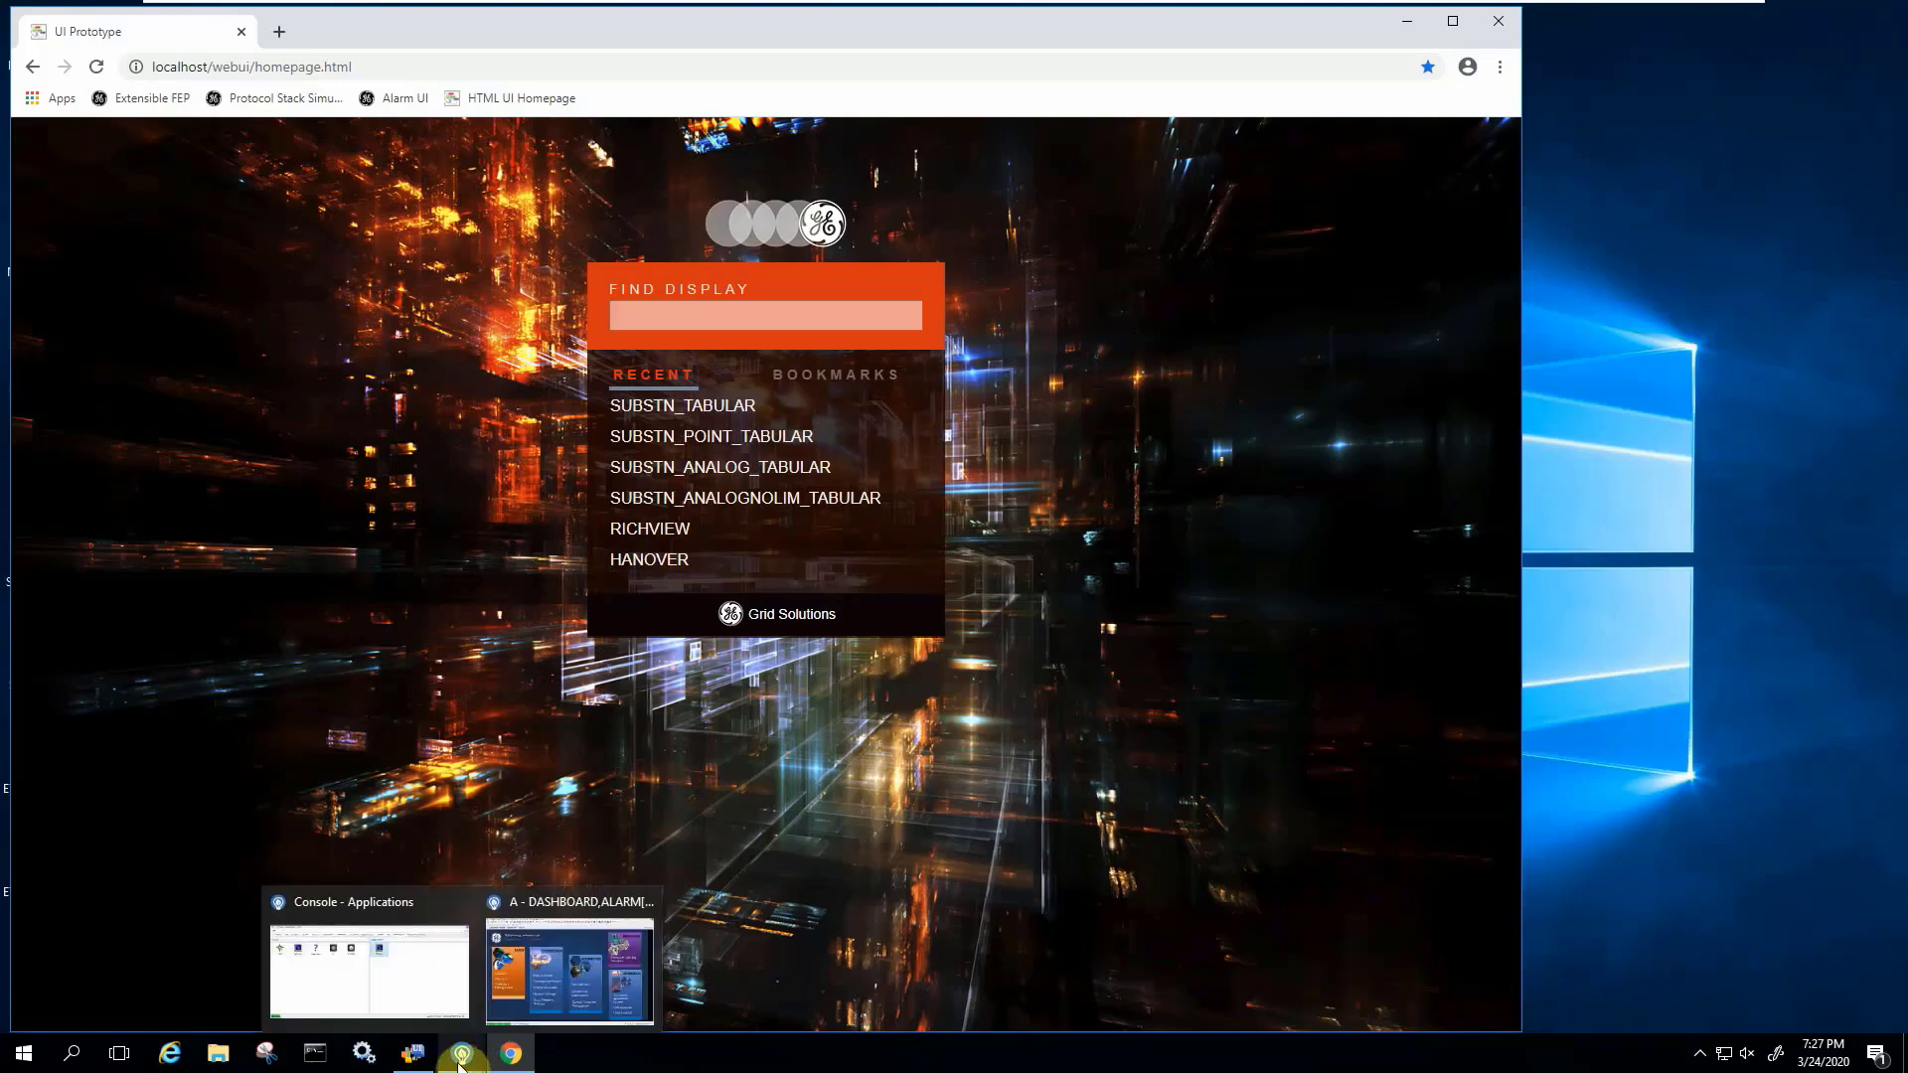
left_click(565, 940)
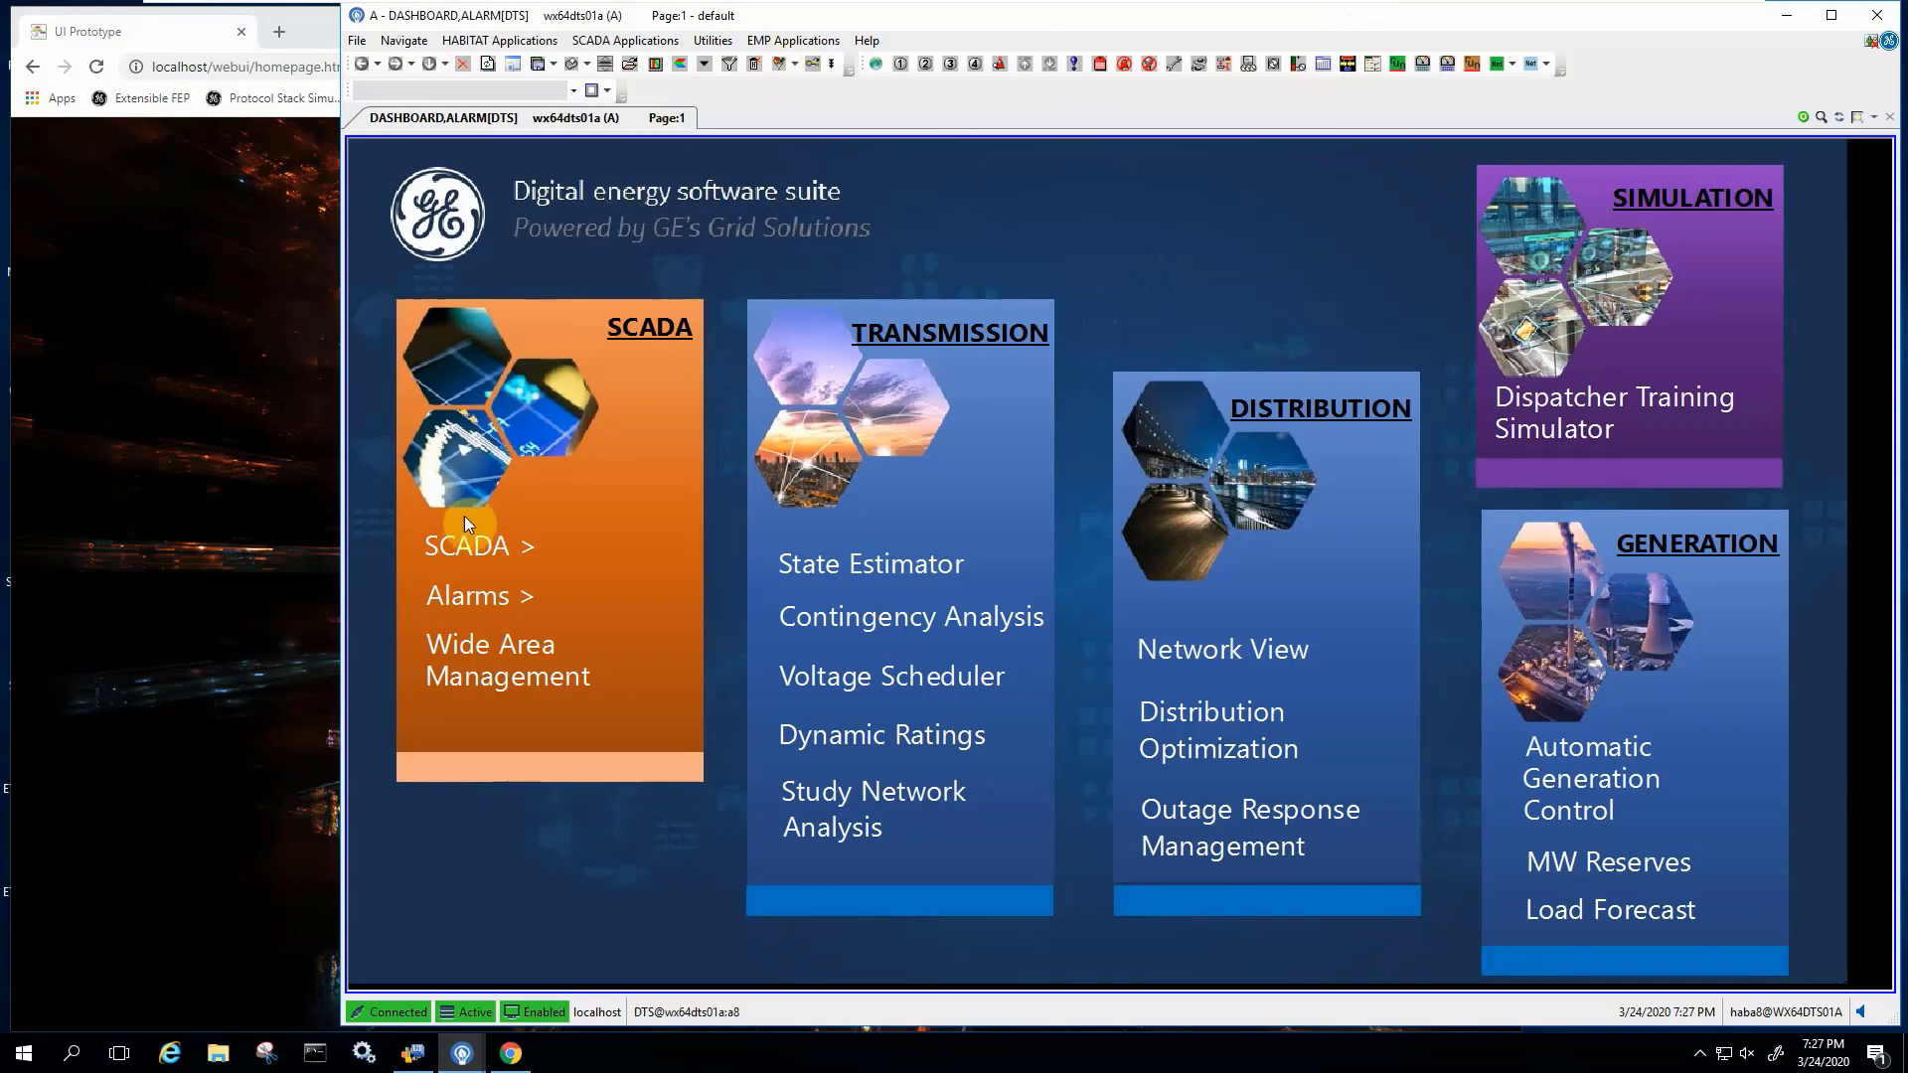
left_click(481, 550)
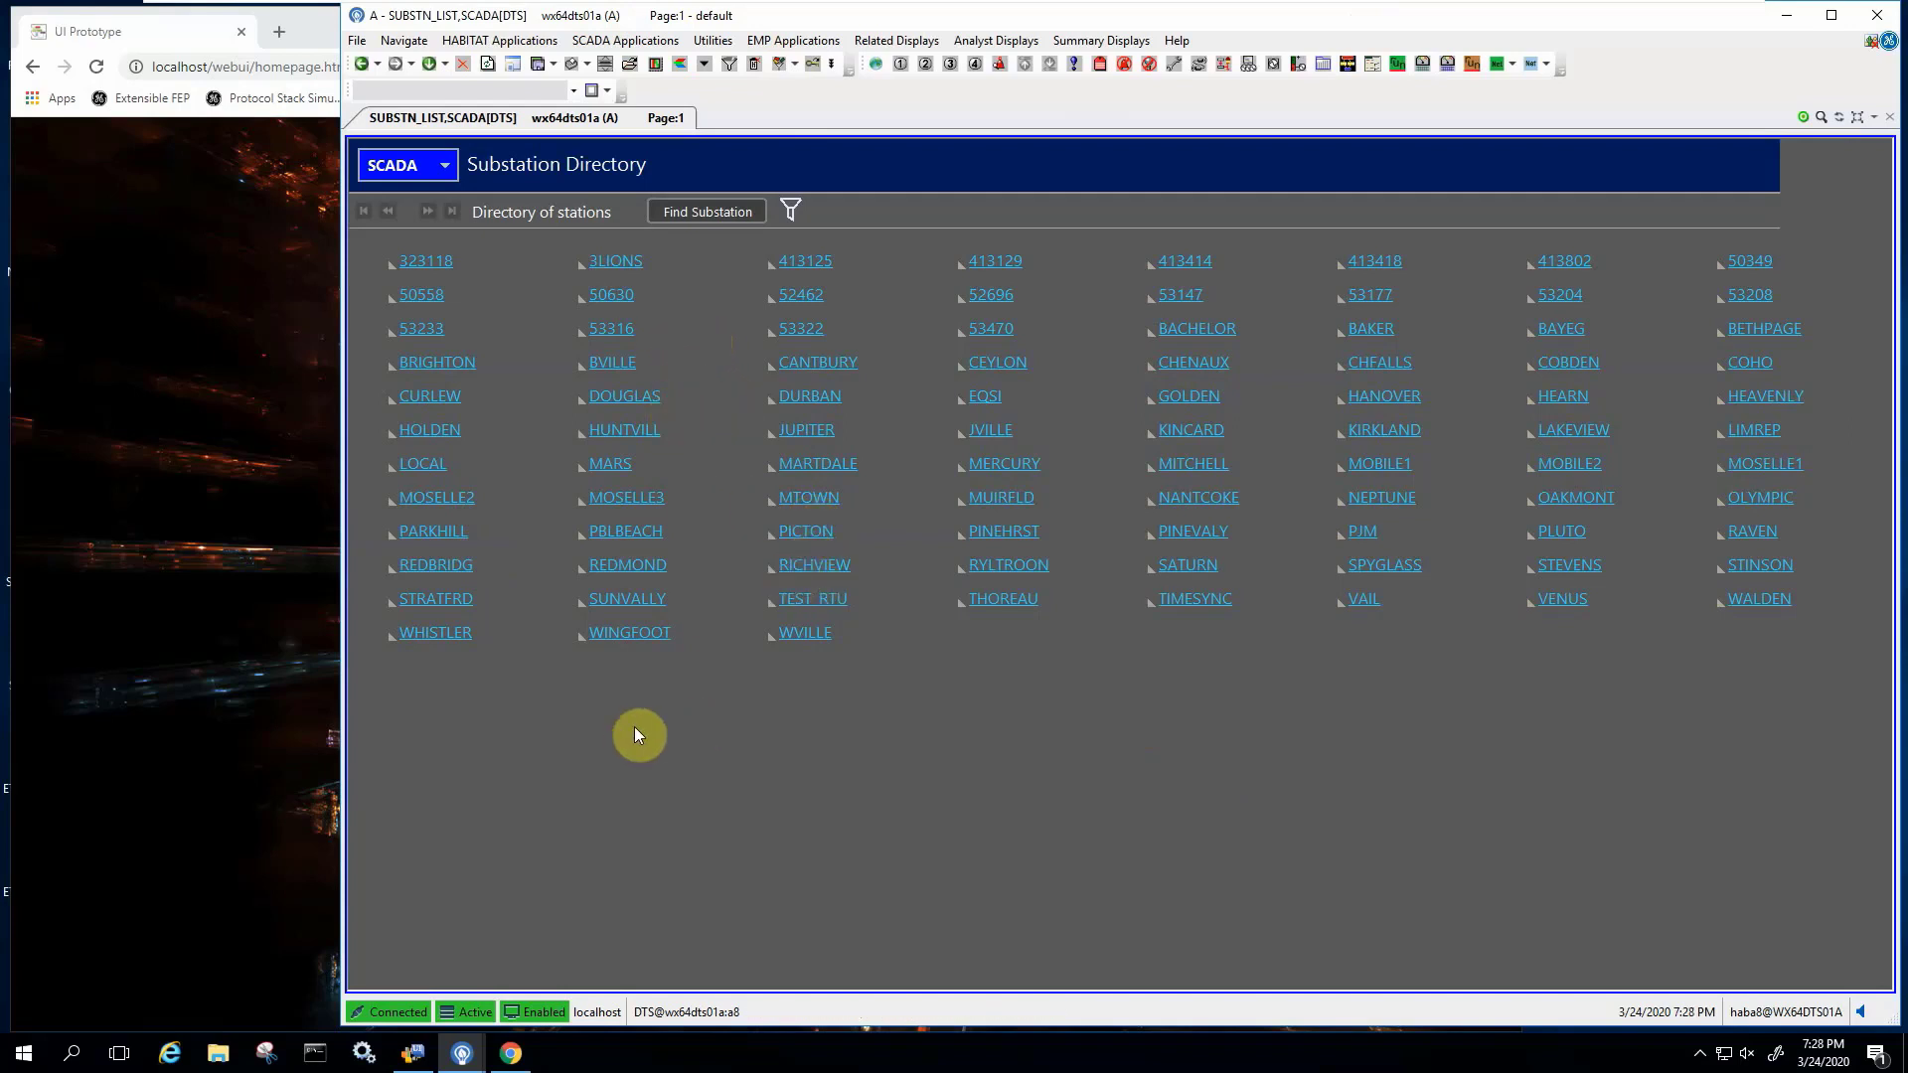
left_click(625, 397)
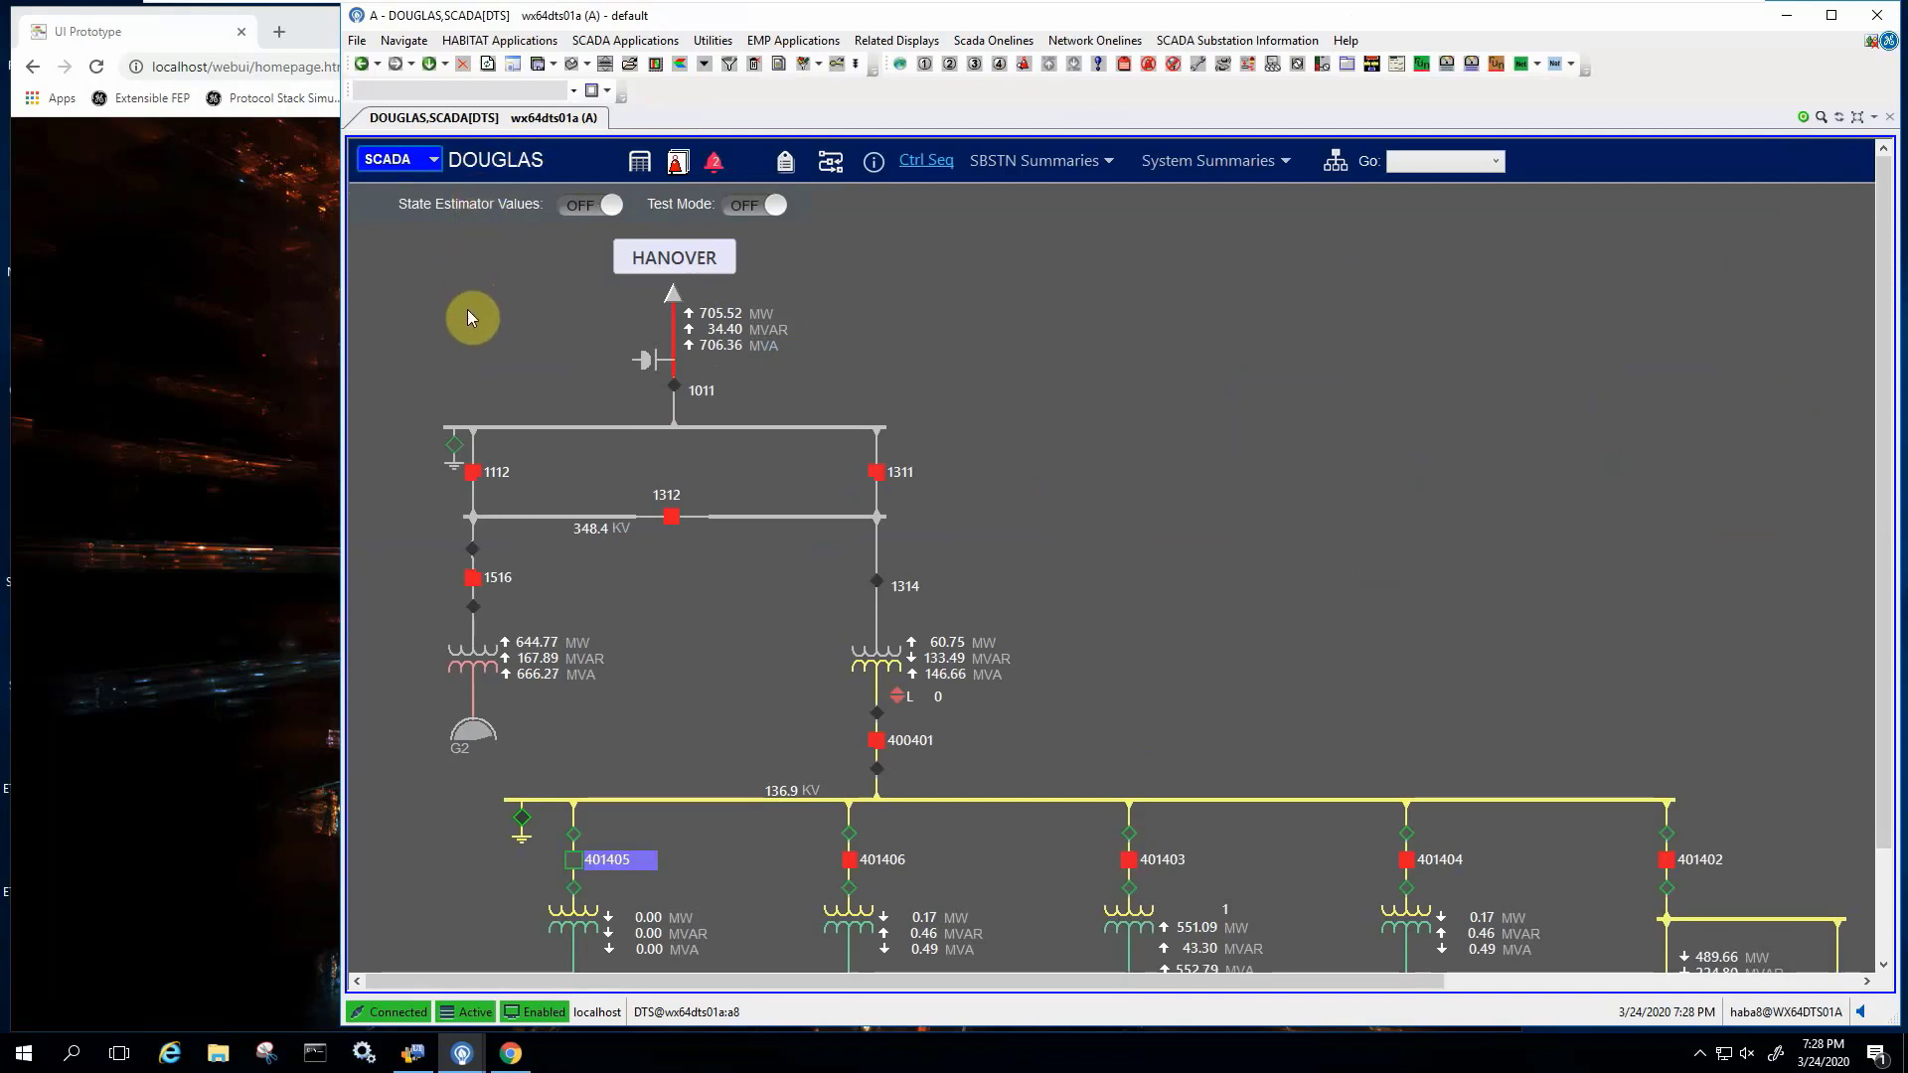
Step: Follow the connected stations through HANOVER to RICHVIEW, and turn RICHVIEW's State Estimator Values on and back off
left_click(681, 263)
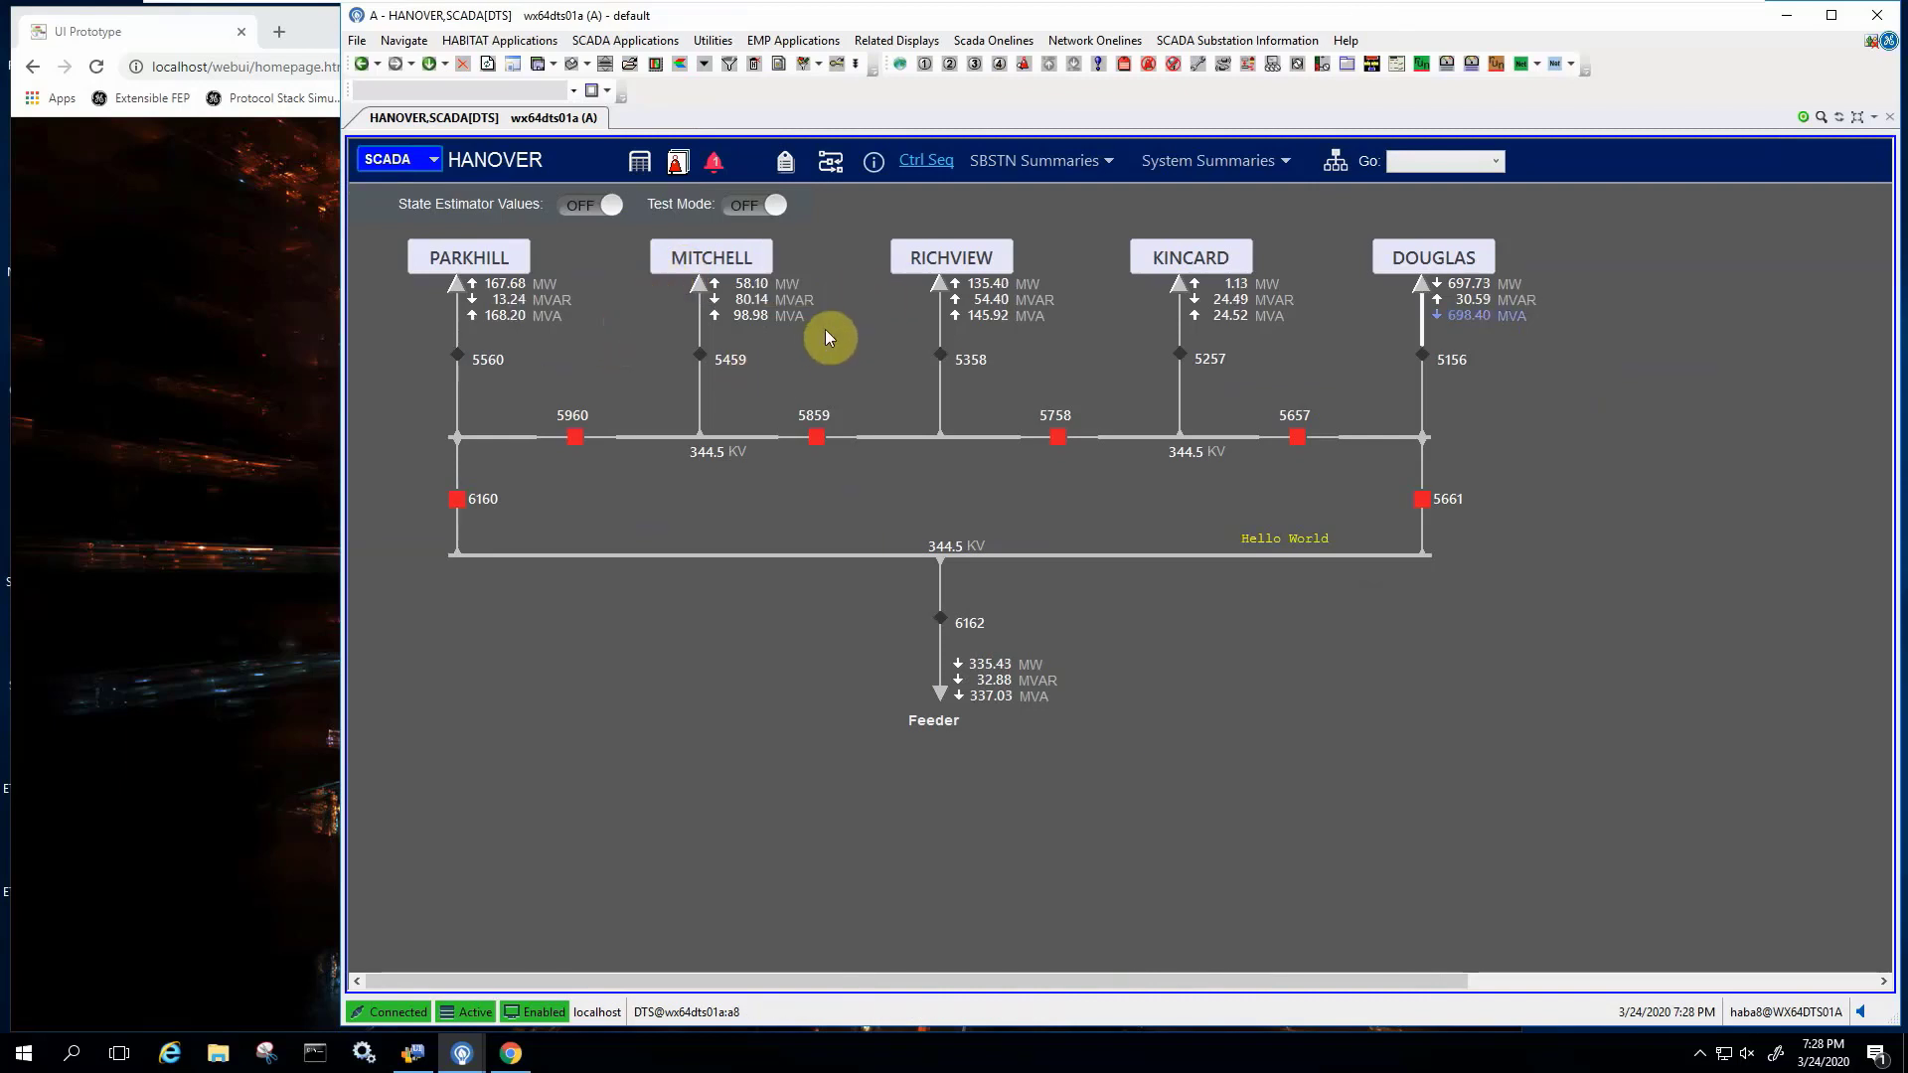
left_click(942, 258)
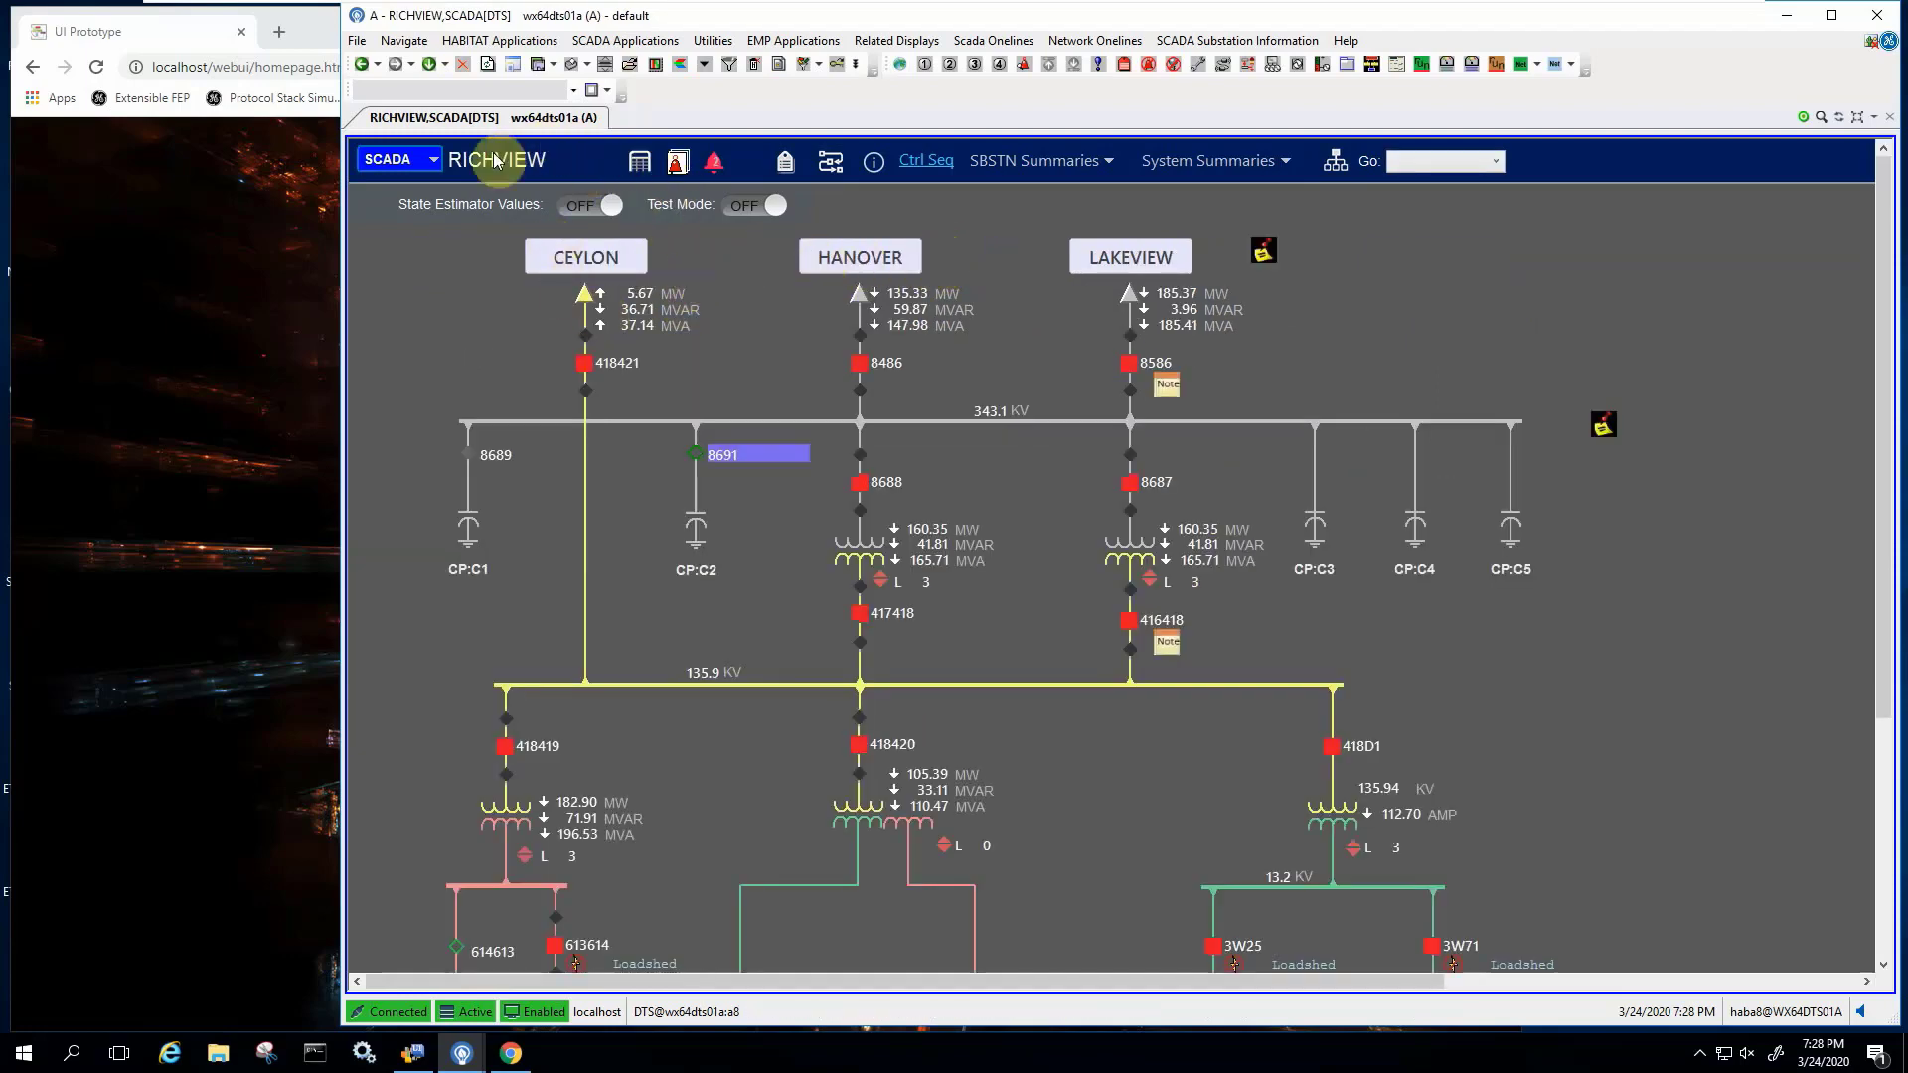
left_click(587, 207)
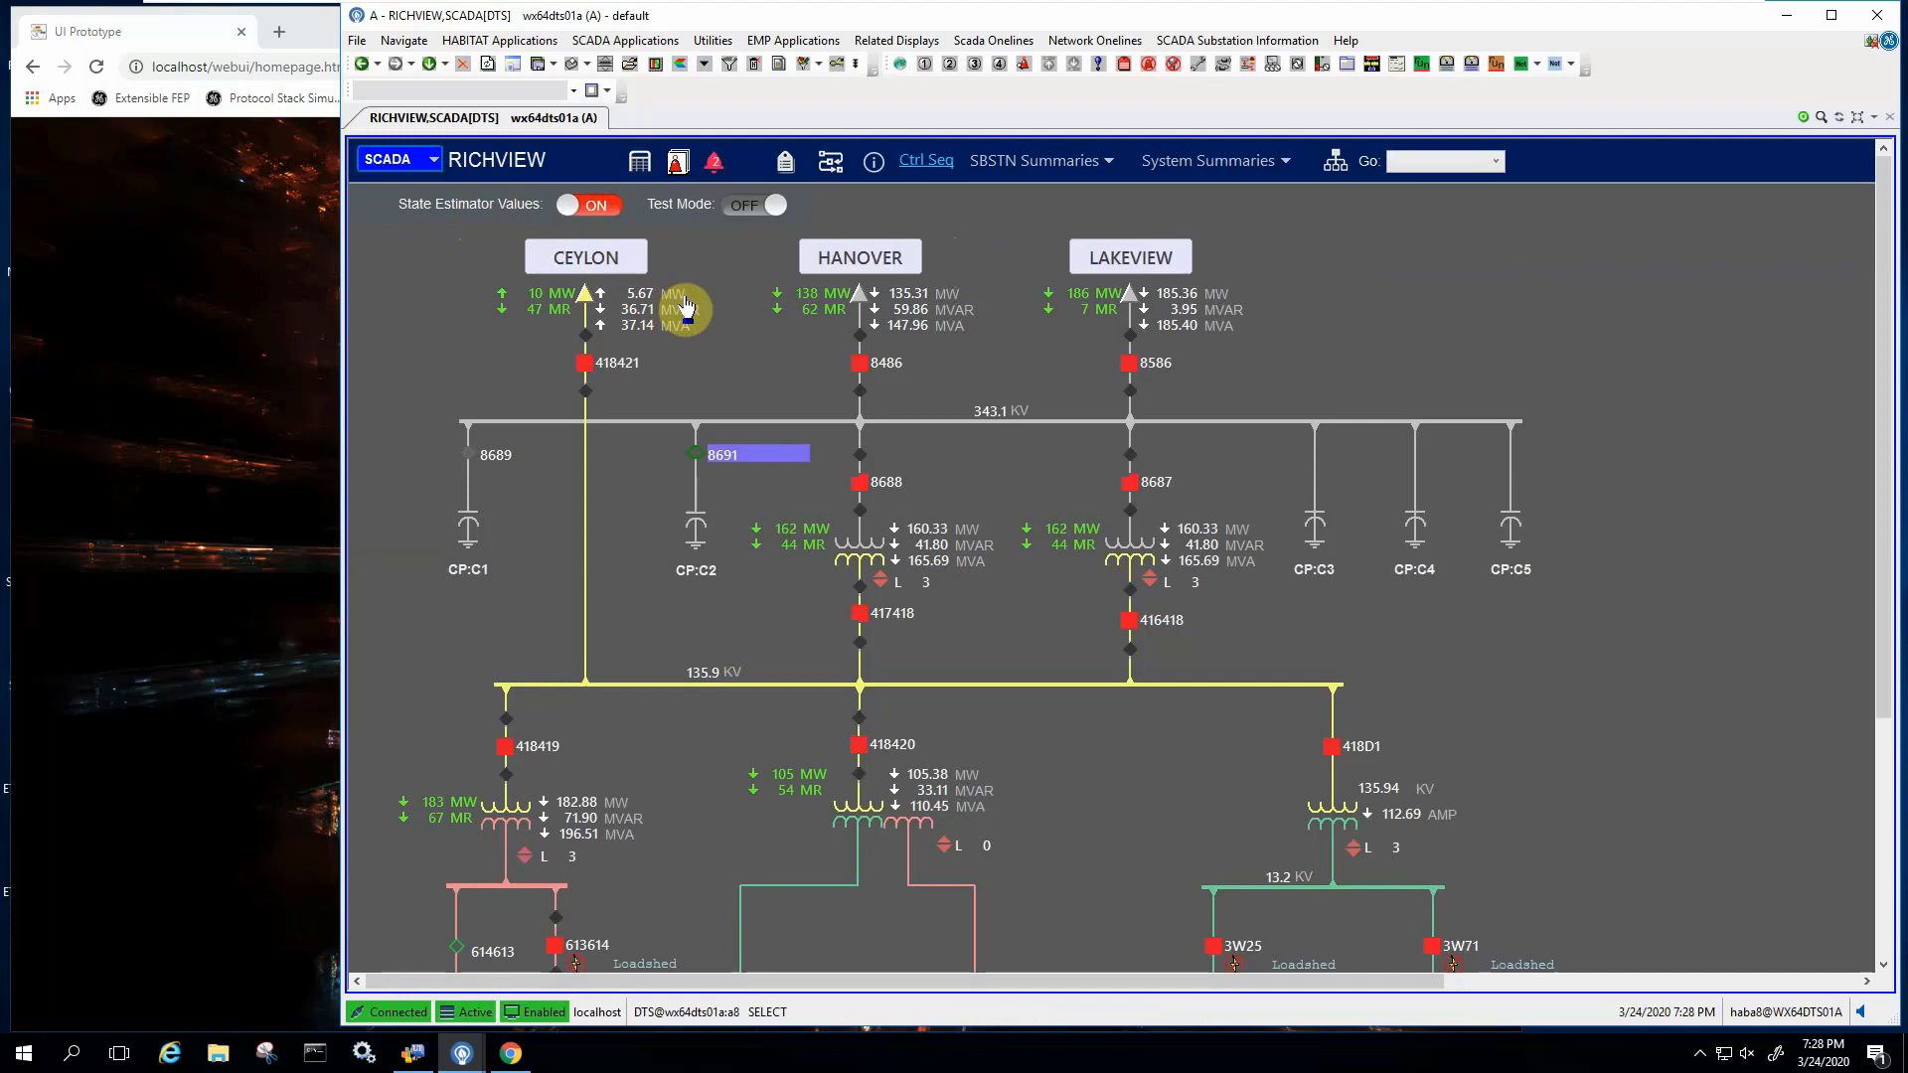
left_click(600, 204)
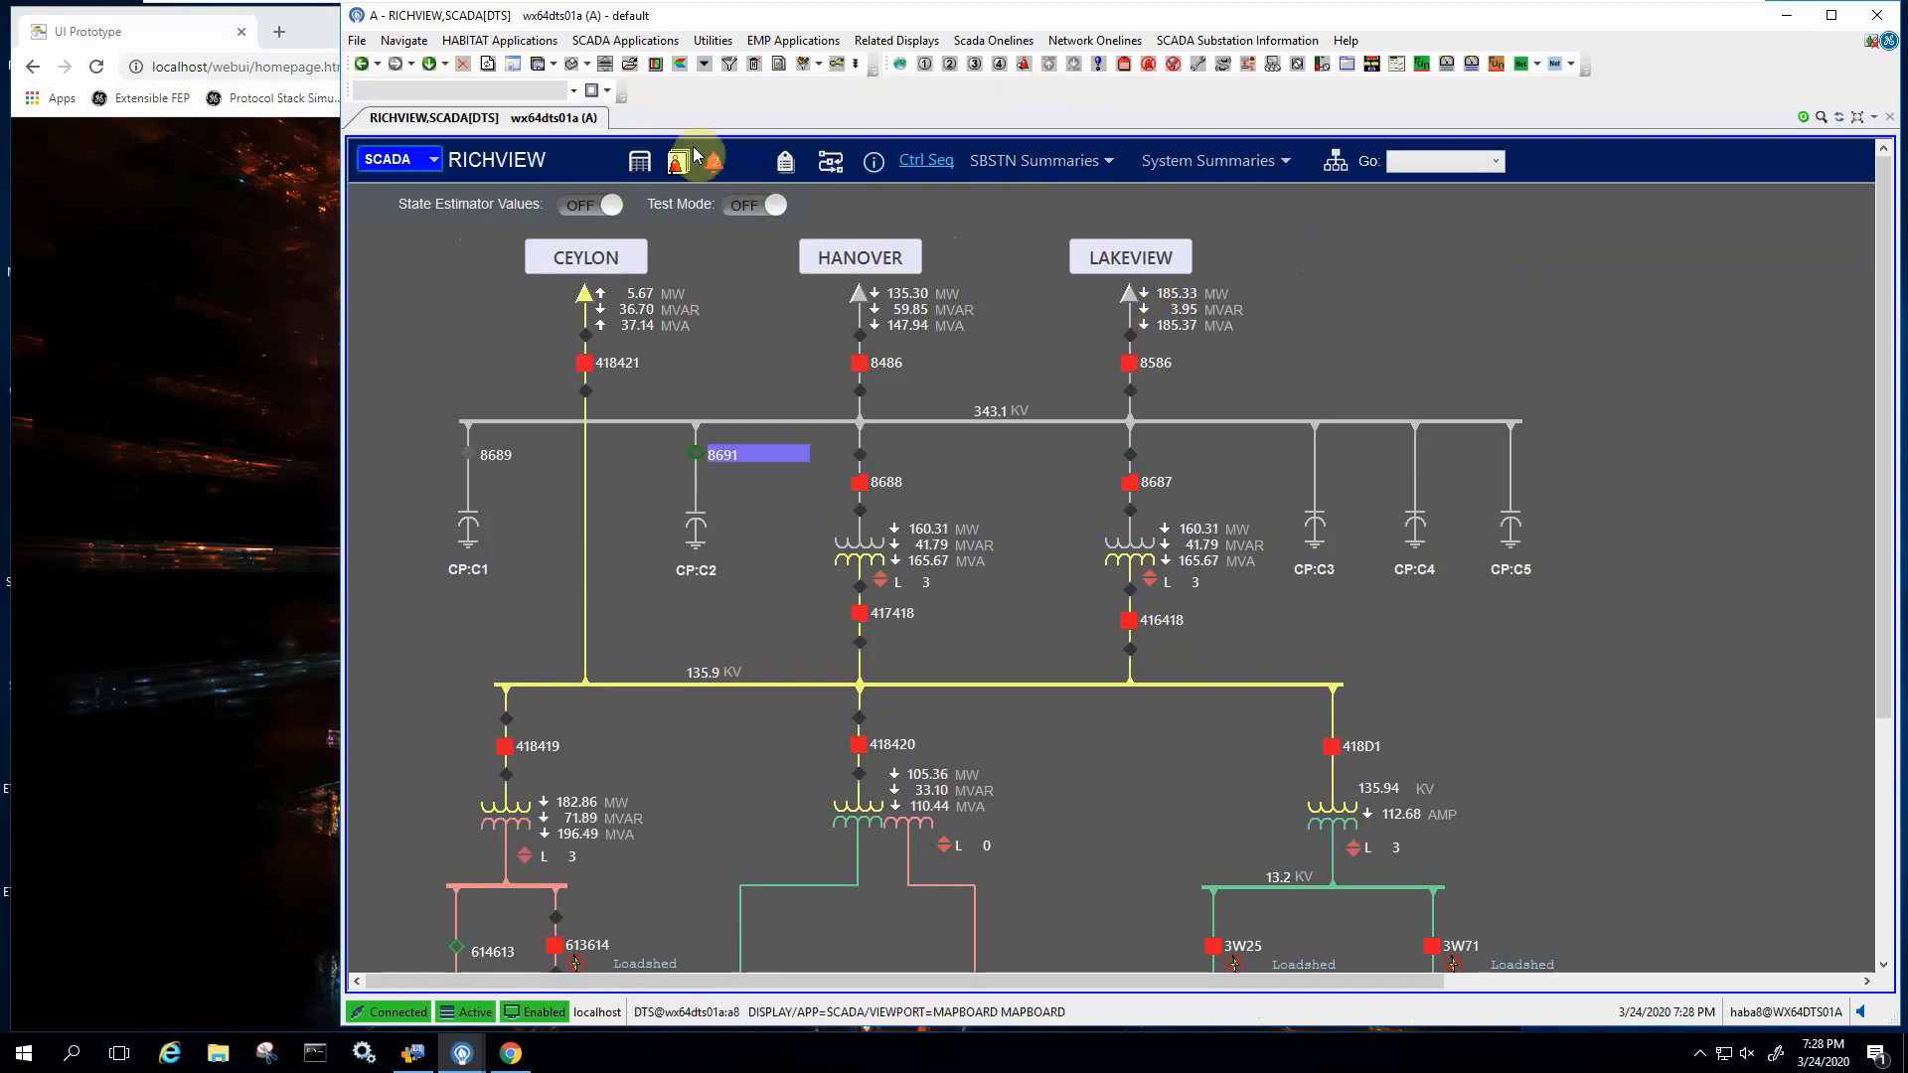
Step: Open RICHVIEW's substation tabular, view its Analogs and Analogs w limits listings, and return to the All listing
left_click(639, 164)
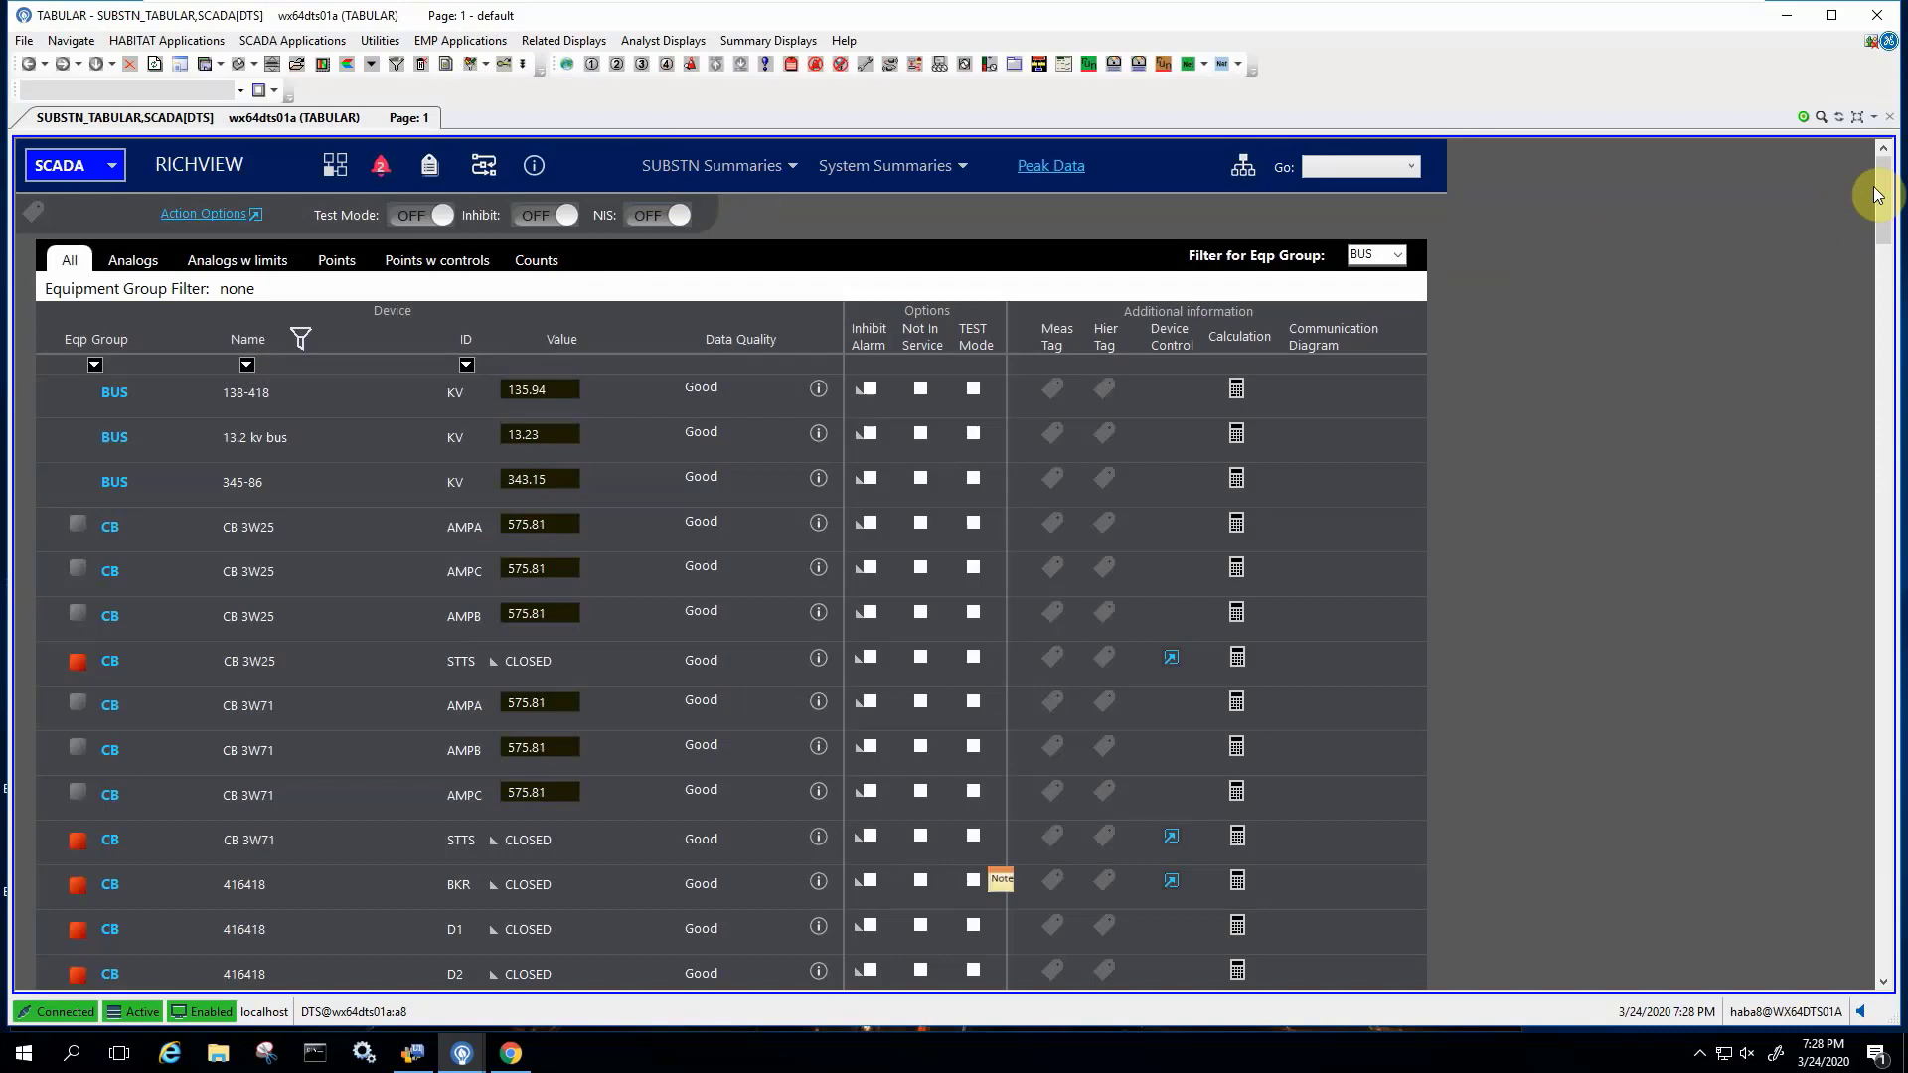
mouse_move(1881, 191)
left_mouse_down()
mouse_move(1898, 444)
mouse_move(1878, 174)
left_mouse_up()
left_click(159, 264)
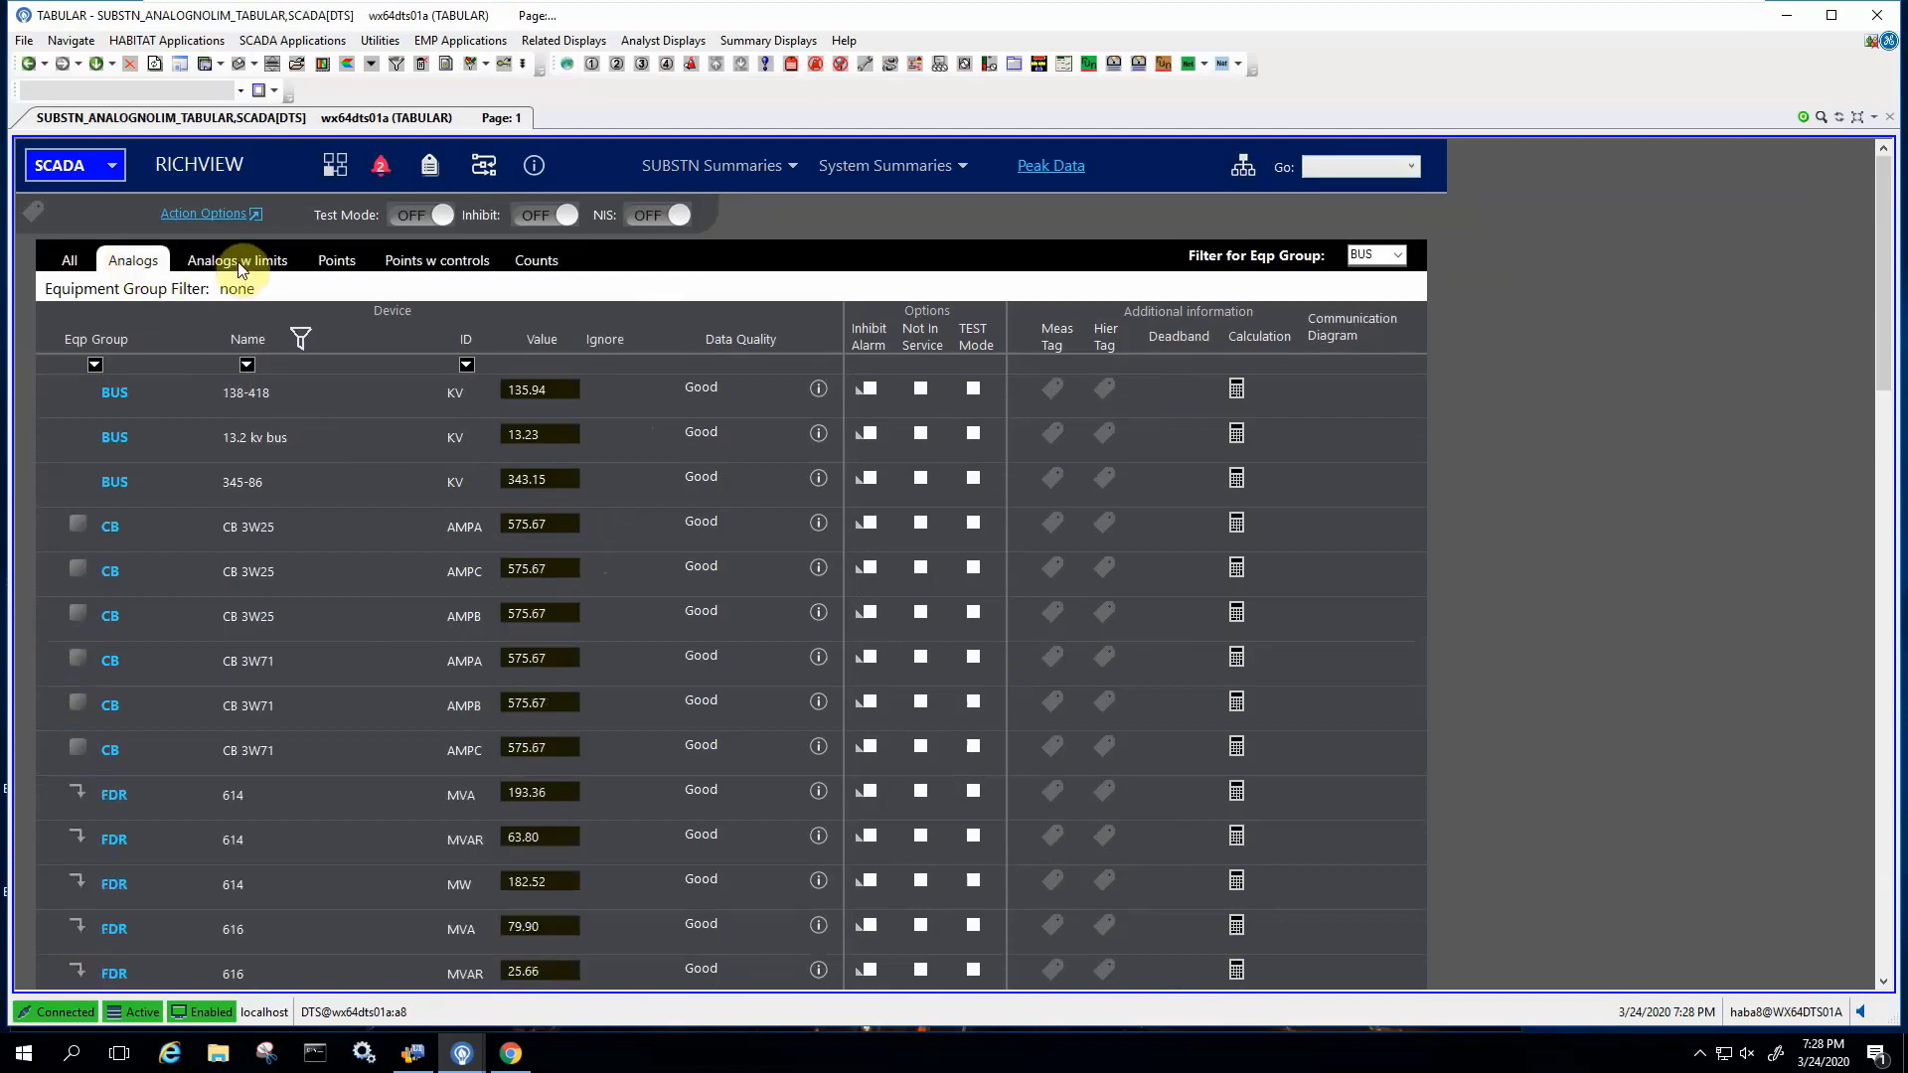
left_click(238, 264)
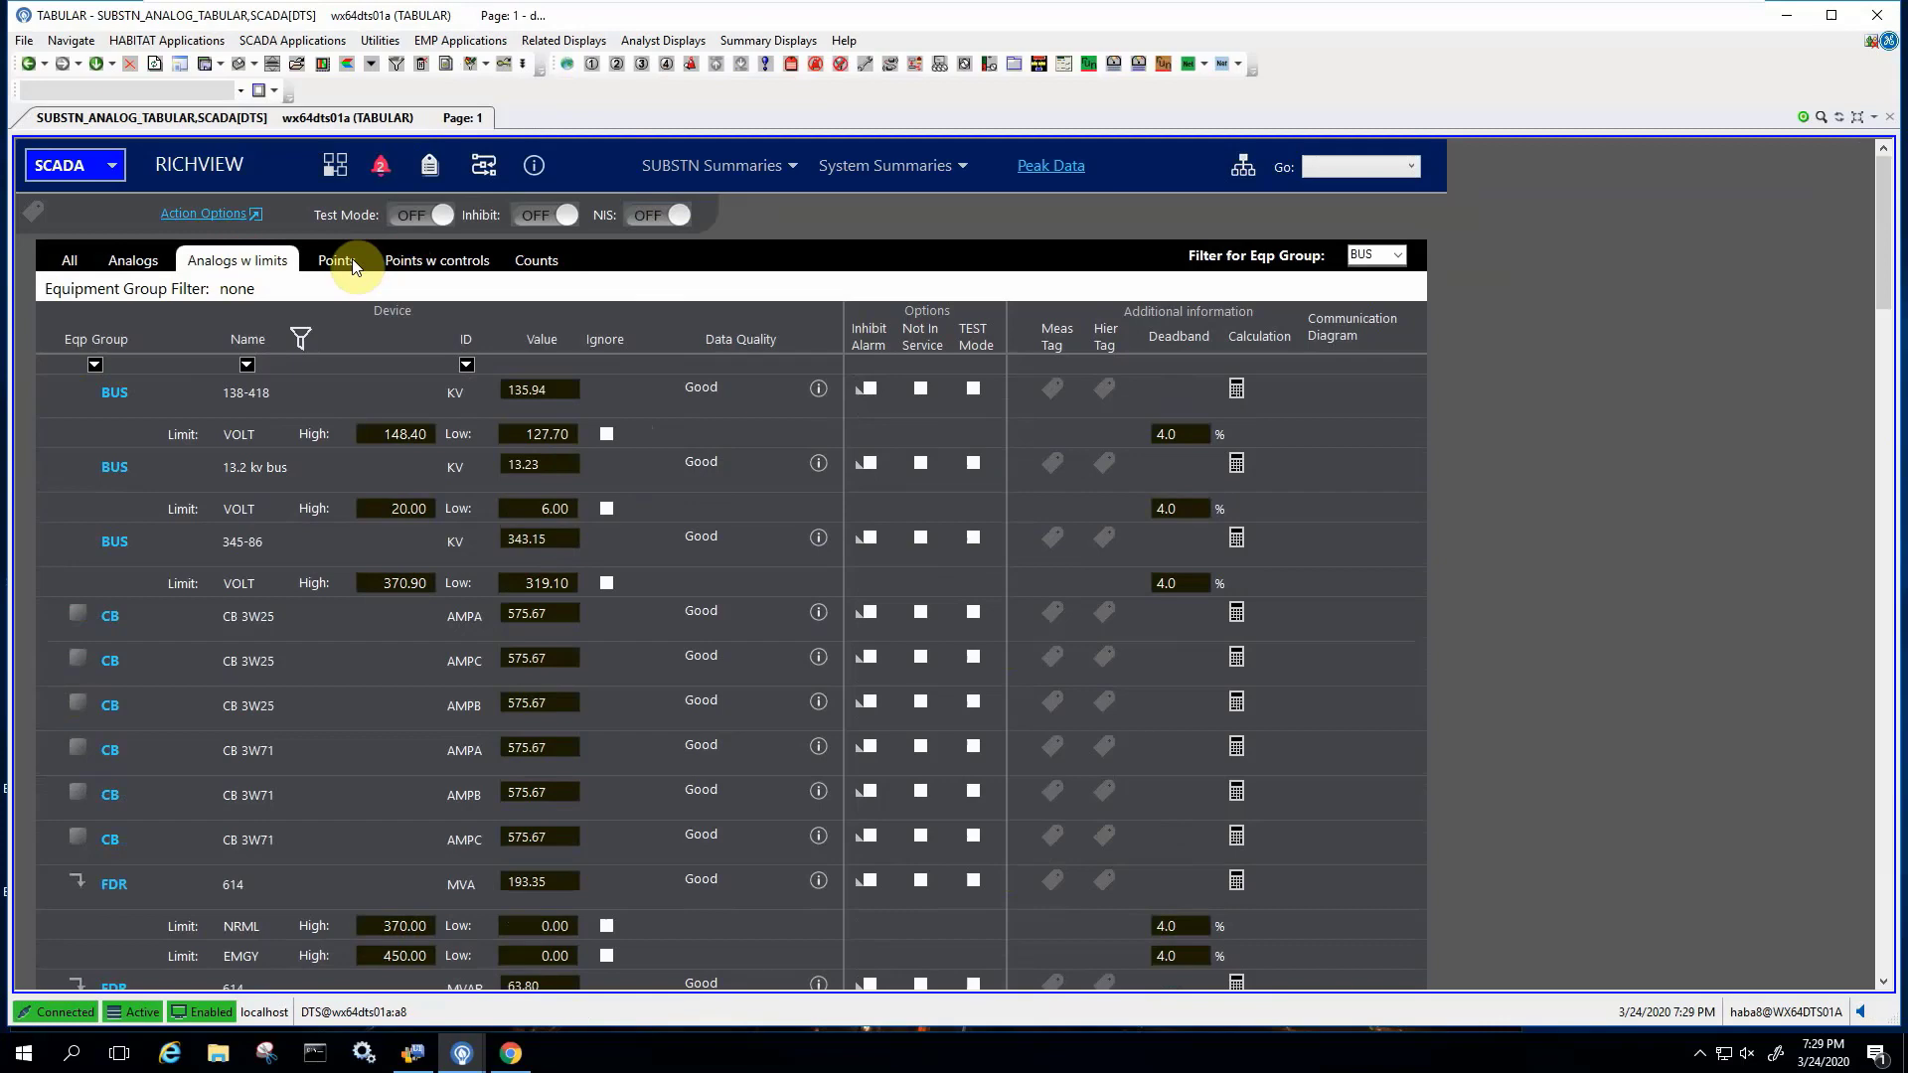
left_click(68, 259)
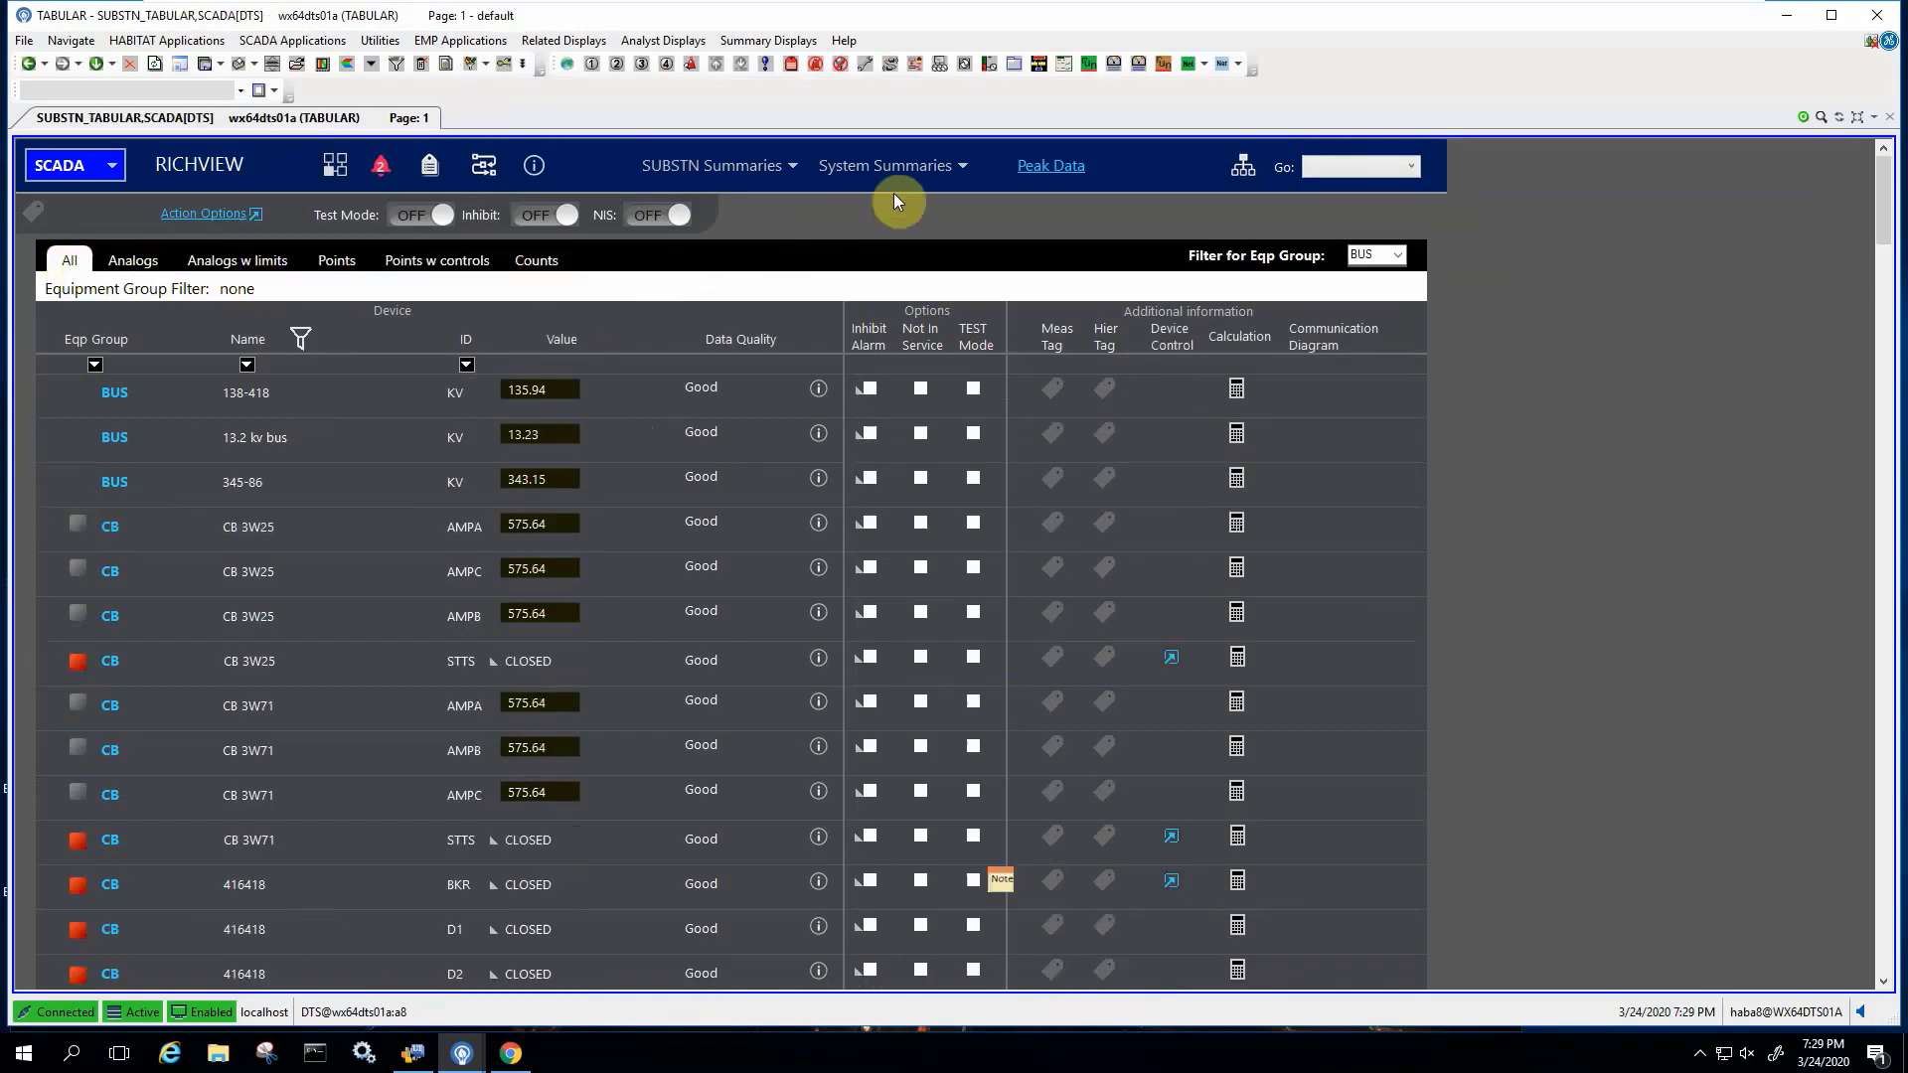
Step: Browse the list of stations available to go to, and open the system-wide Exception Summary
left_click(963, 177)
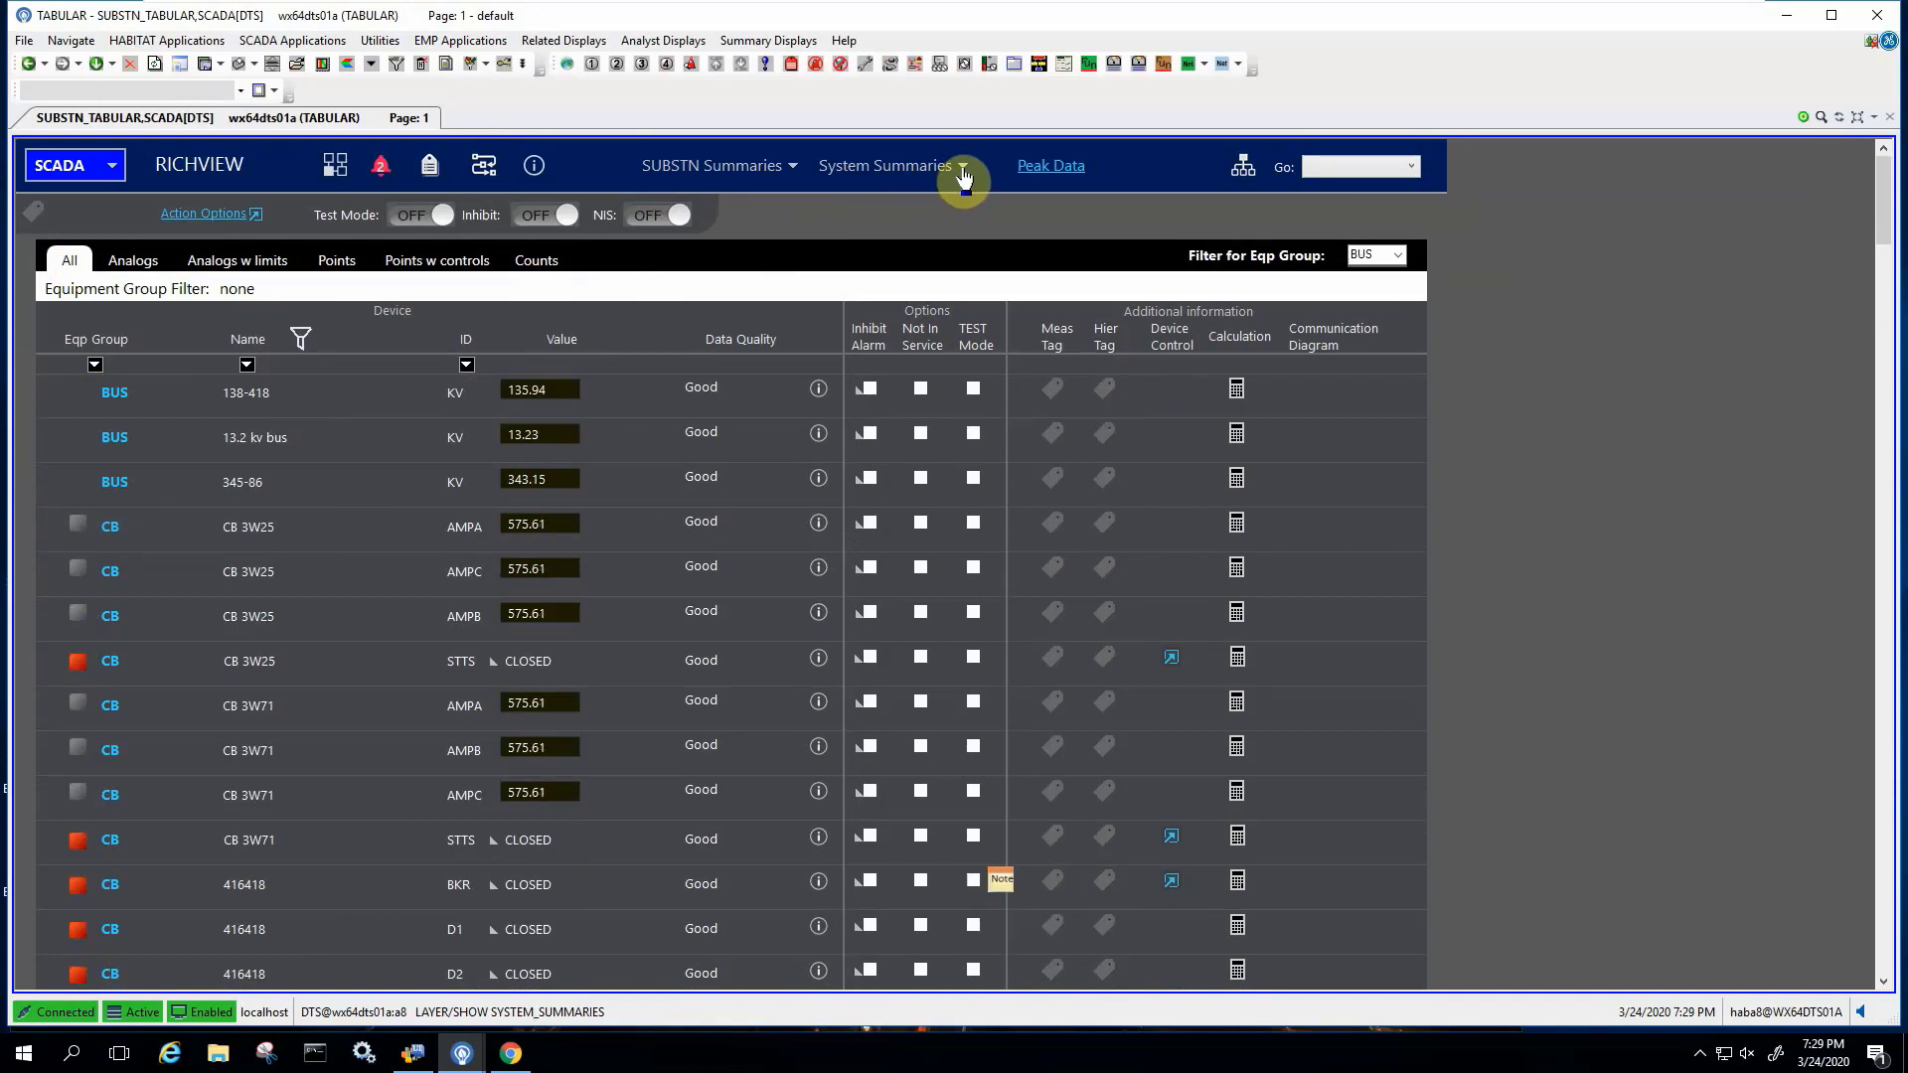
left_click(1411, 176)
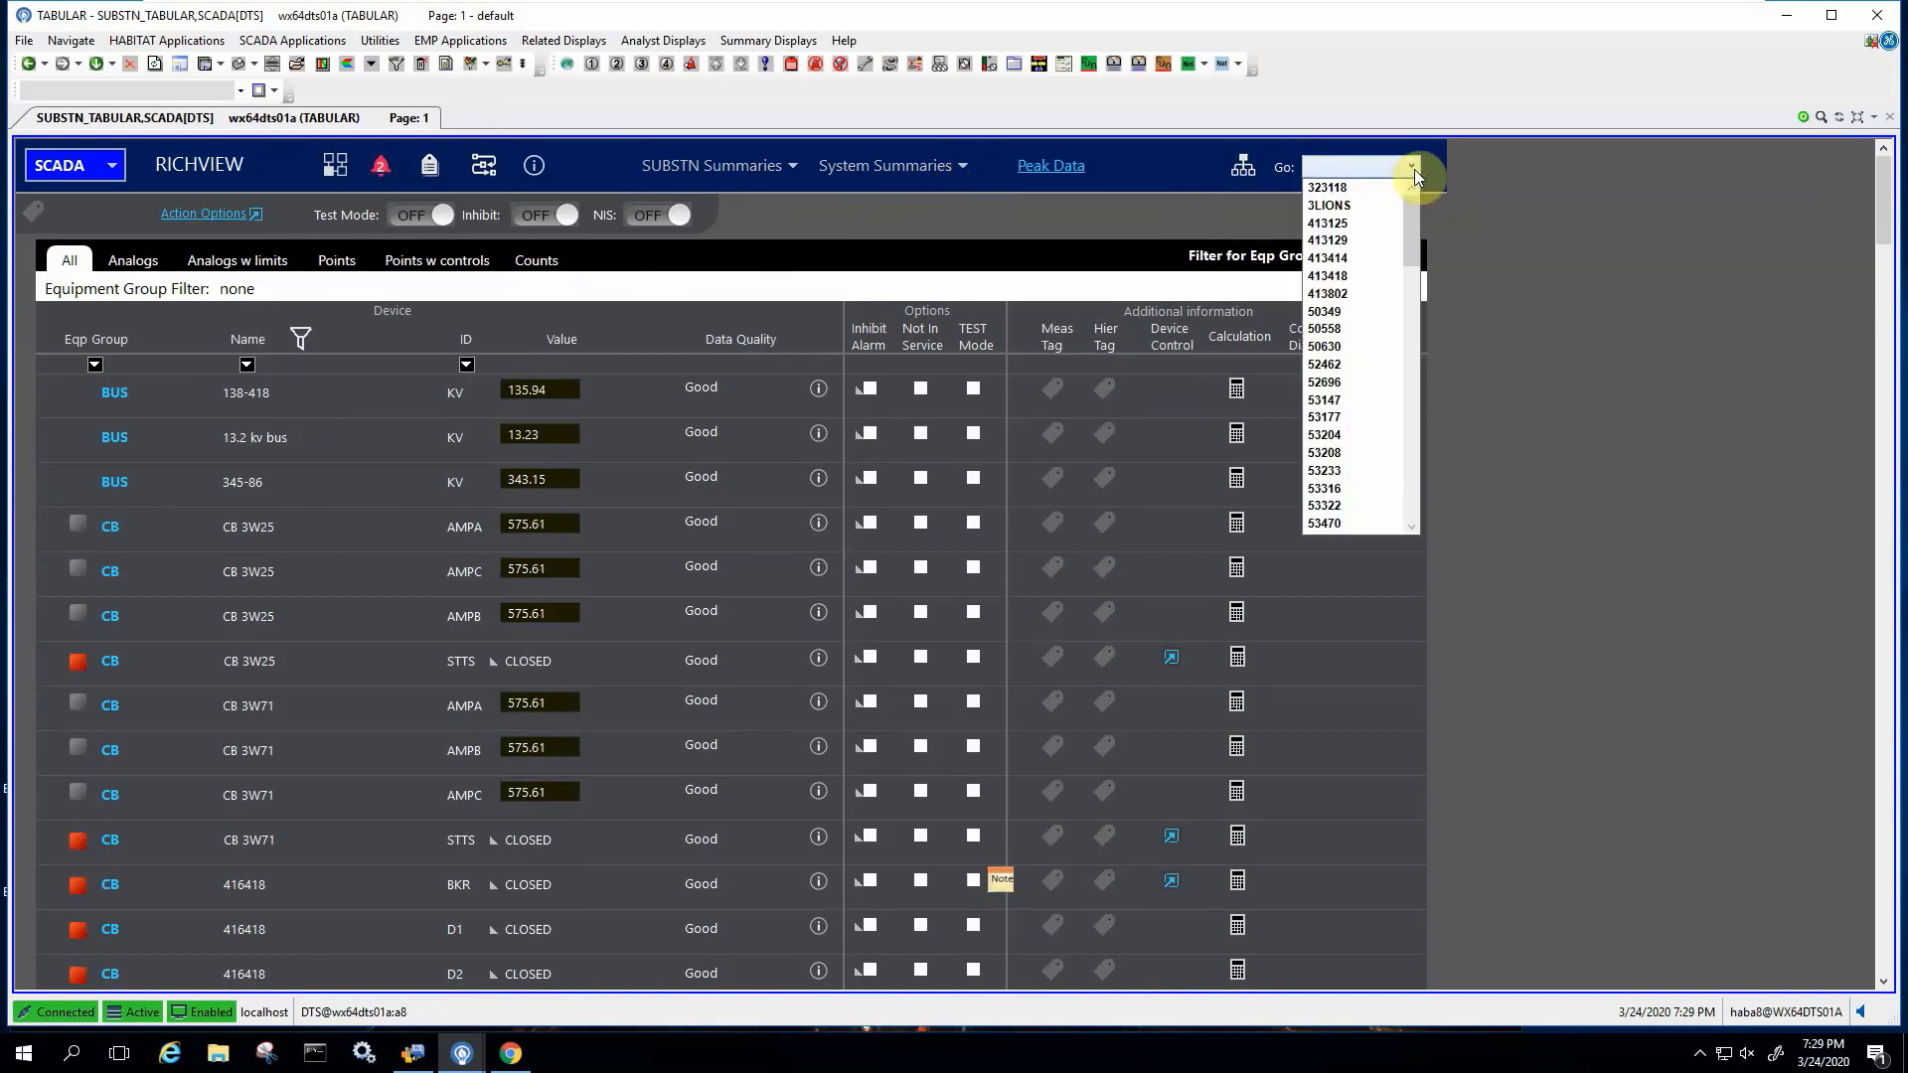
mouse_move(1415, 211)
left_mouse_down()
mouse_move(1417, 326)
mouse_move(1415, 200)
left_mouse_up()
left_click(964, 165)
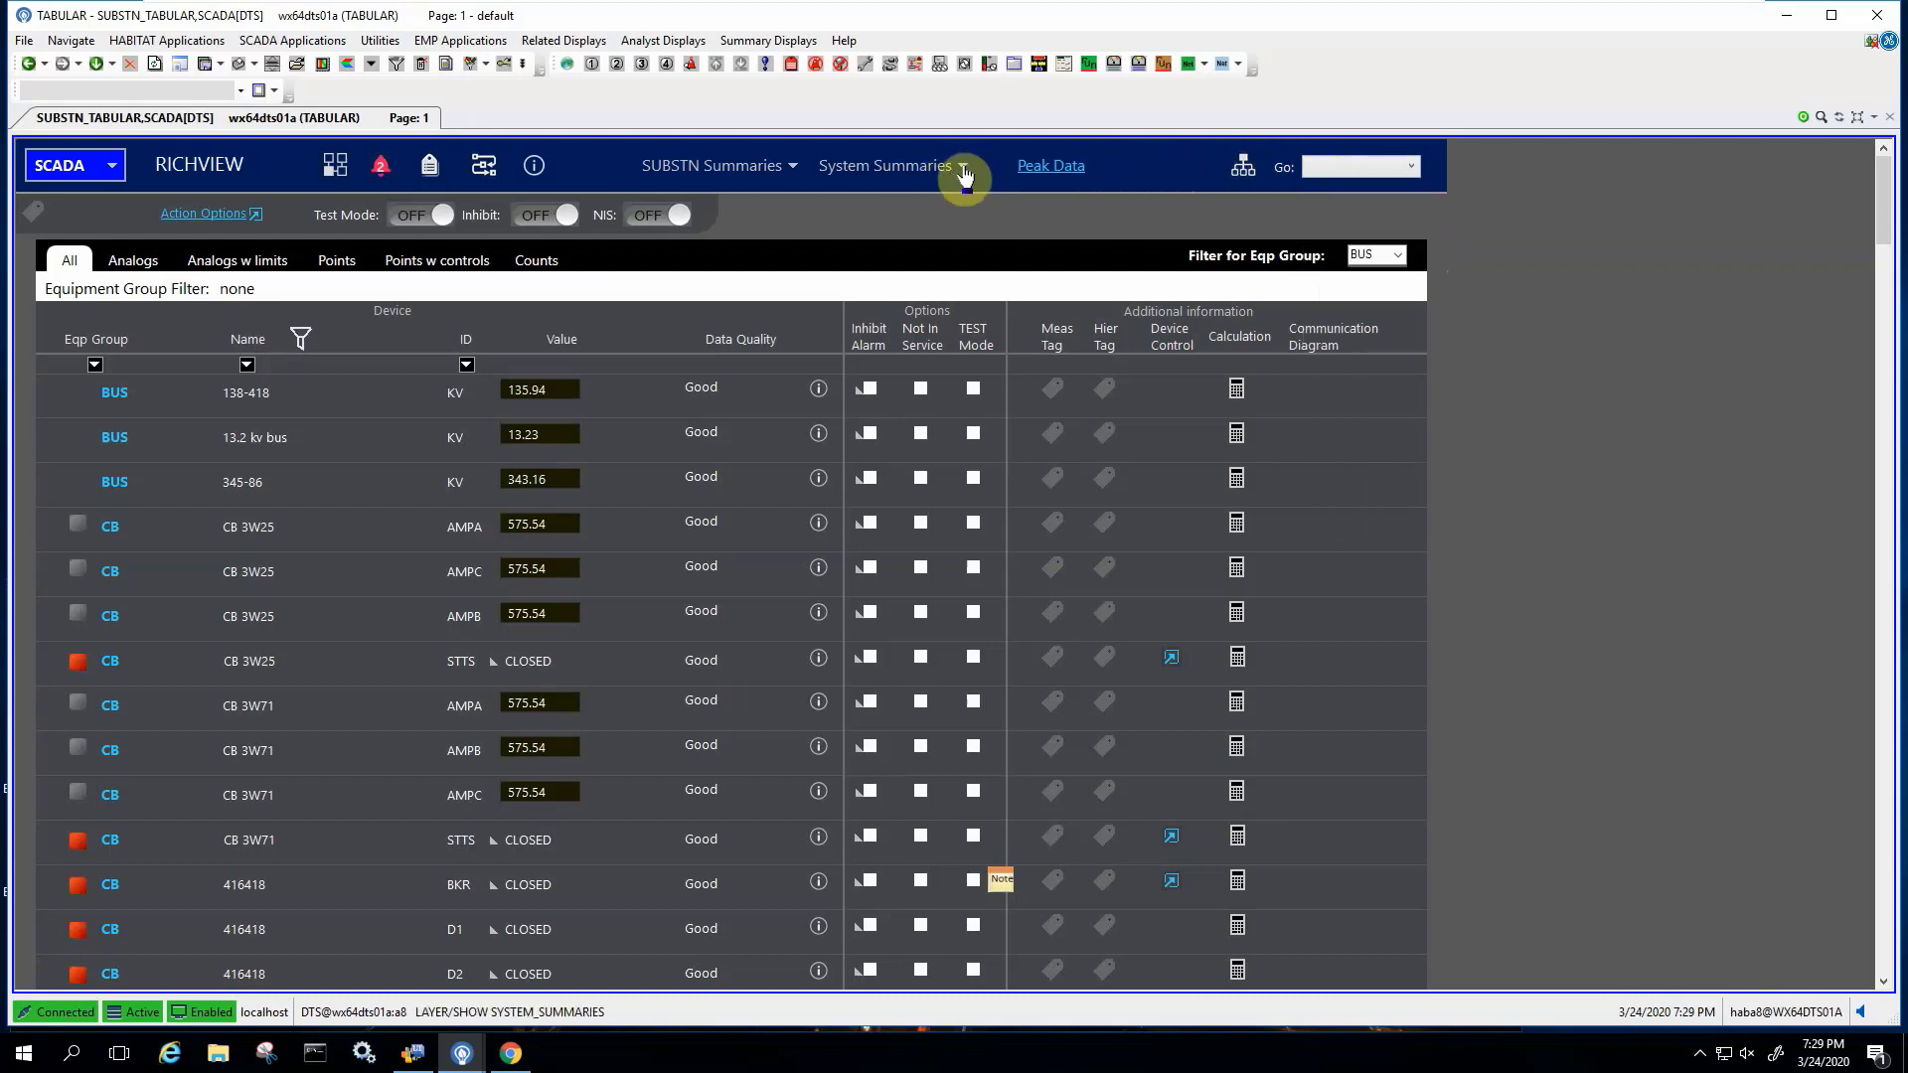
left_click(962, 167)
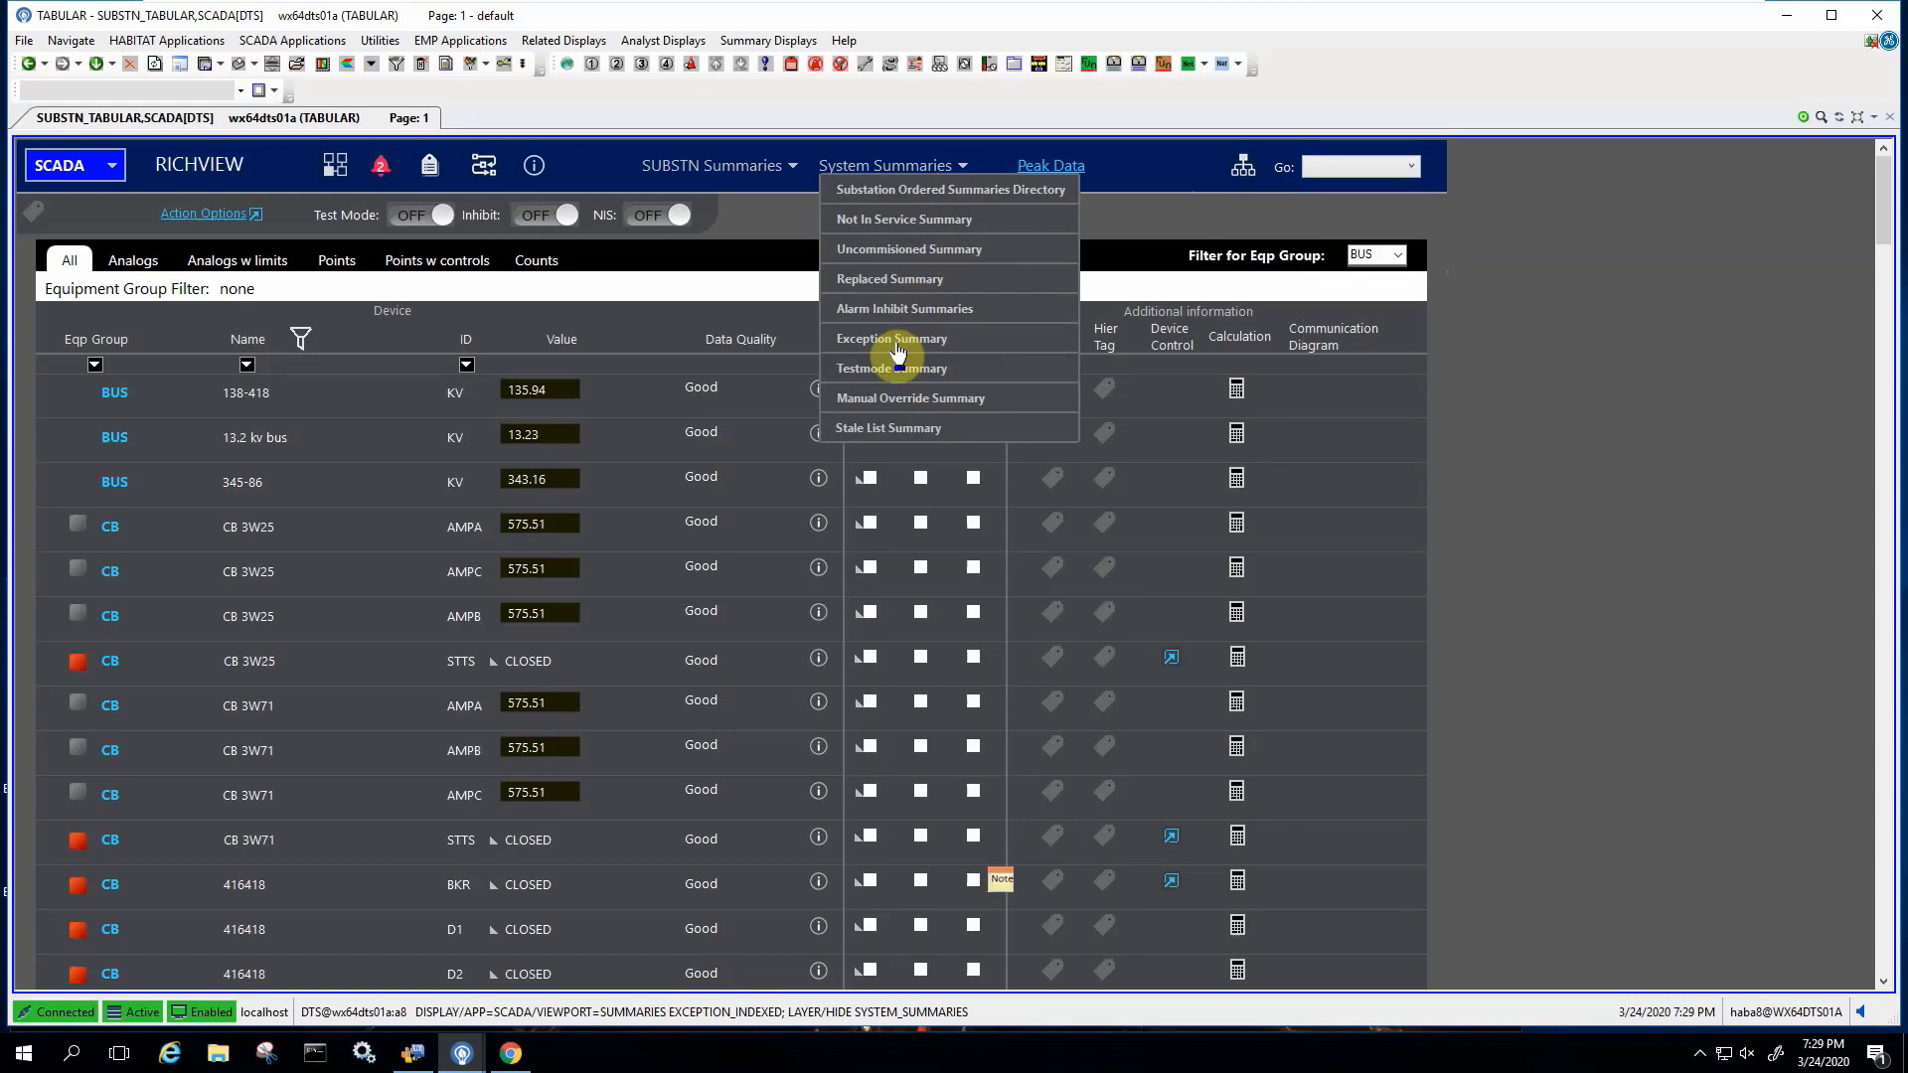
left_click(895, 340)
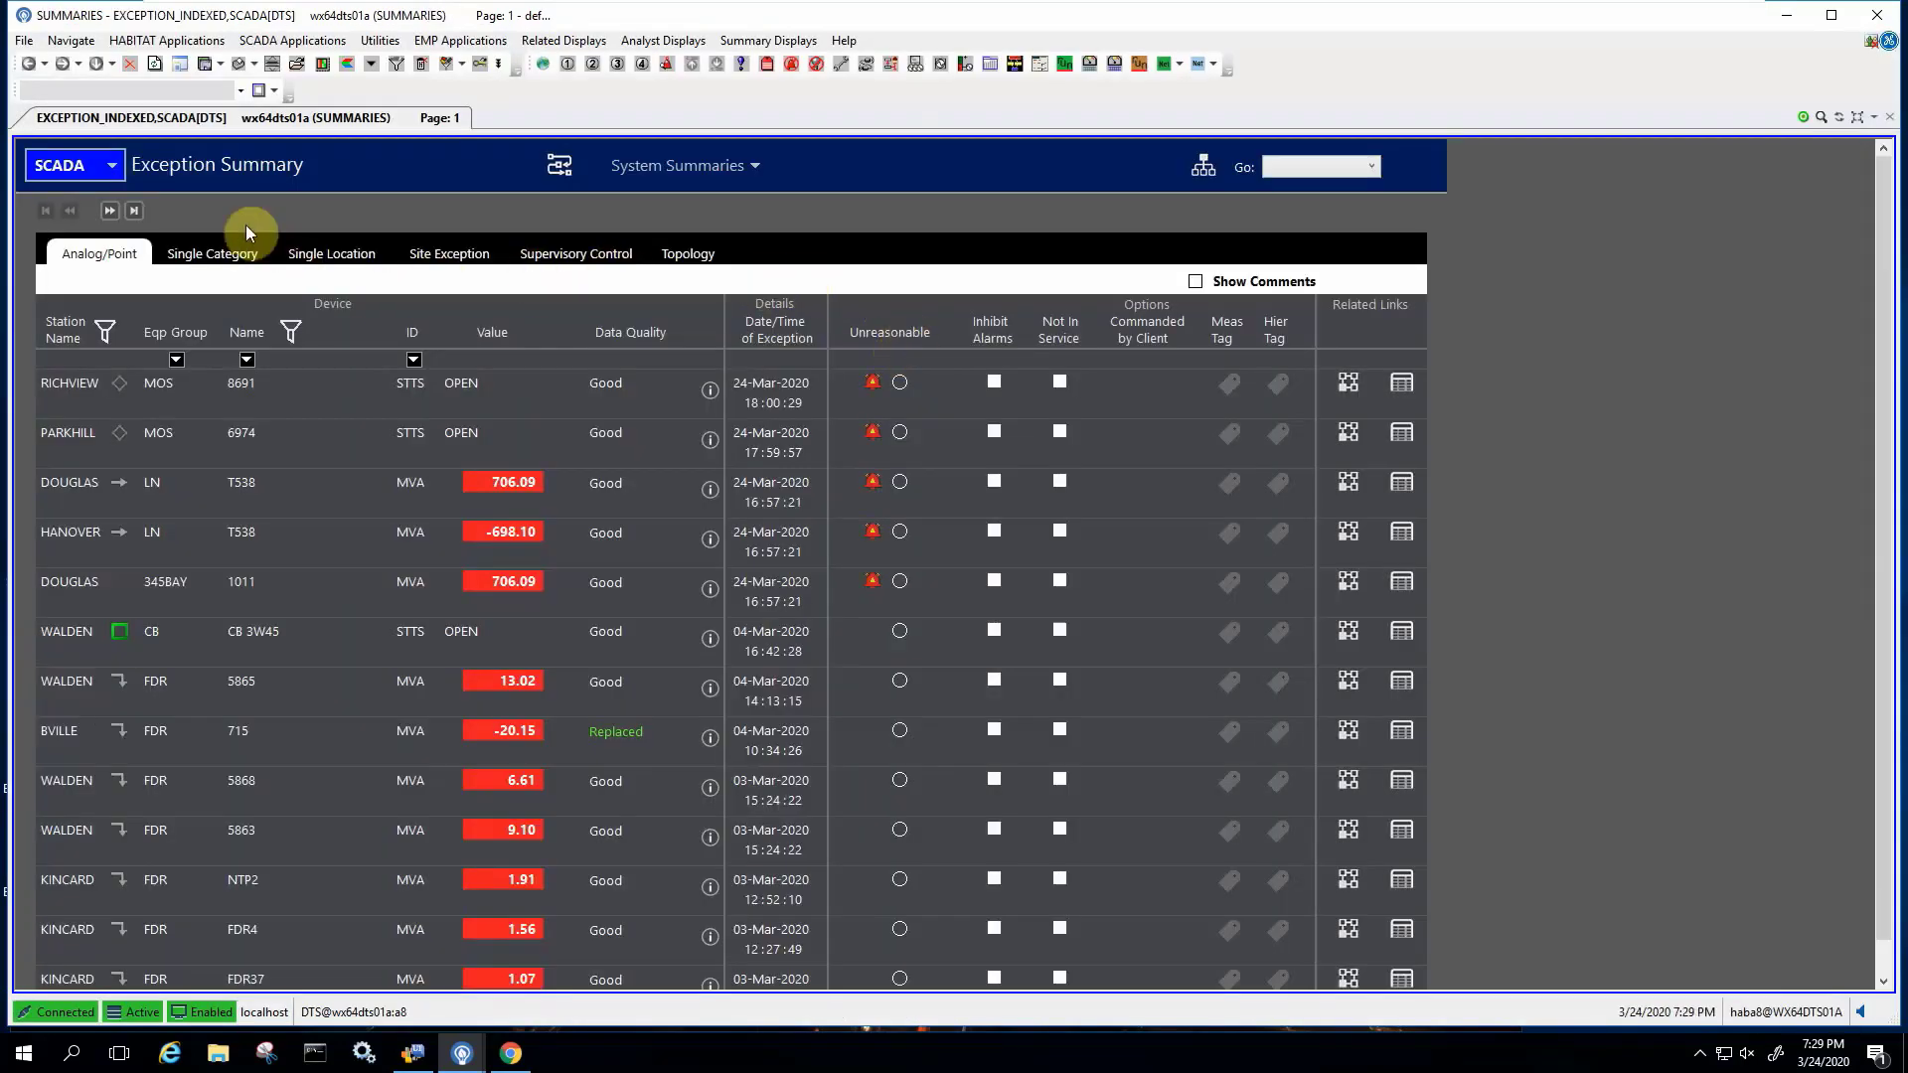
Step: Page forward to page 3 of the Exception Summary's Analog/Point list and return to the first page
left_click(109, 217)
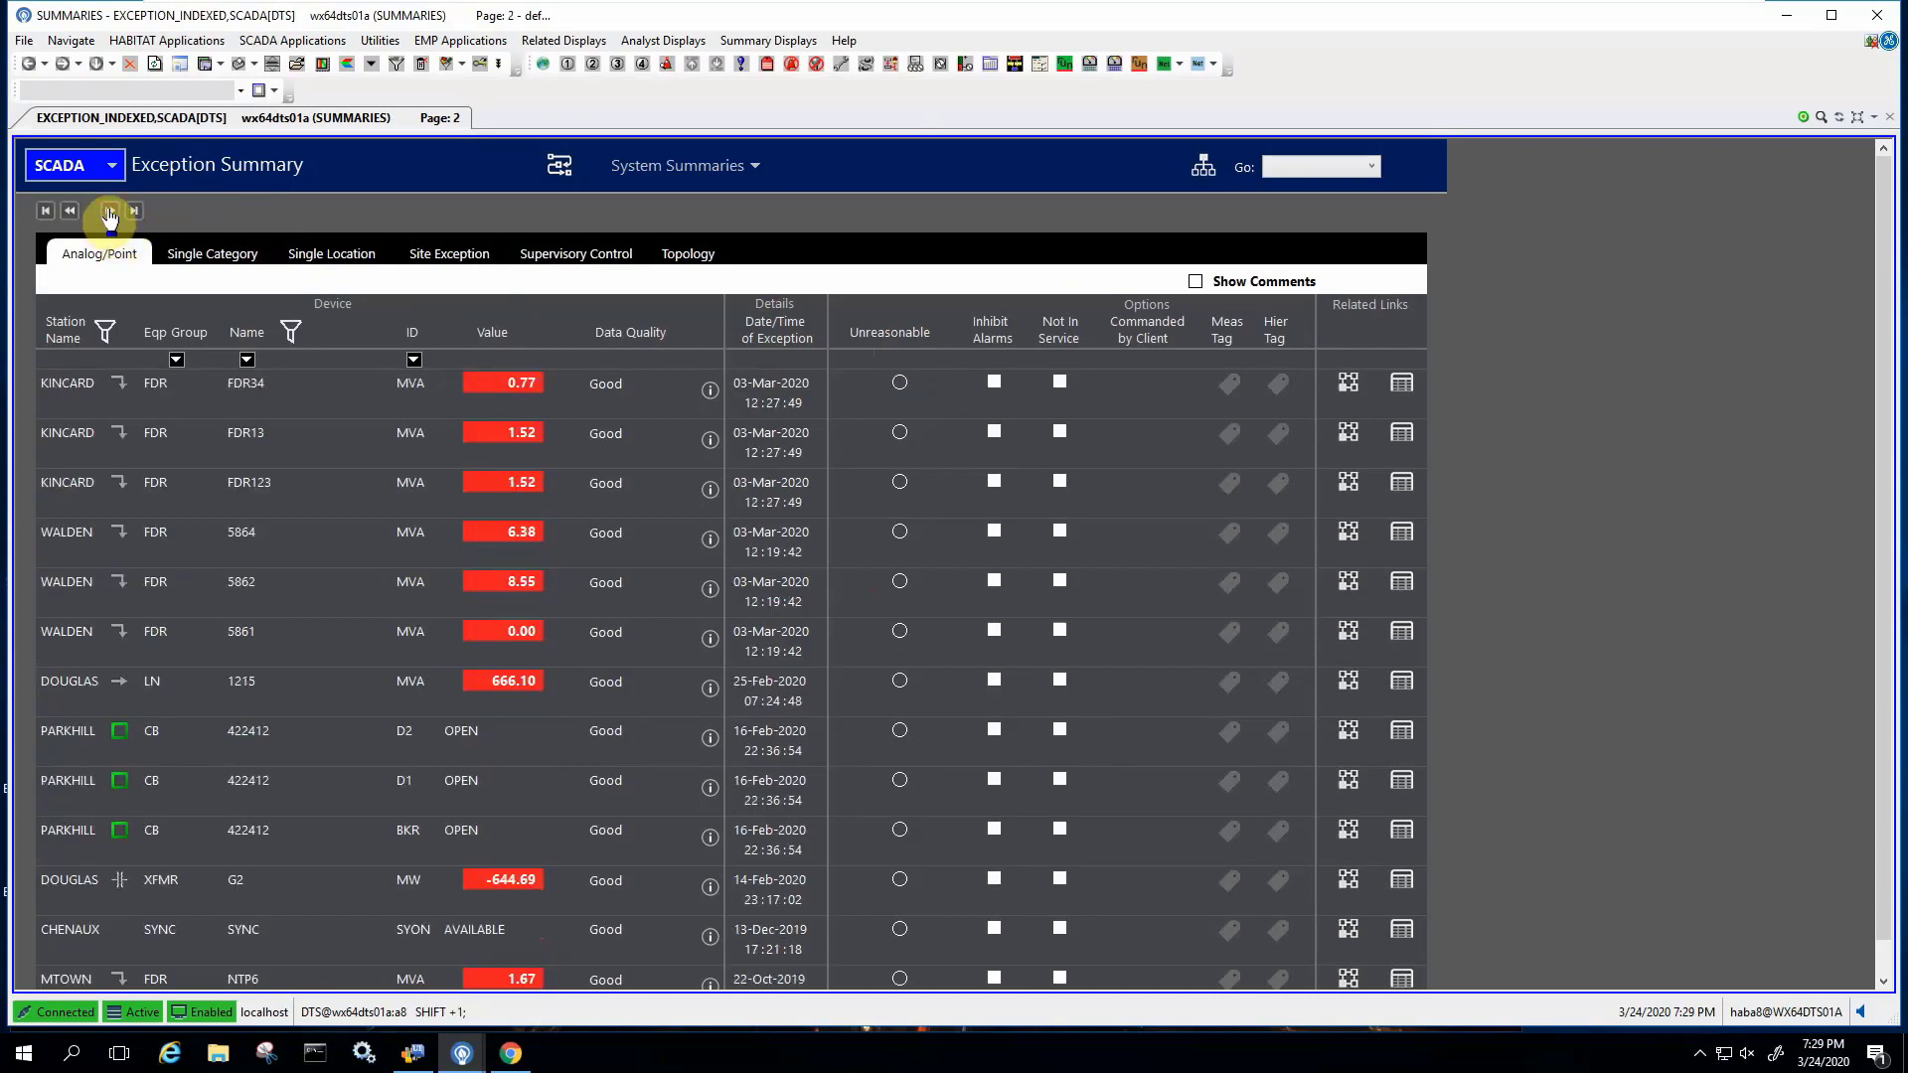
left_click(109, 216)
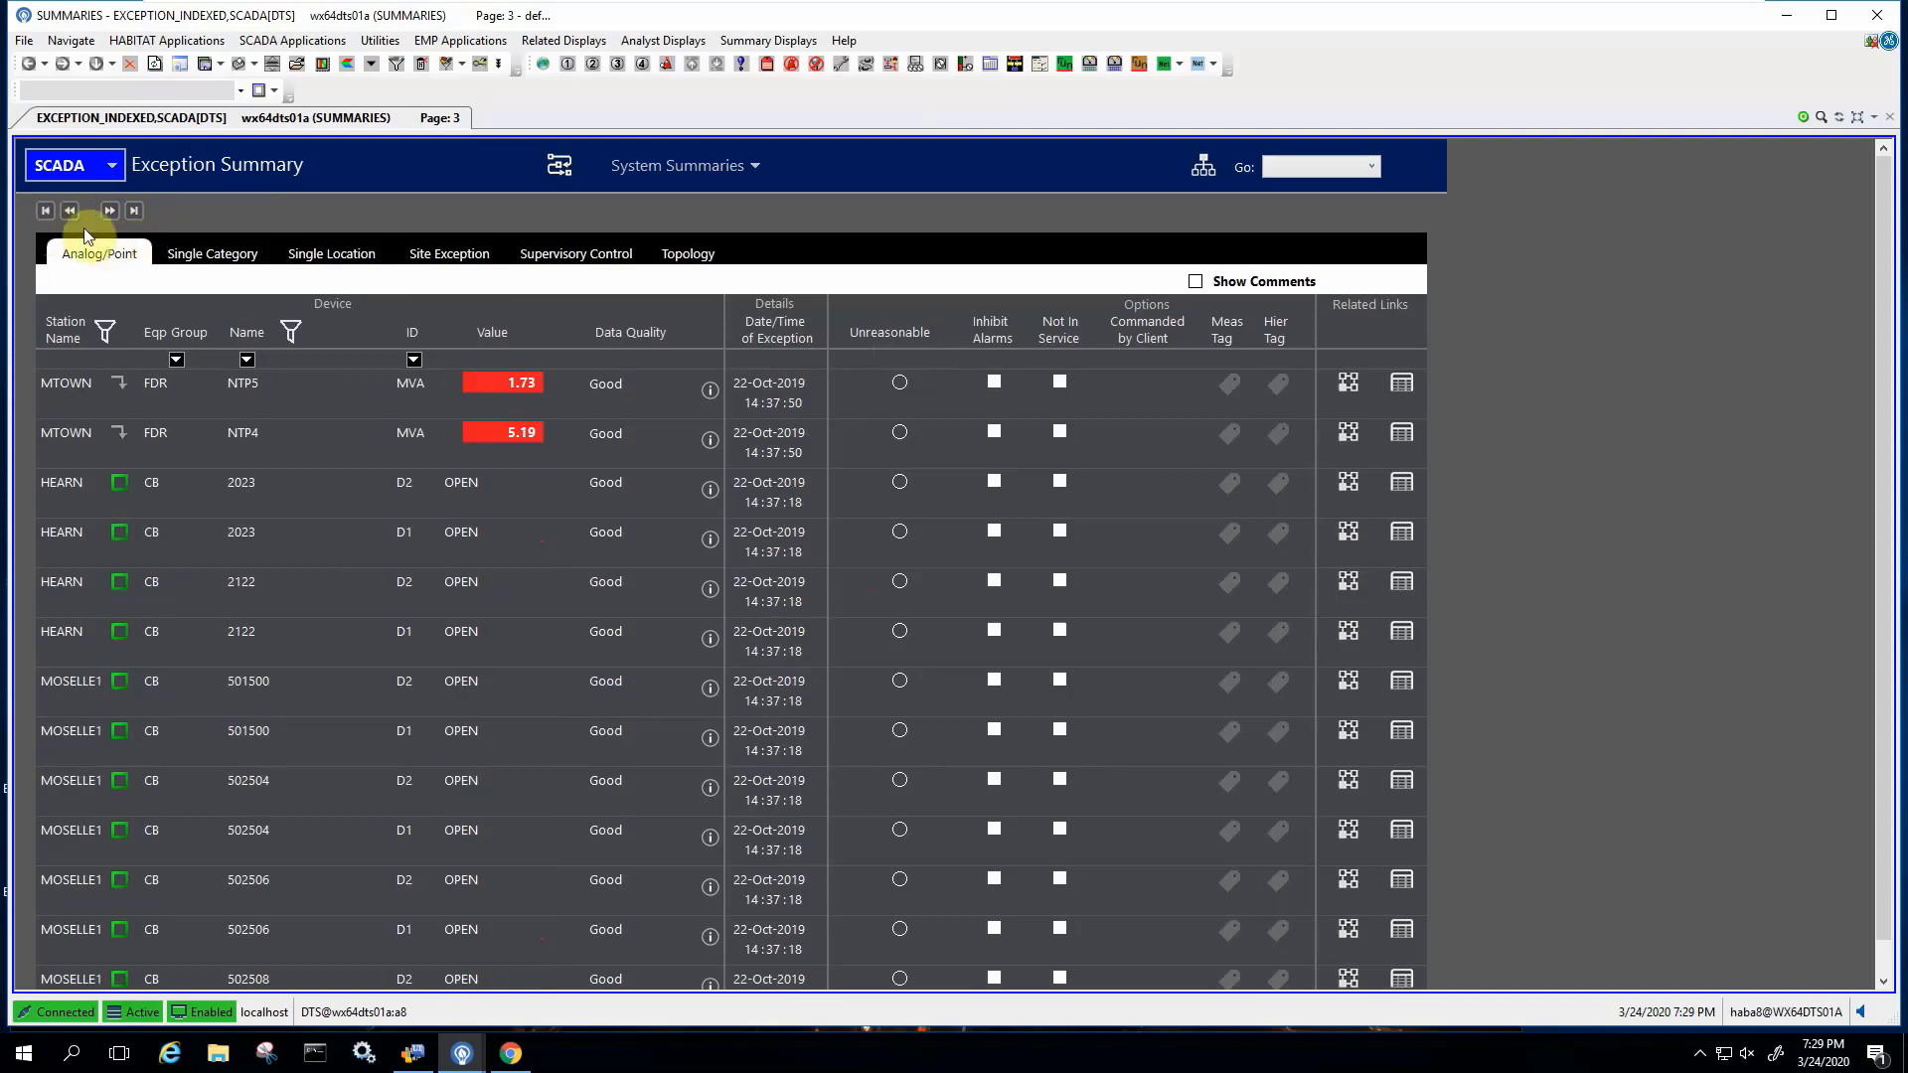
left_click(44, 211)
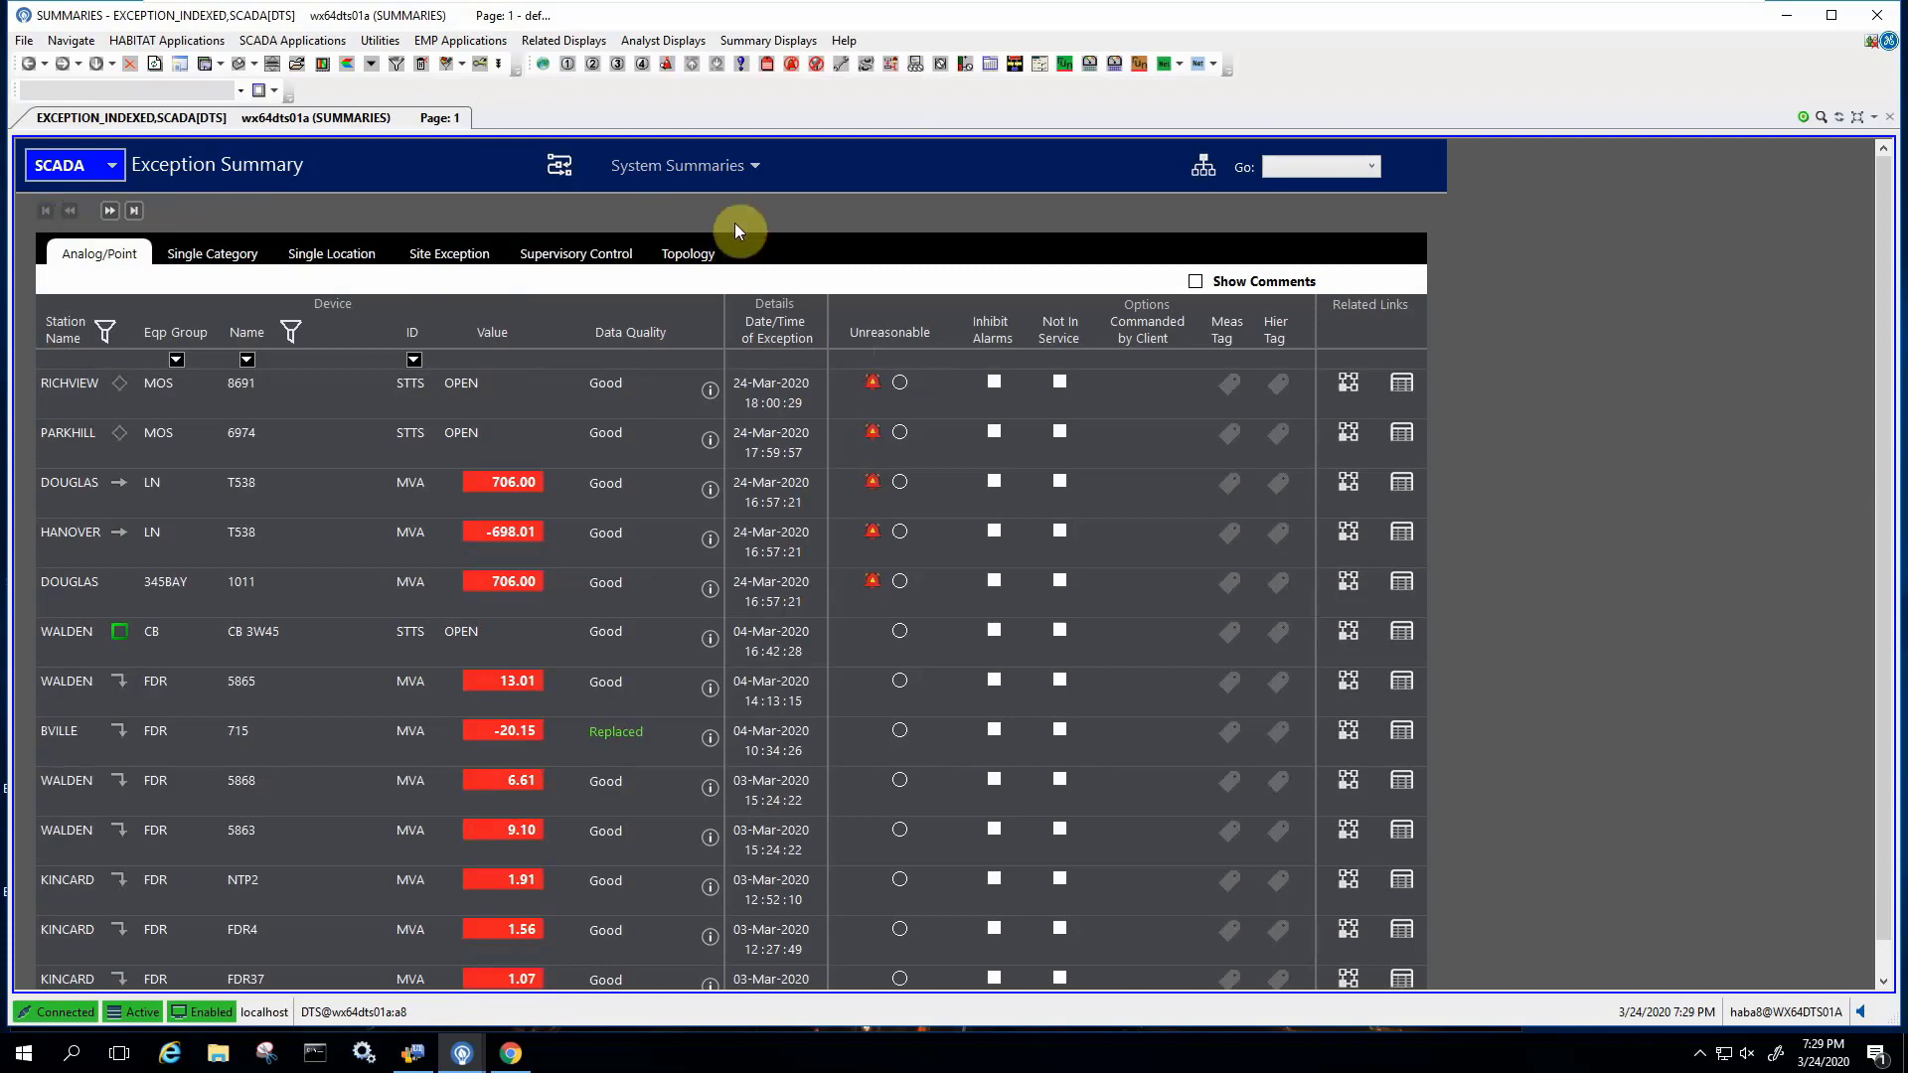
Step: Open the SCADA mapboard and examine the network around CHFALLS and its HVDC-CSC links at different zoom levels
left_click(558, 165)
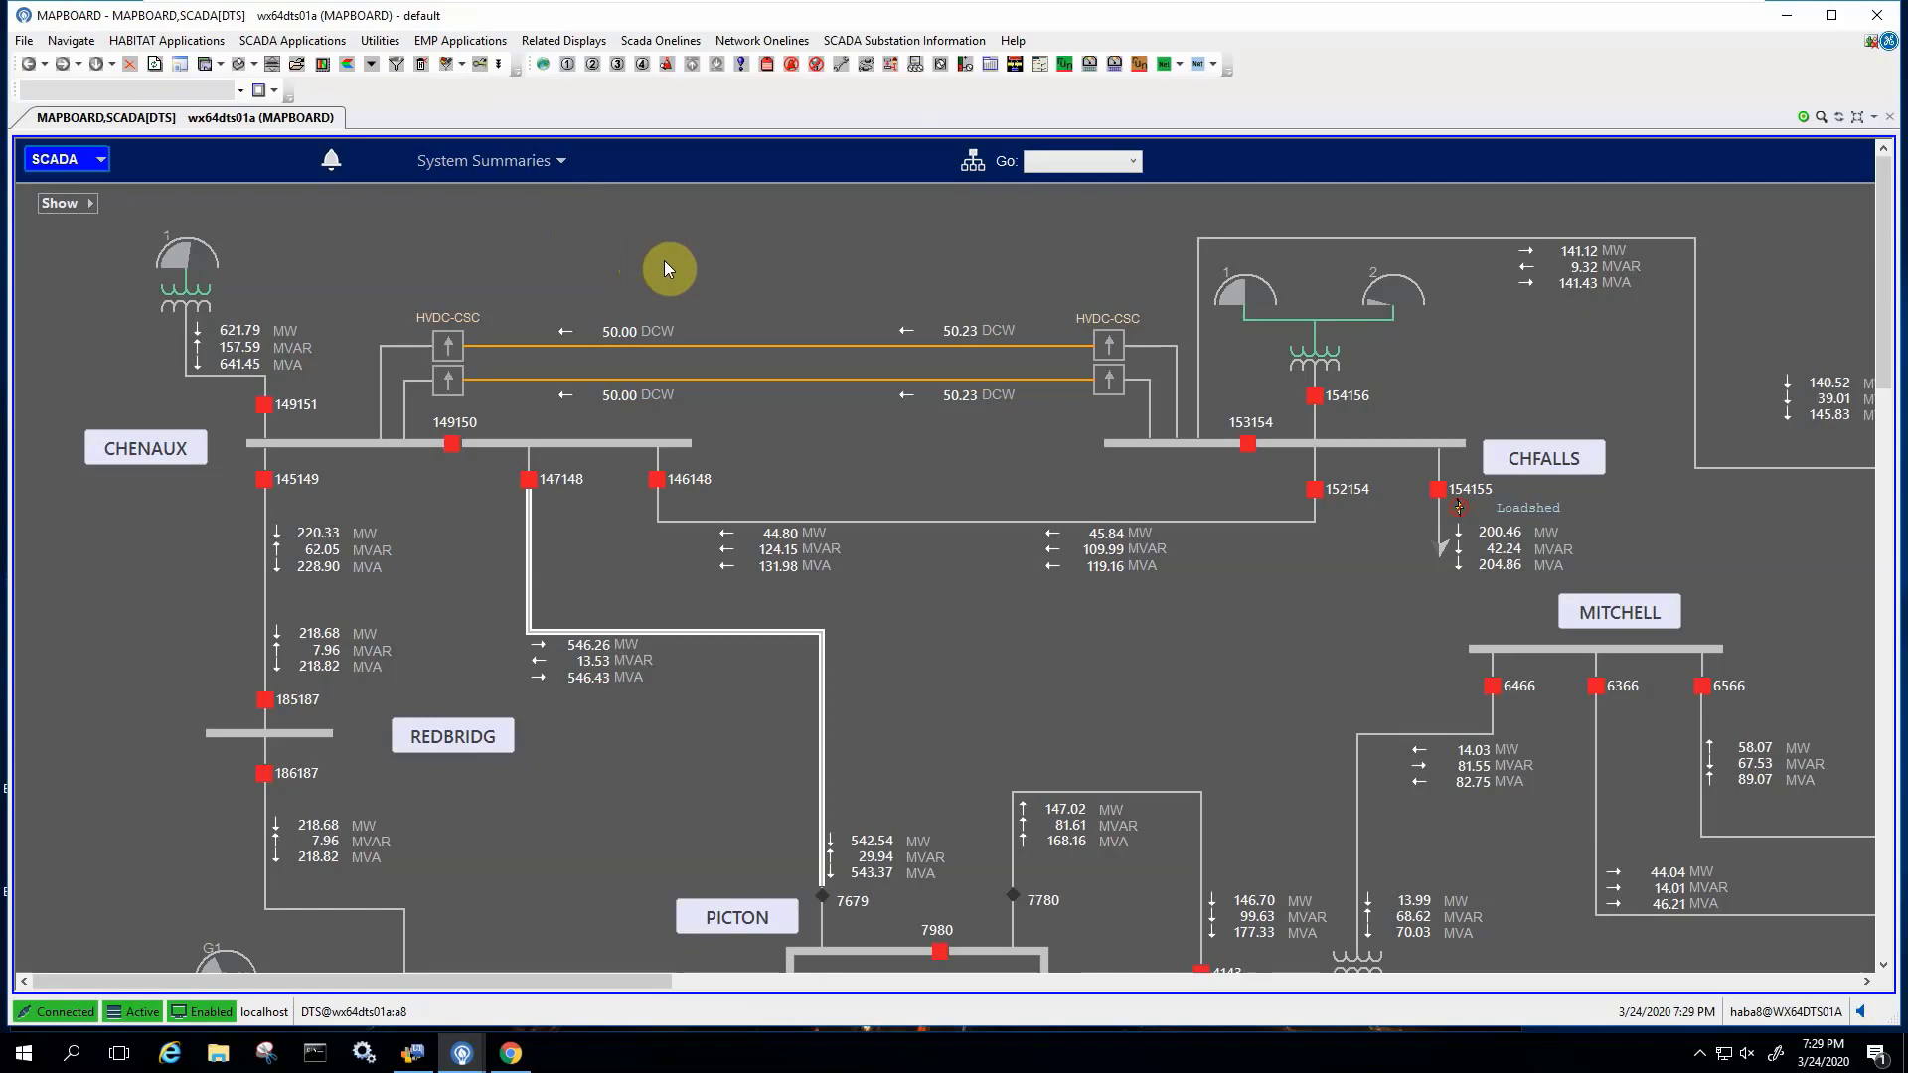
scroll(722, 287, "down", 4)
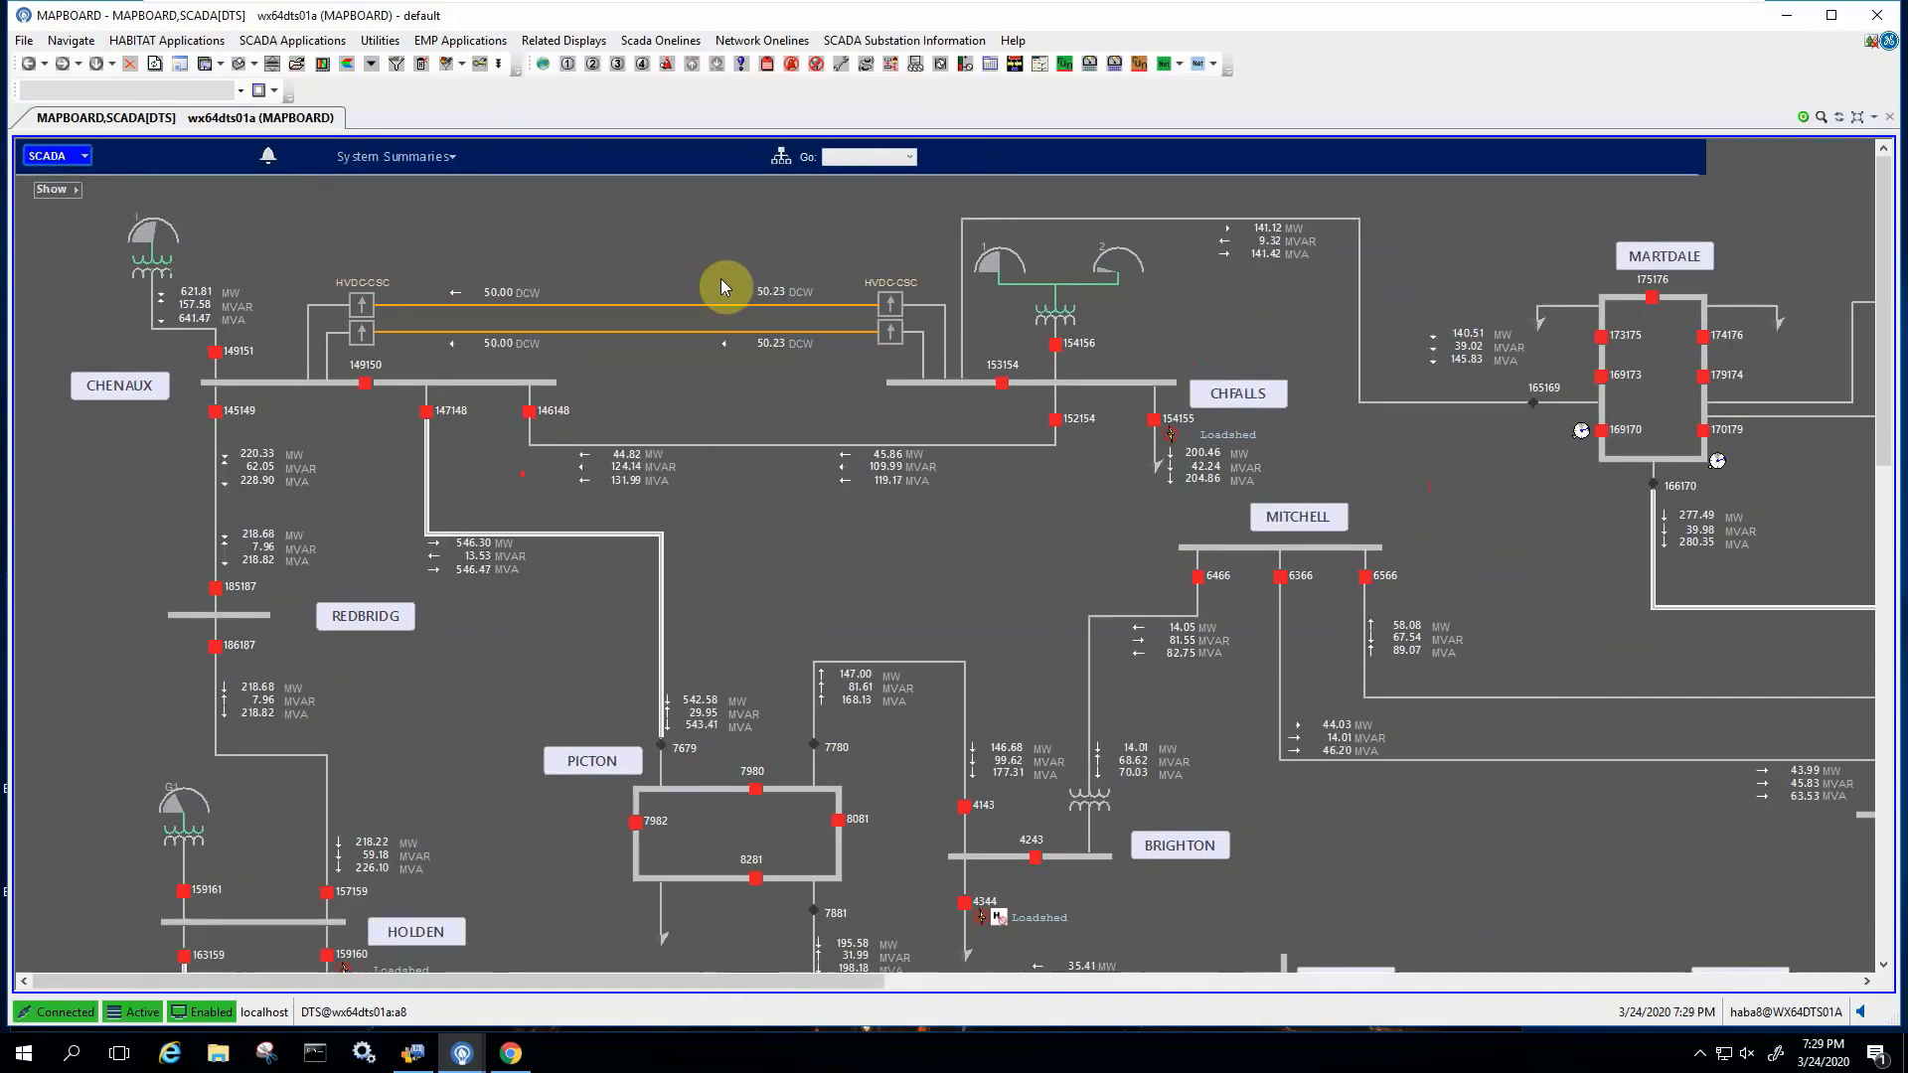
scroll(721, 287, "down", 1)
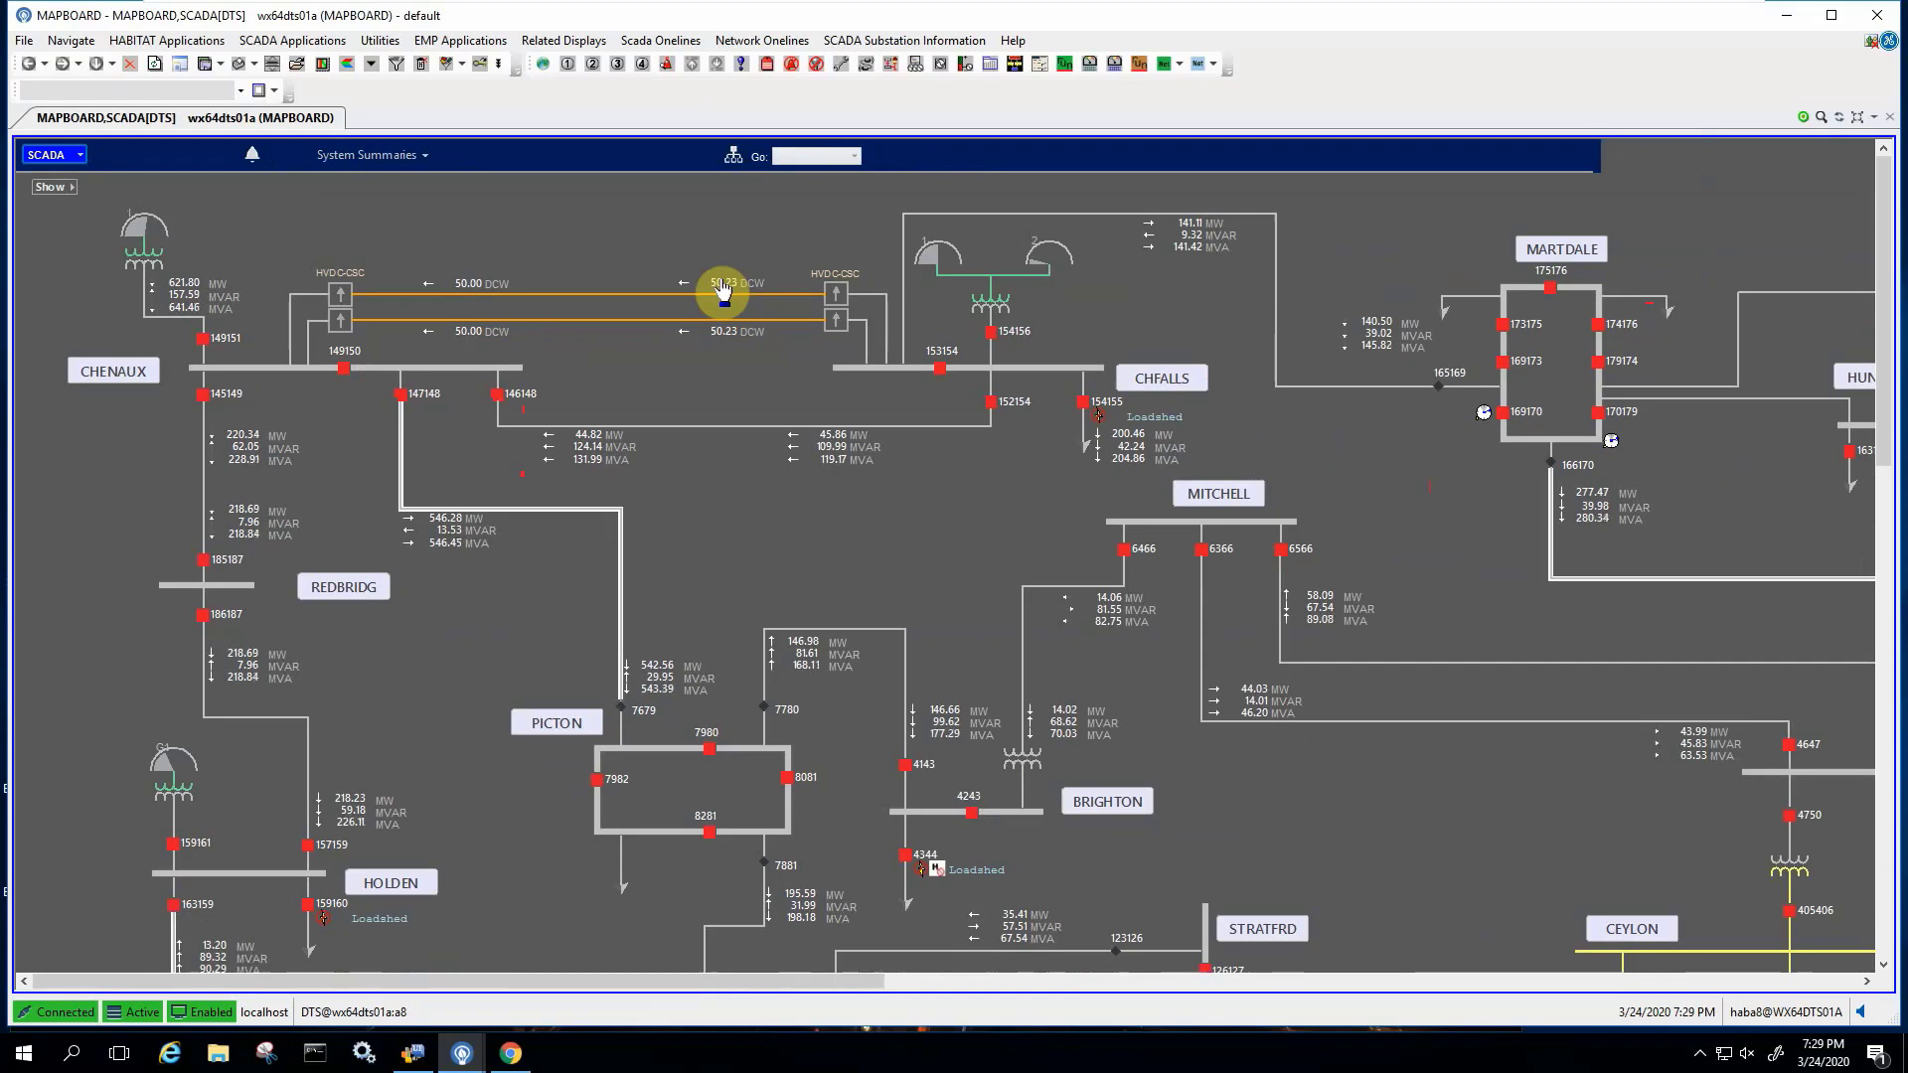
scroll(721, 291, "up", 3)
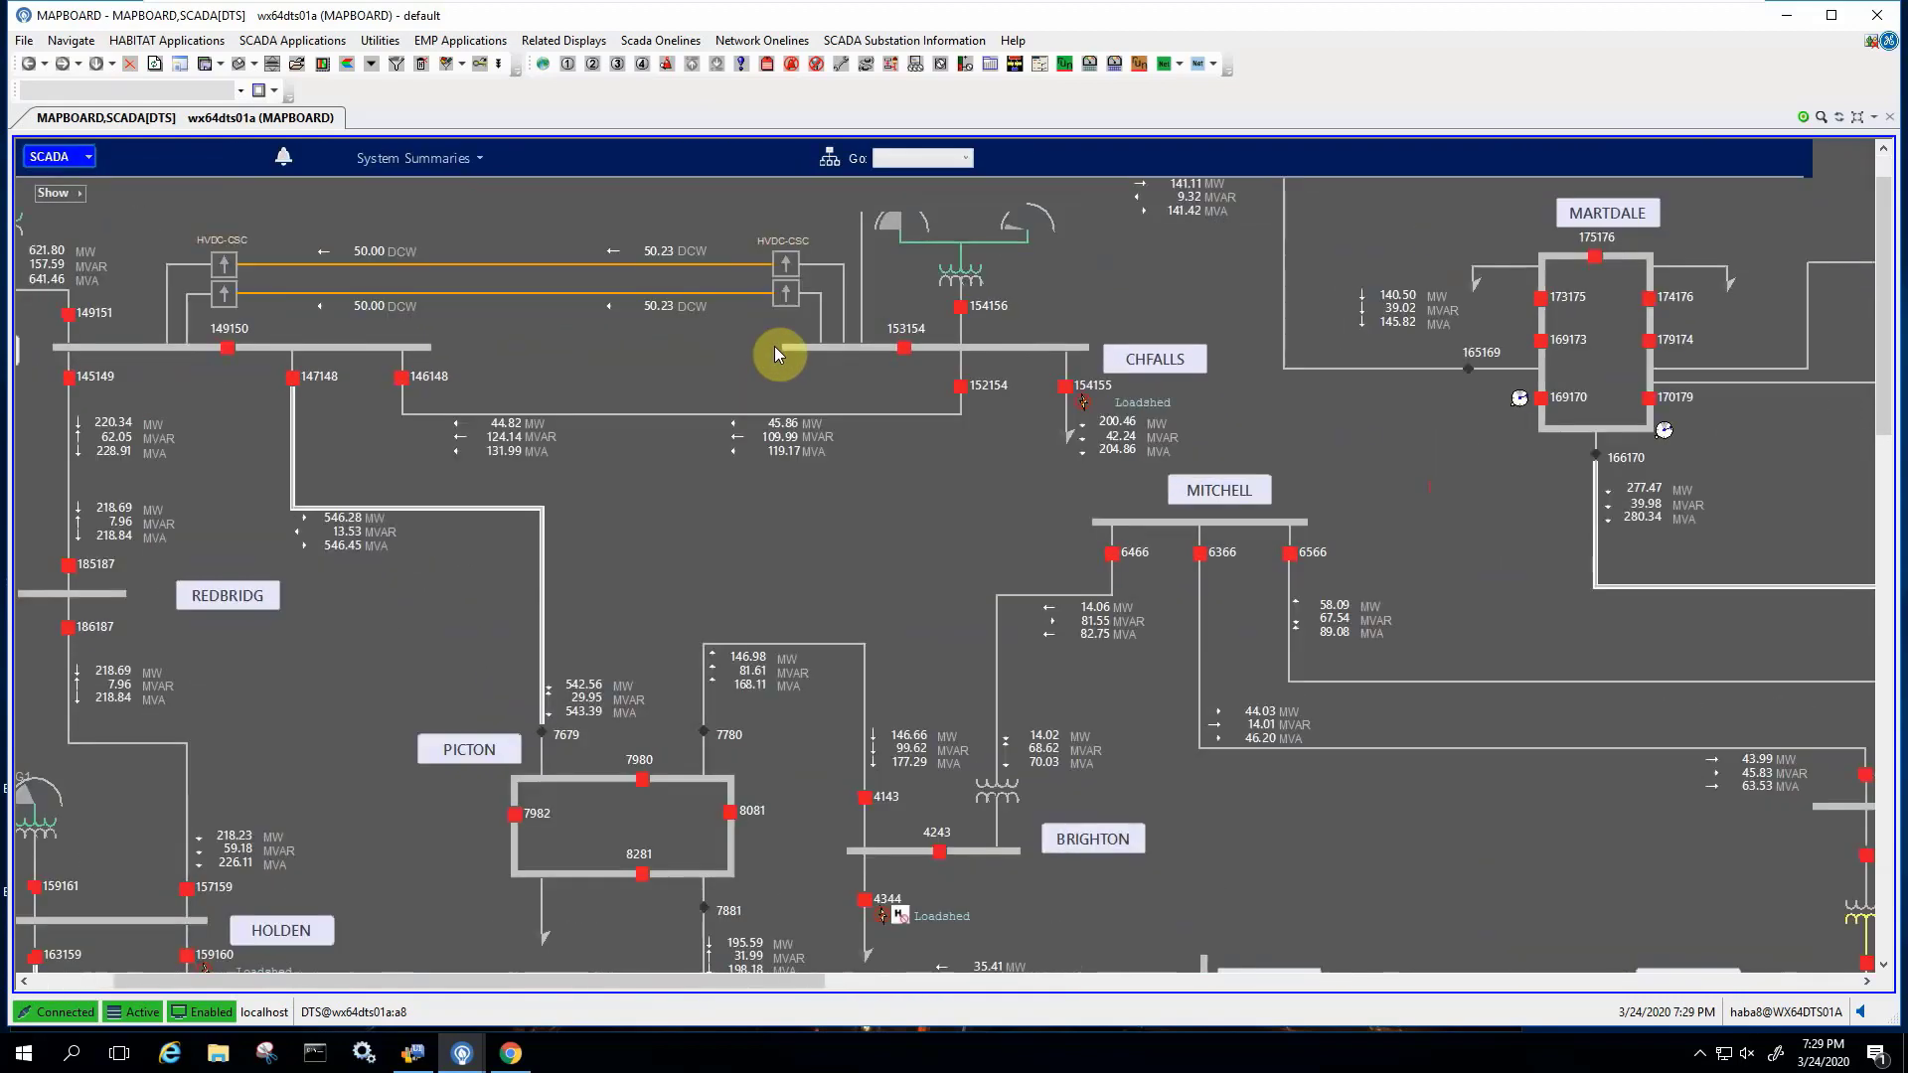
scroll(776, 354, "up", 2)
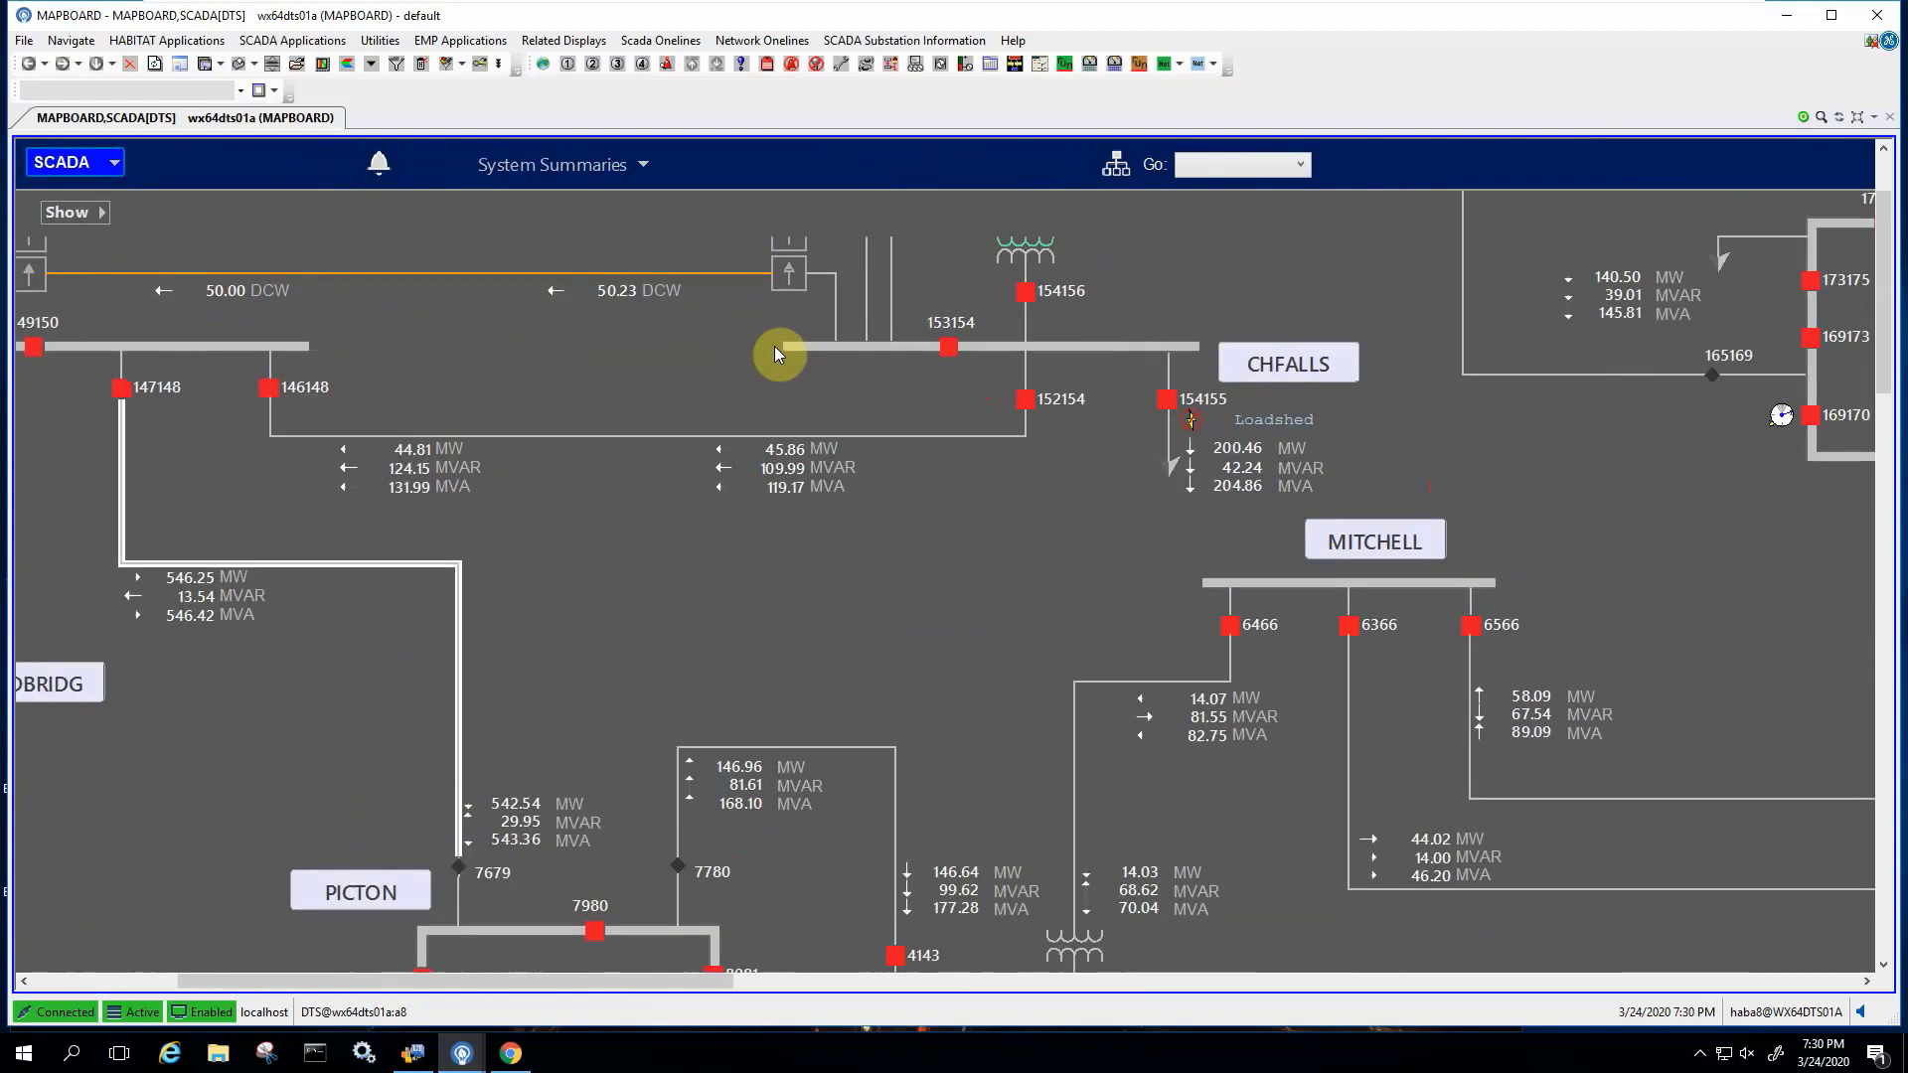
scroll(776, 354, "up", 1)
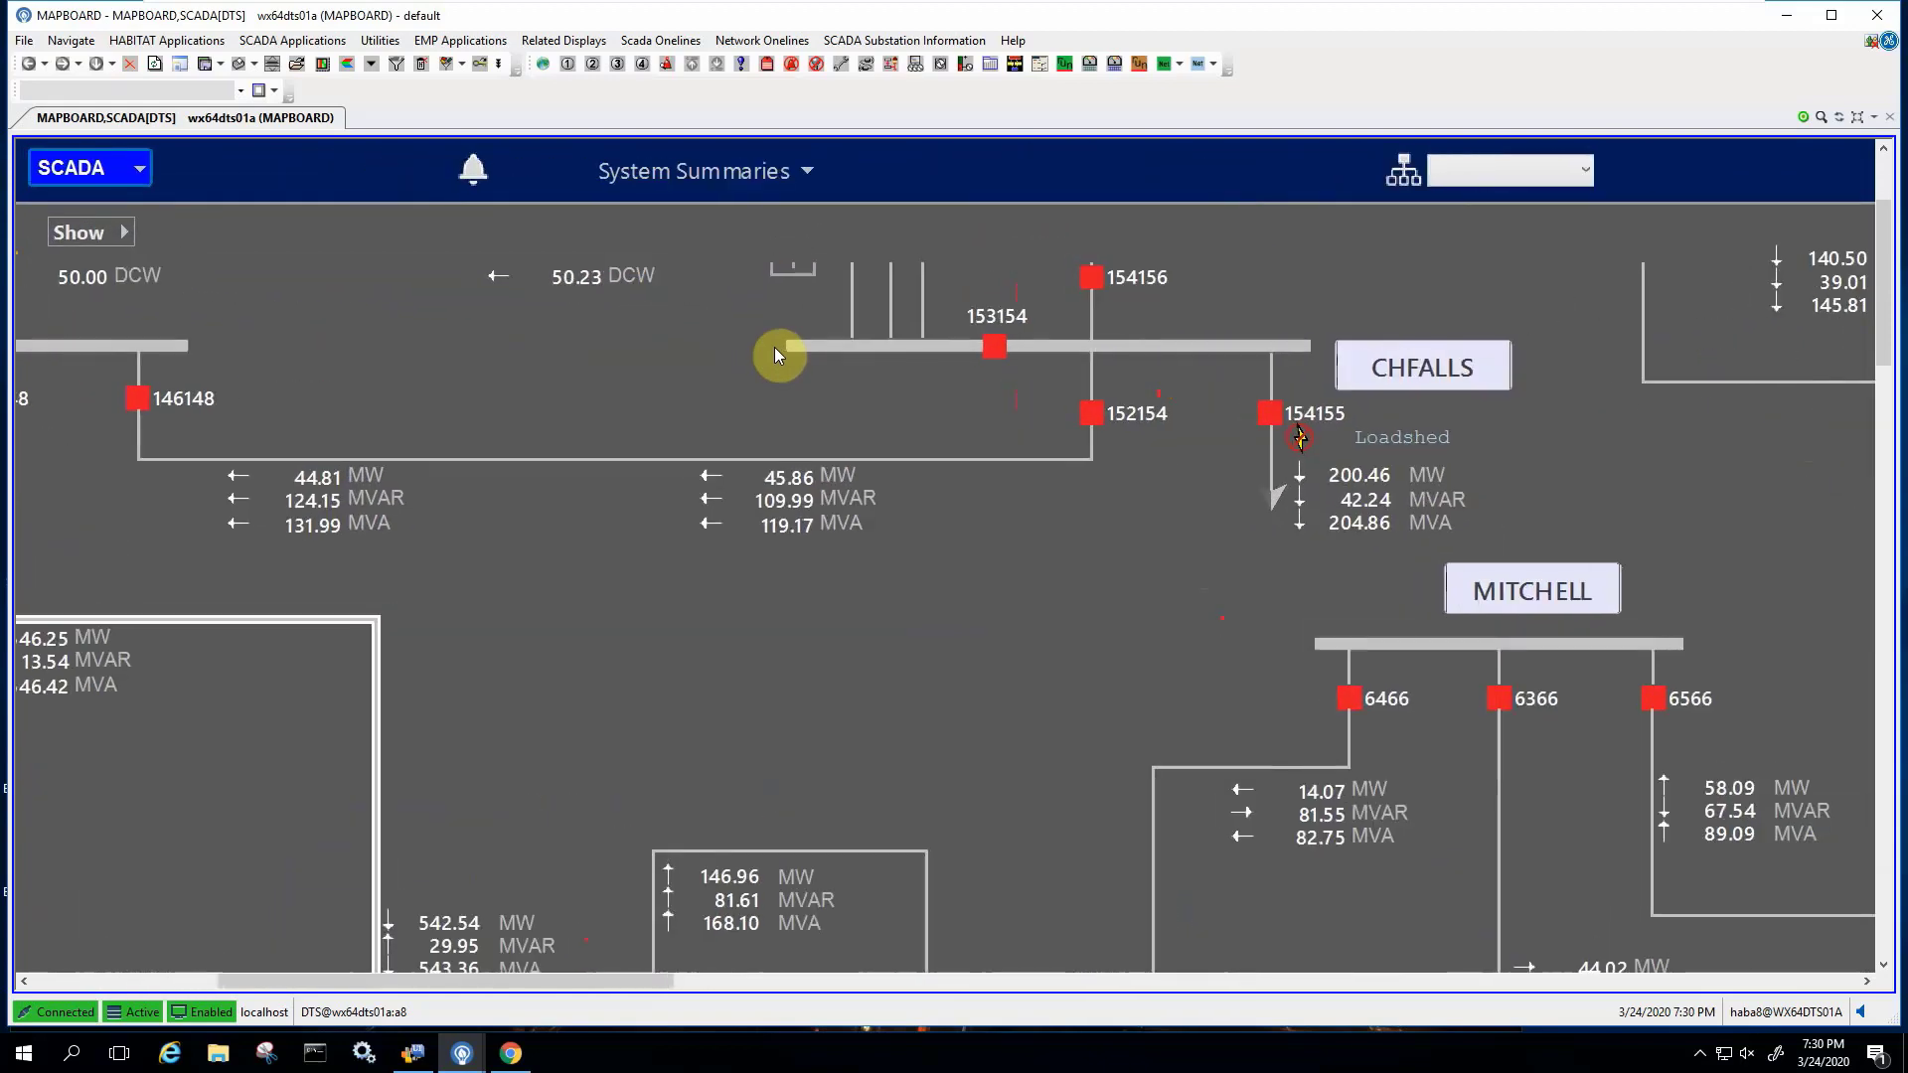
scroll(776, 353, "down", 1)
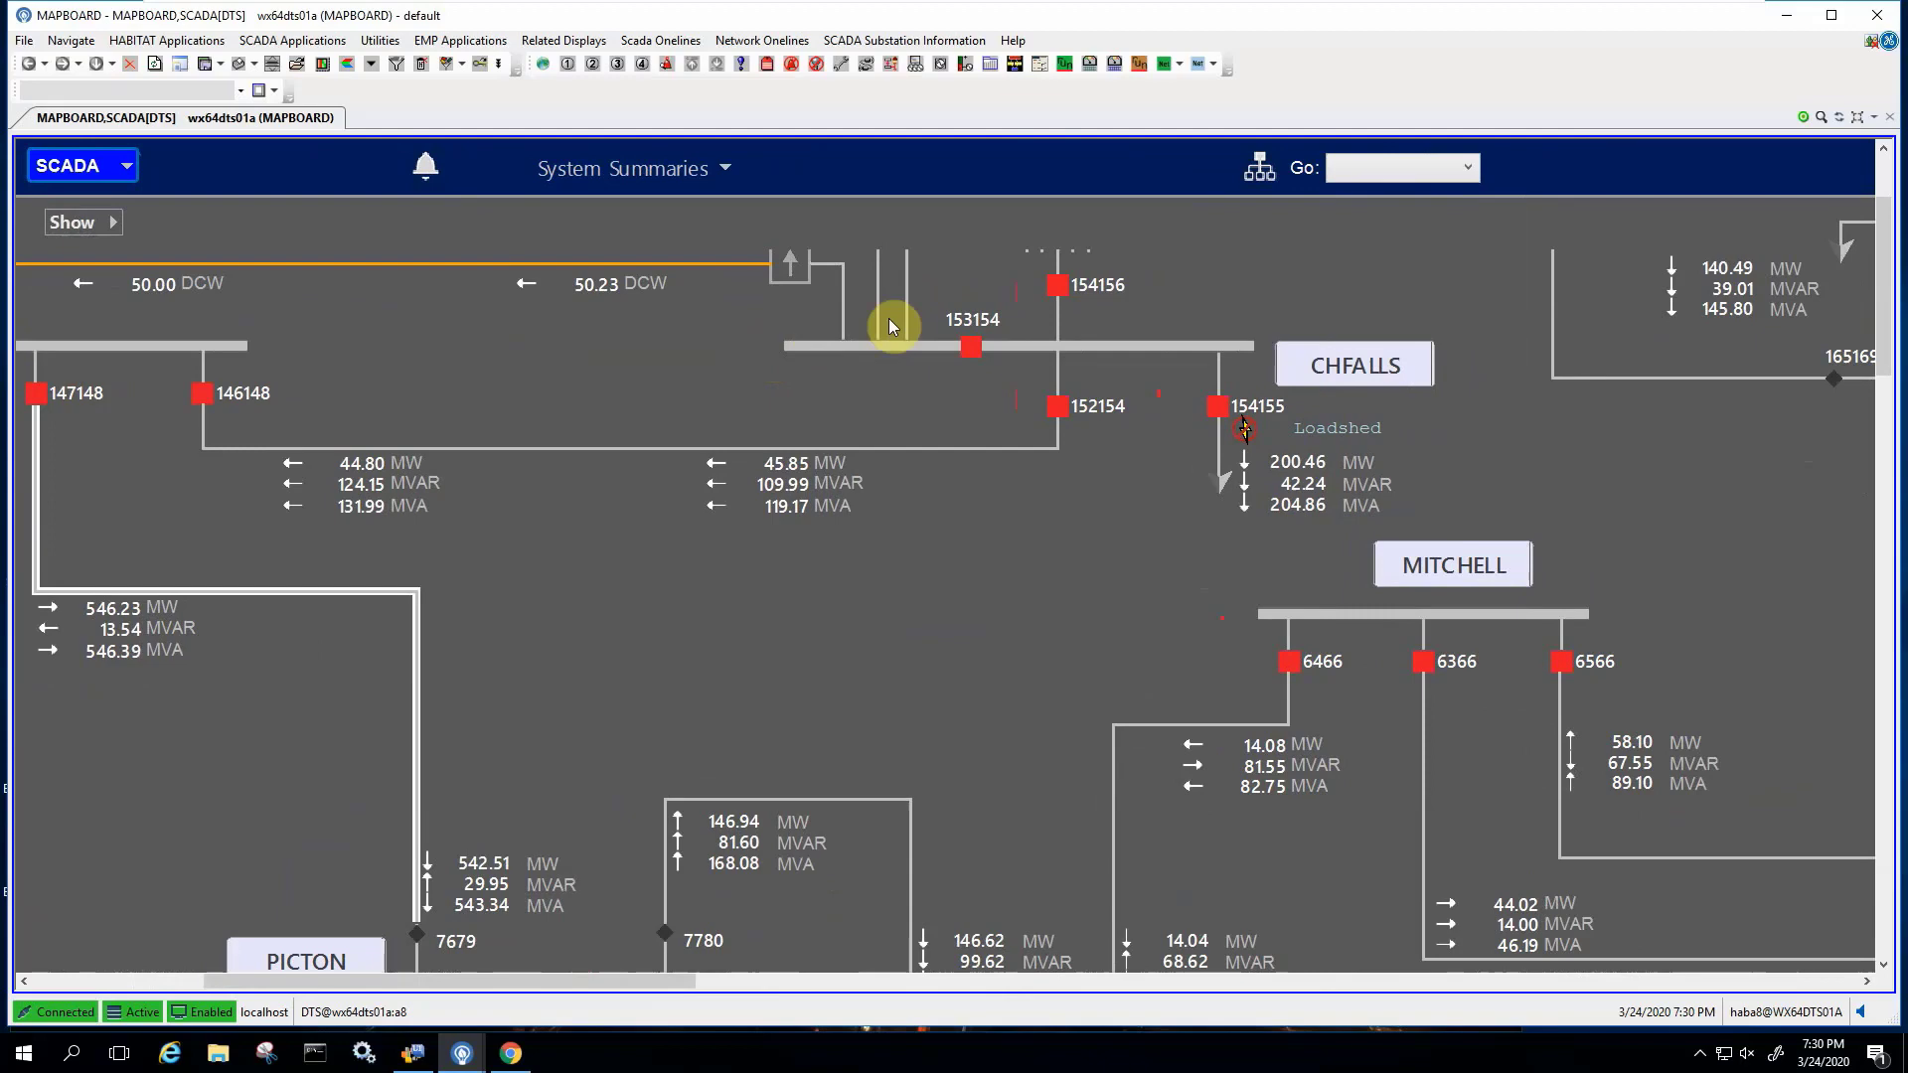
scroll(705, 634, "up", 3)
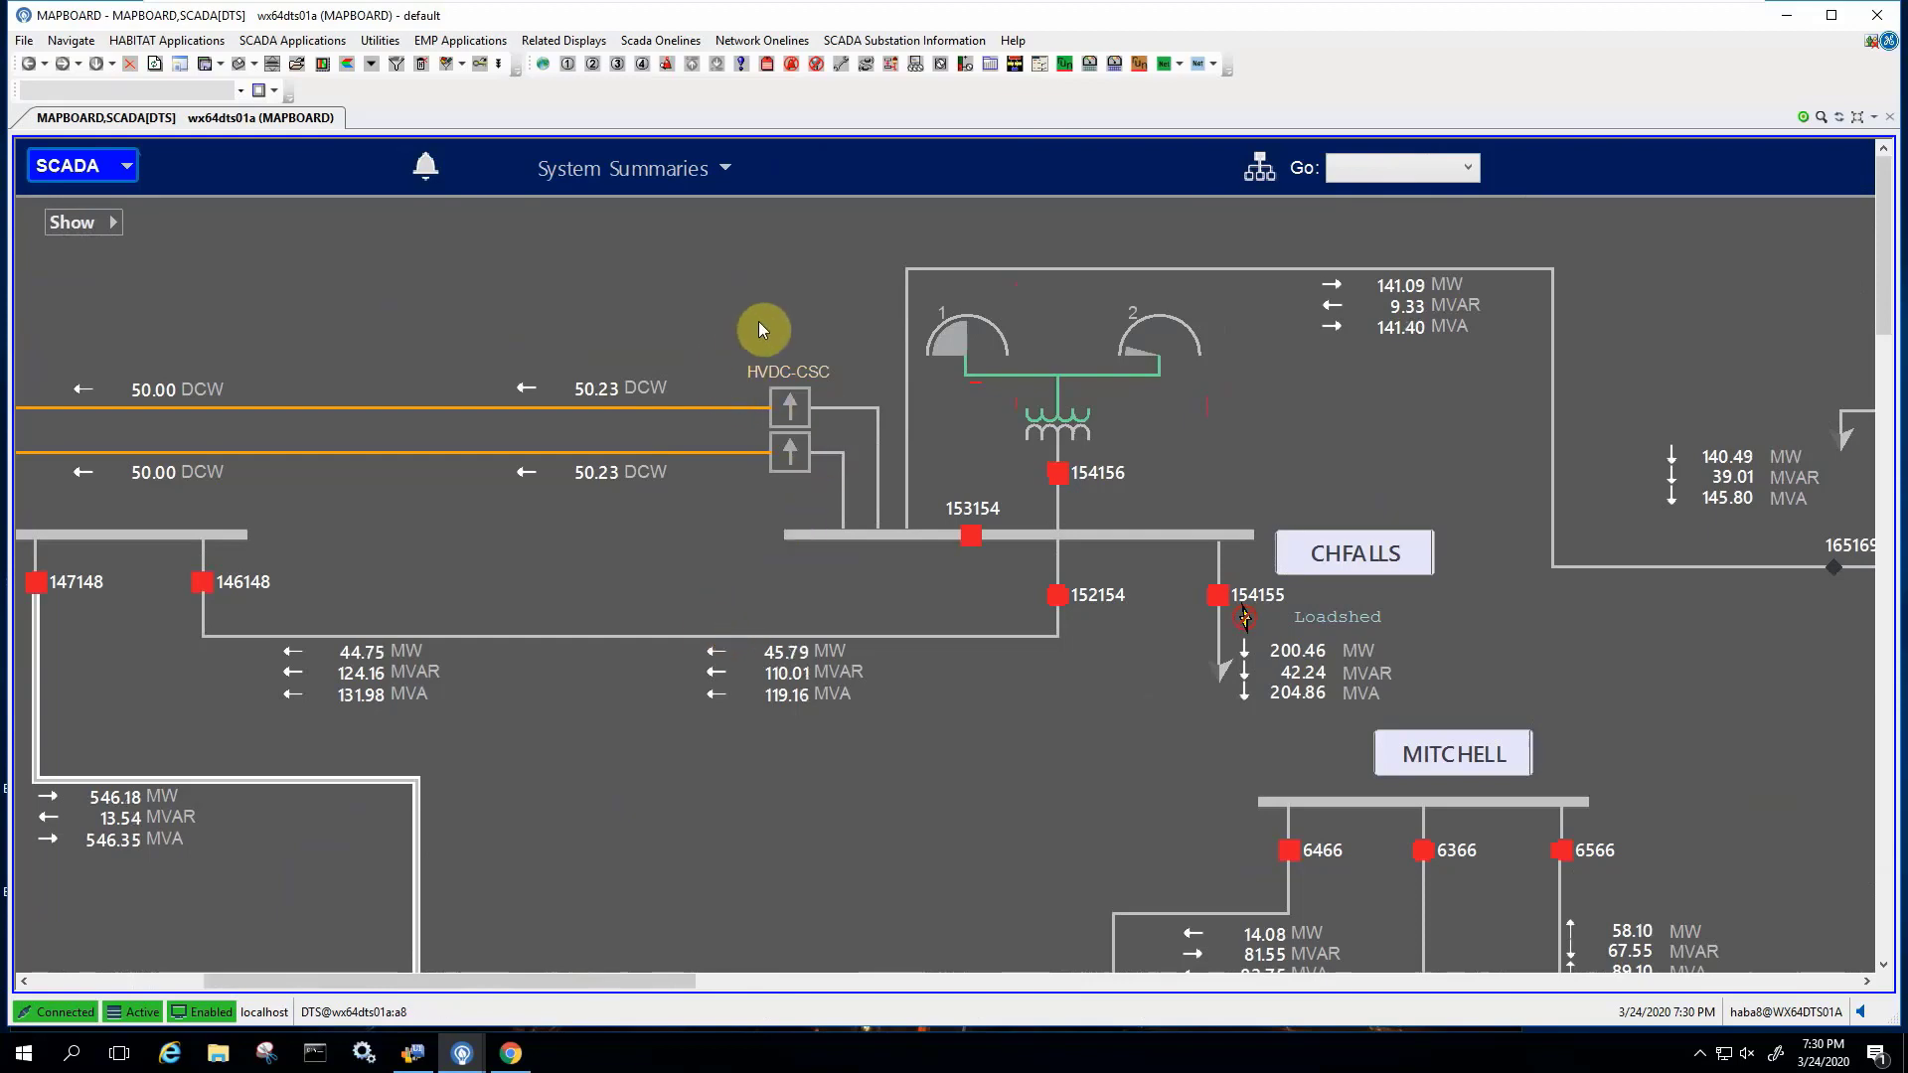
Step: Close the mapboard, Exception Summary, substation tabular and RICHVIEW one-line windows
left_click(1879, 17)
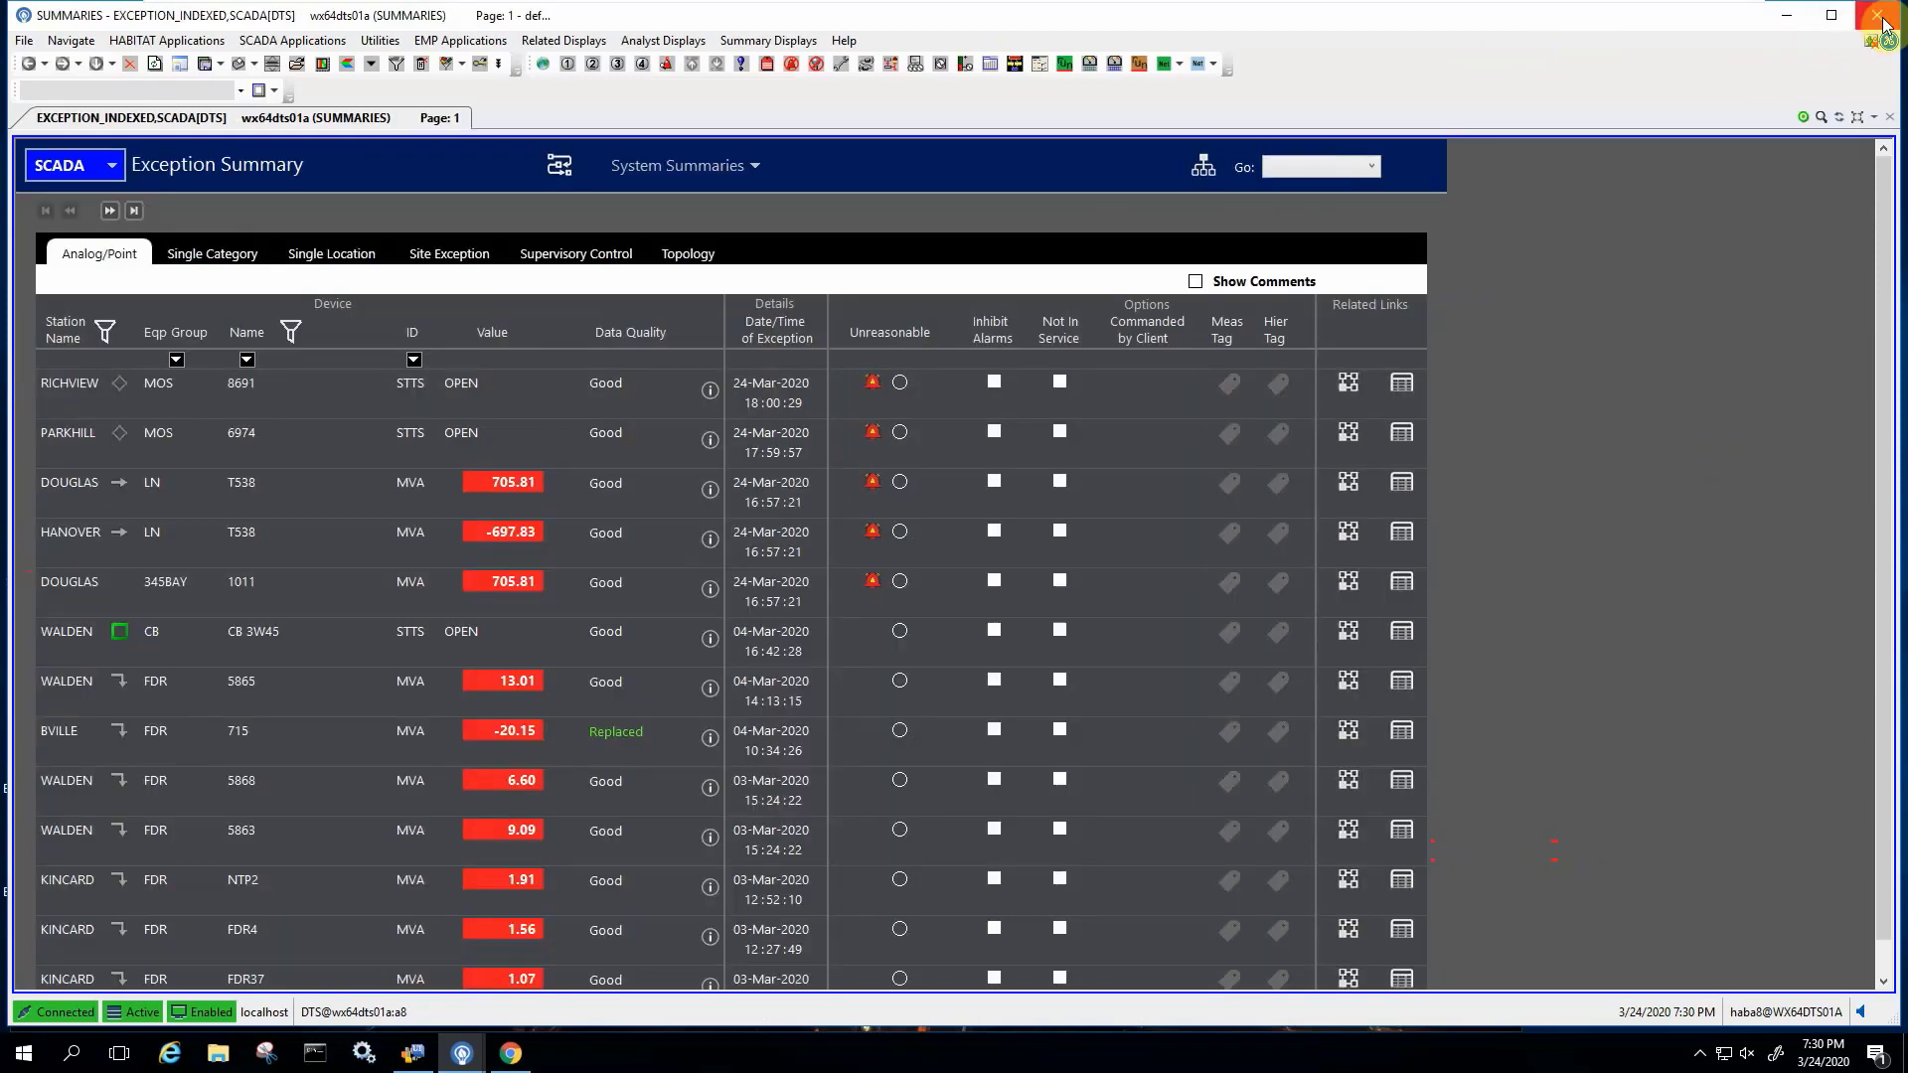
left_click(1879, 17)
left_click(1879, 17)
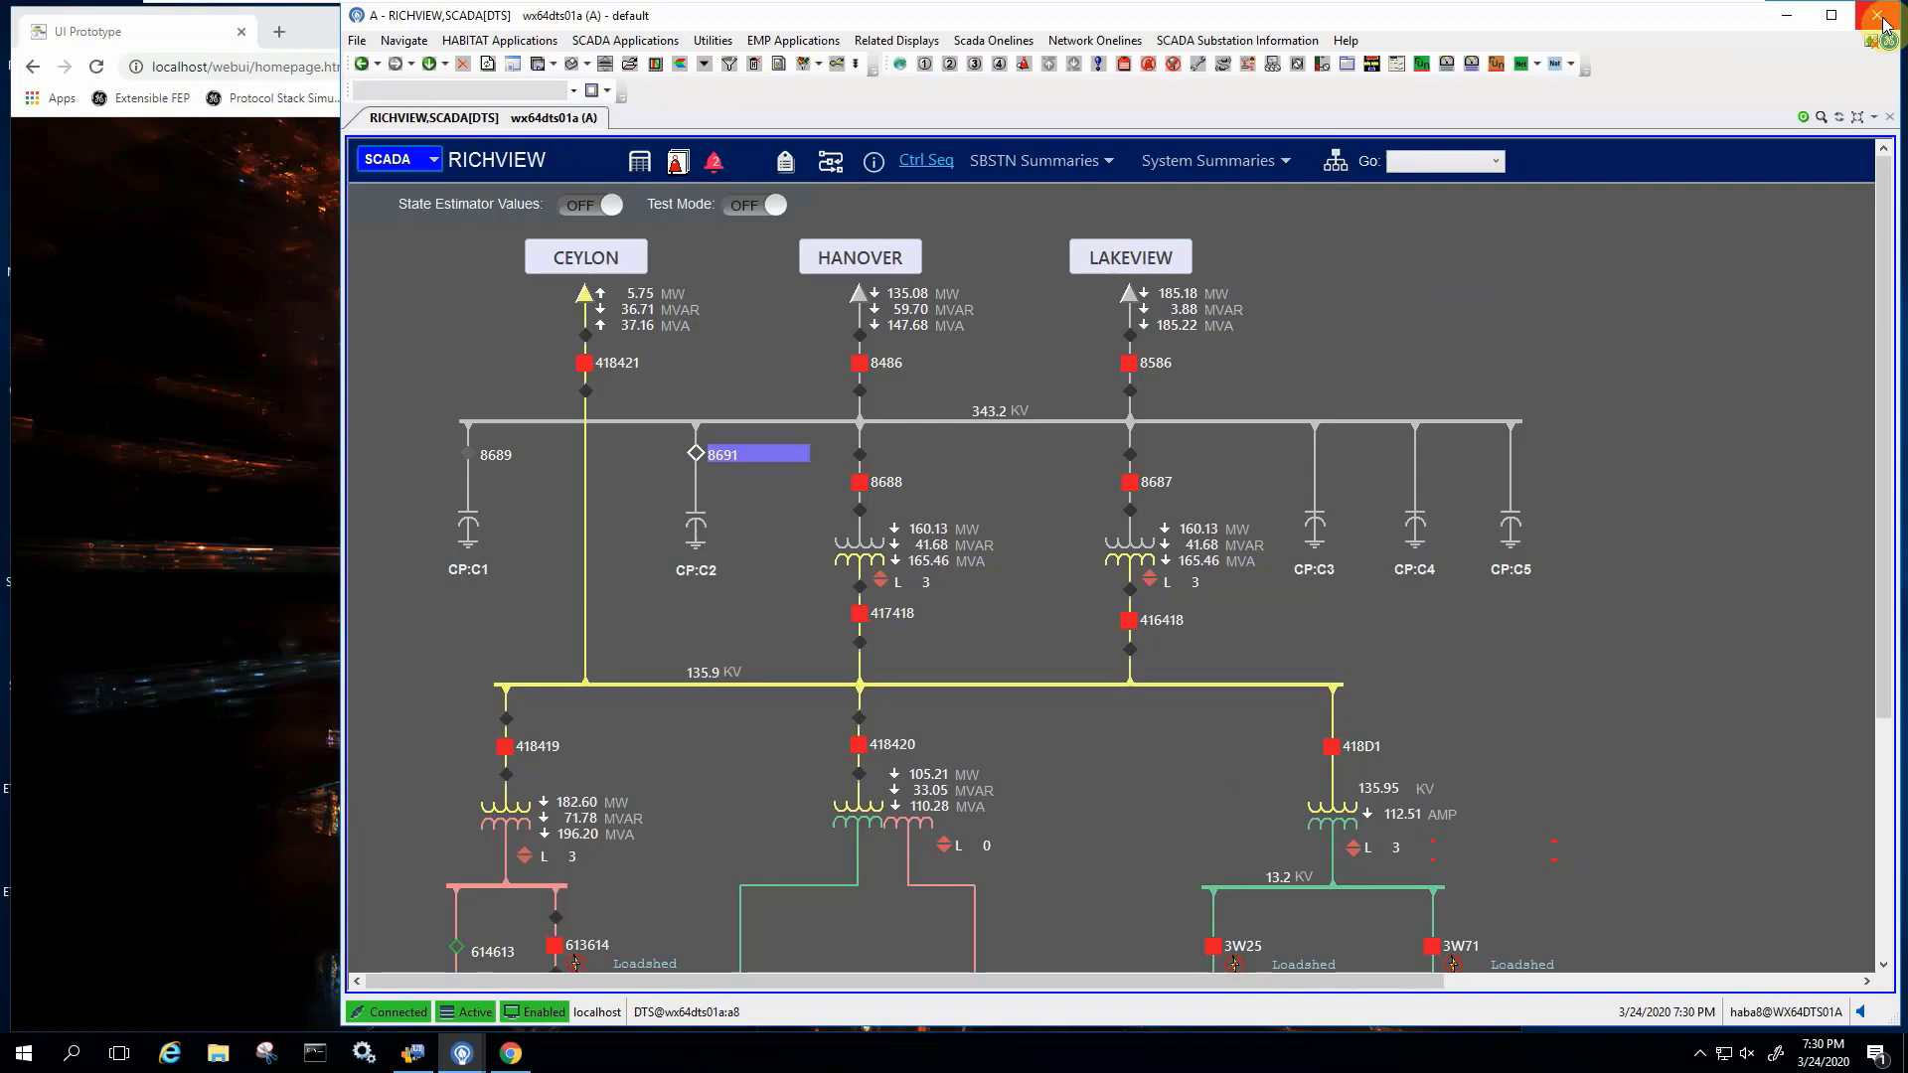
left_click(1880, 16)
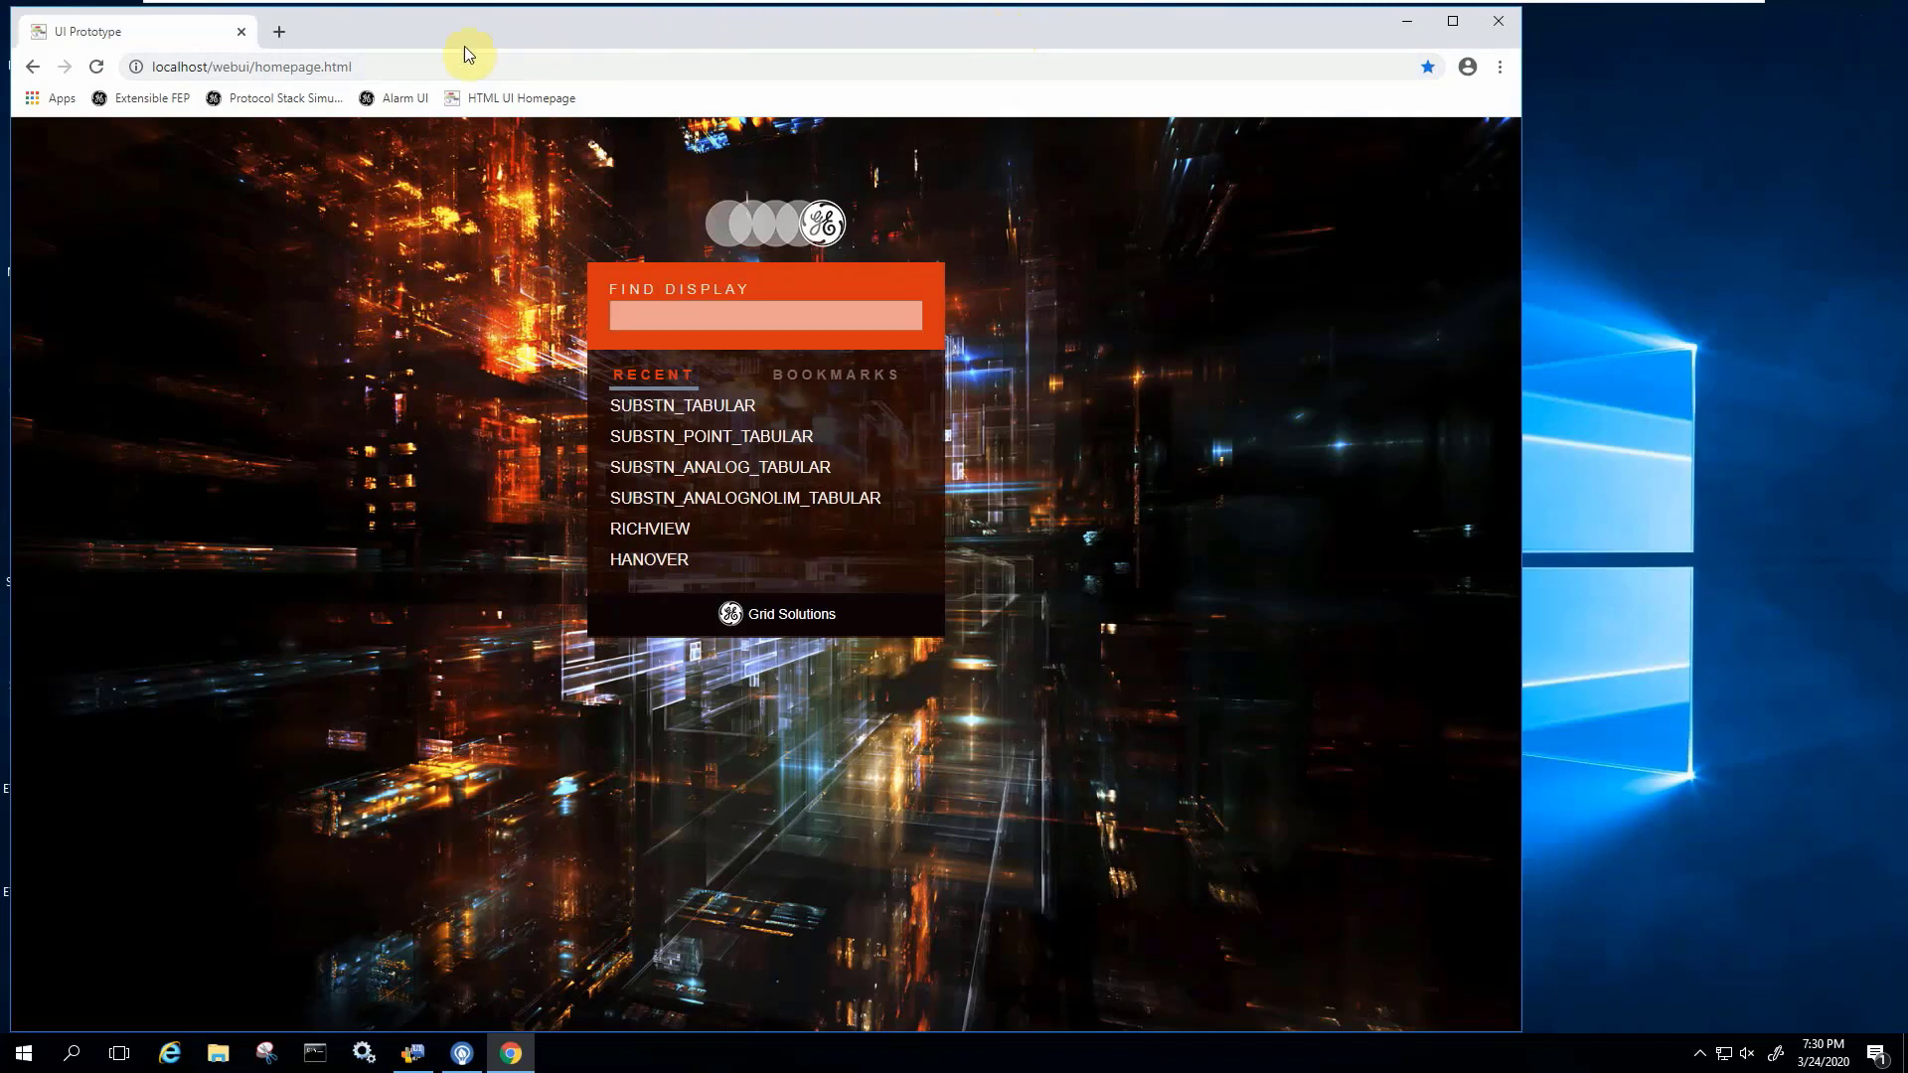
Step: Open a new browser tab and load the bookmarked HTML UI Homepage in it
left_click(284, 33)
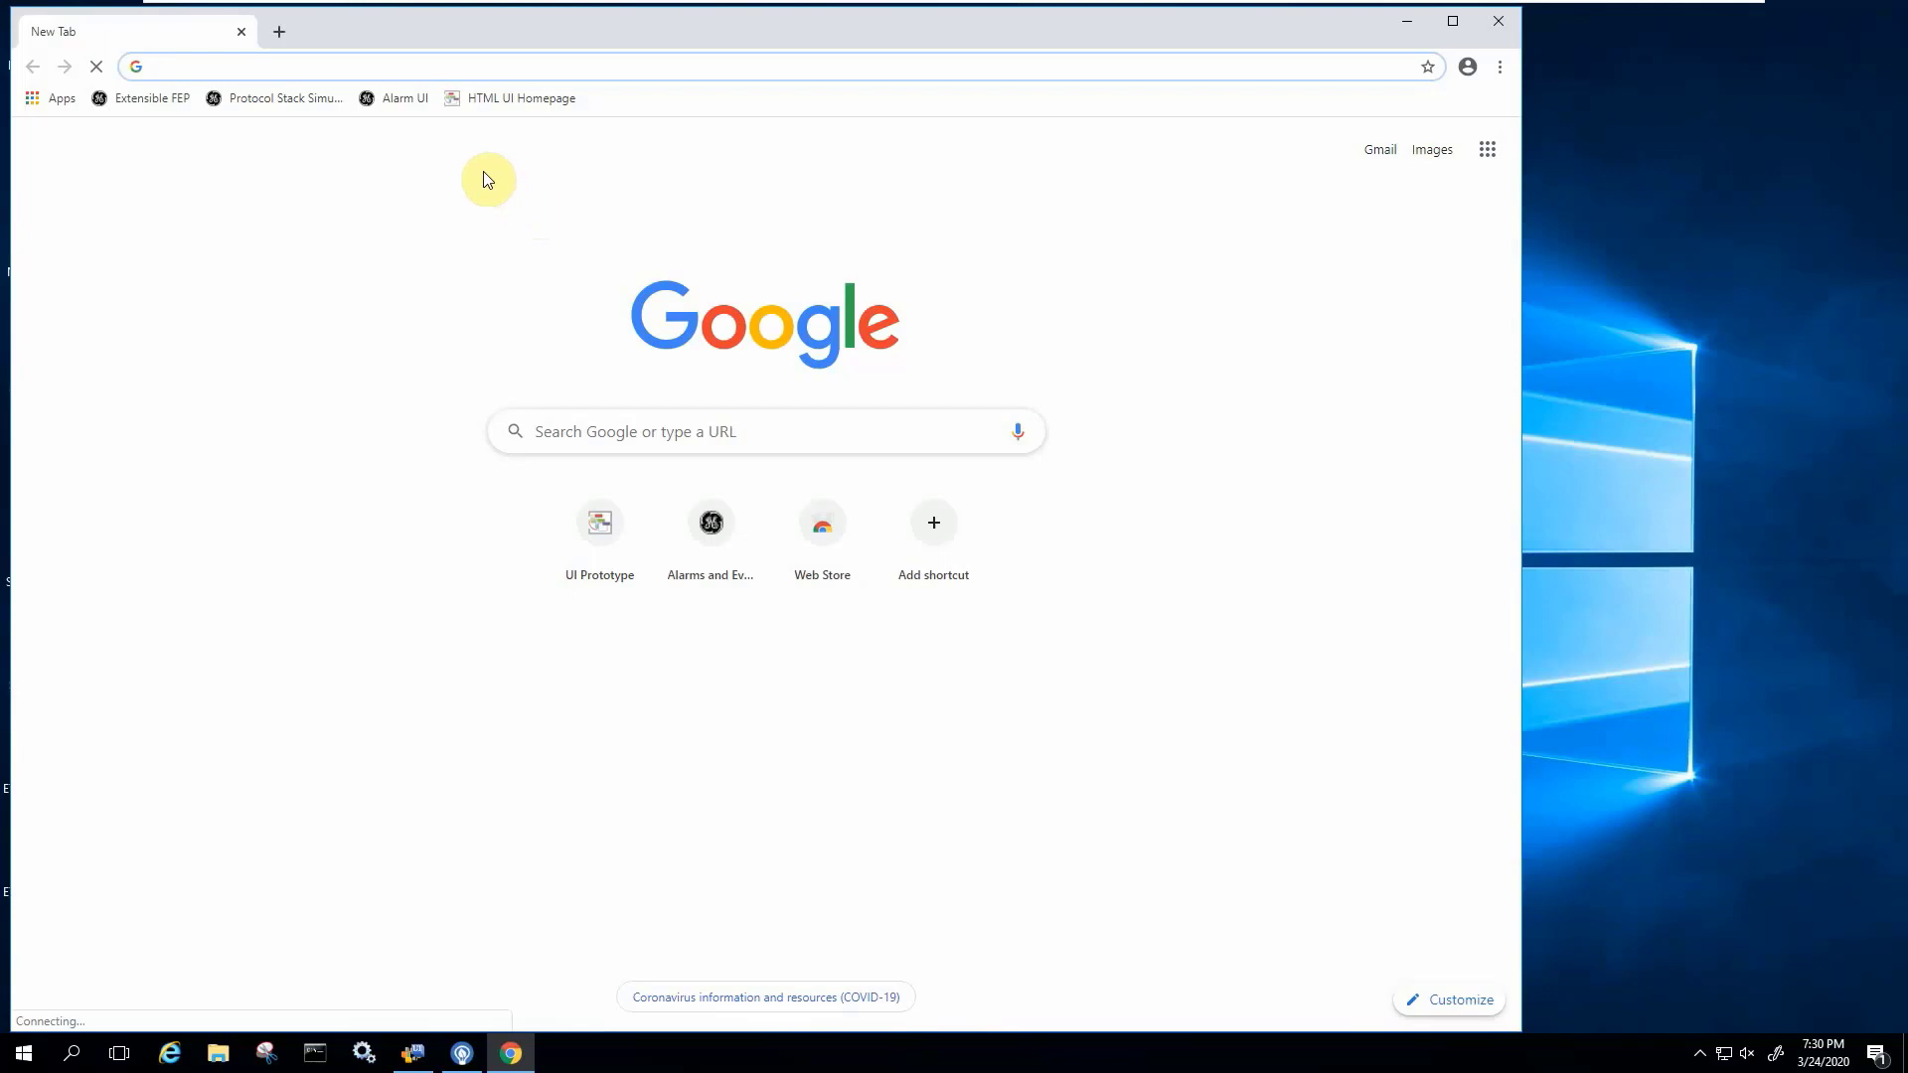
left_click(510, 99)
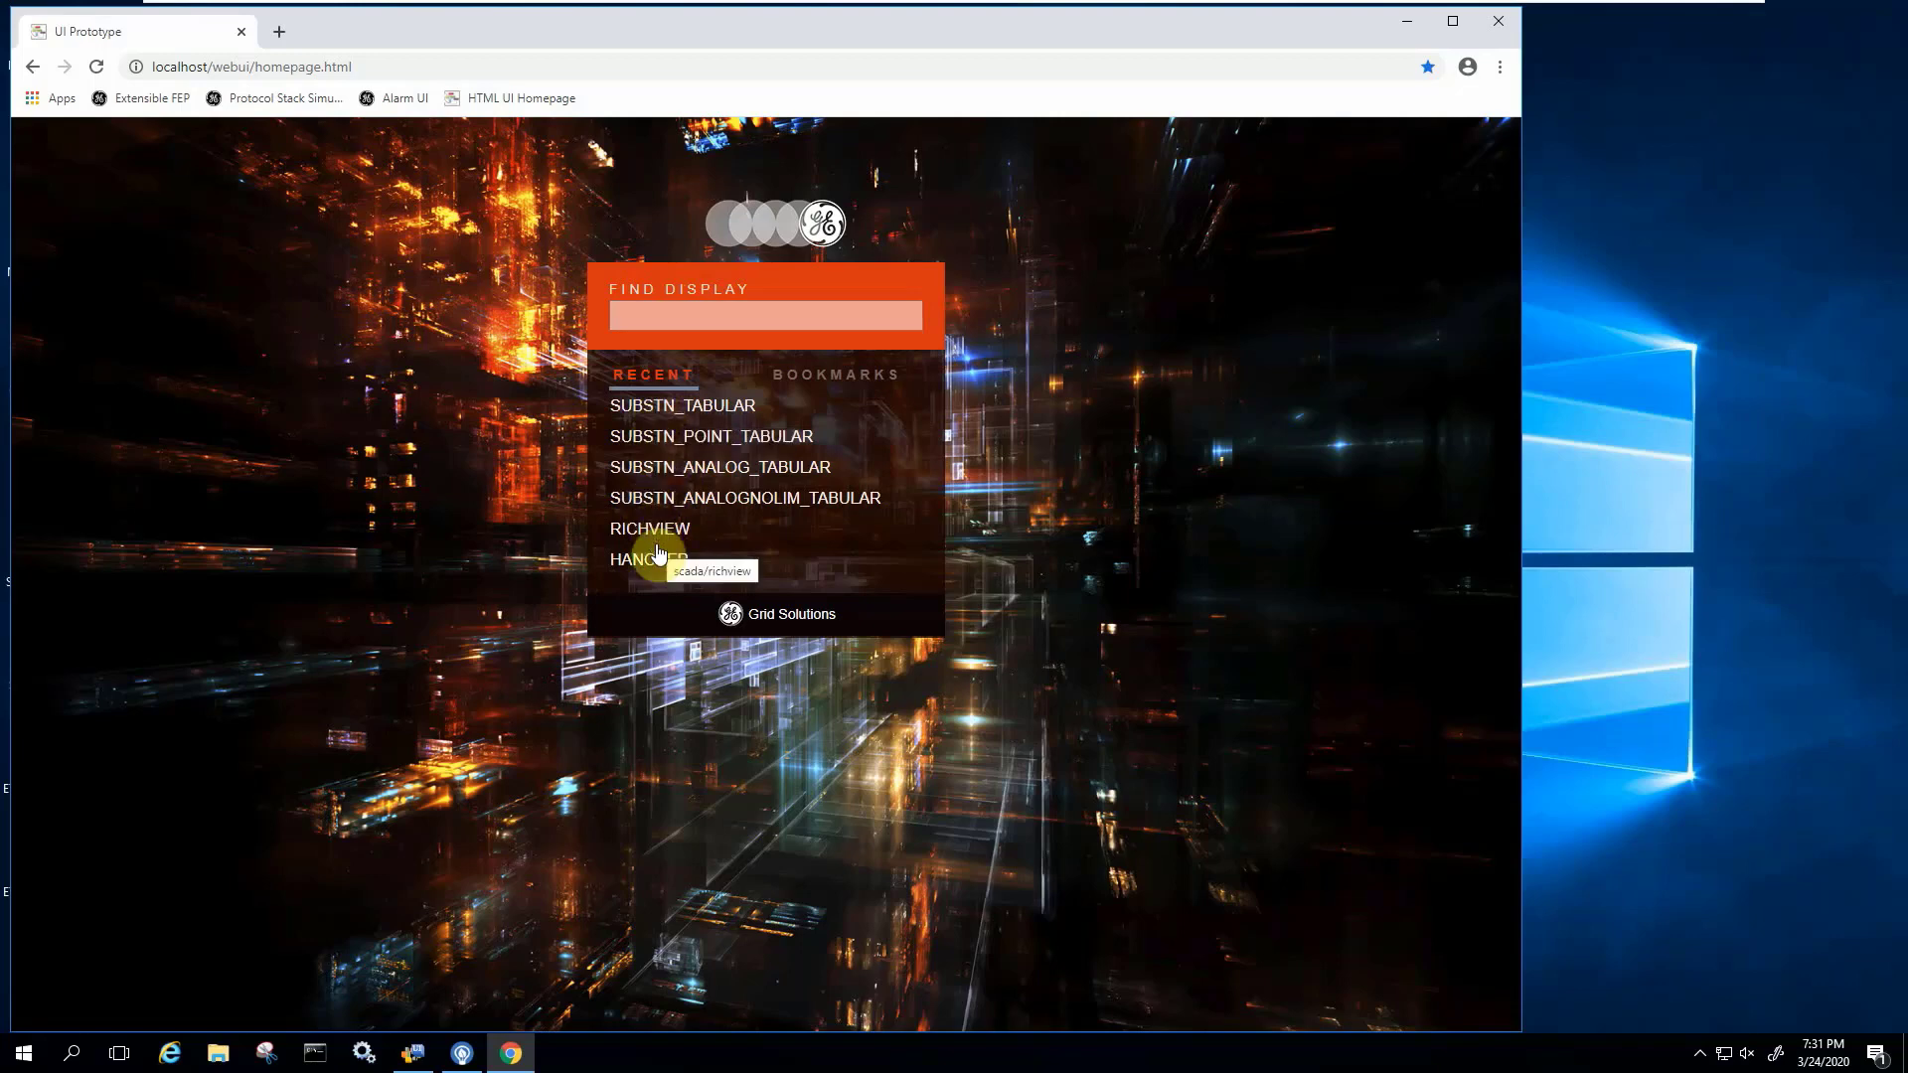
Step: Find the douglas display by searching for "dou", open its one-line and maximize the browser window
left_click(674, 318)
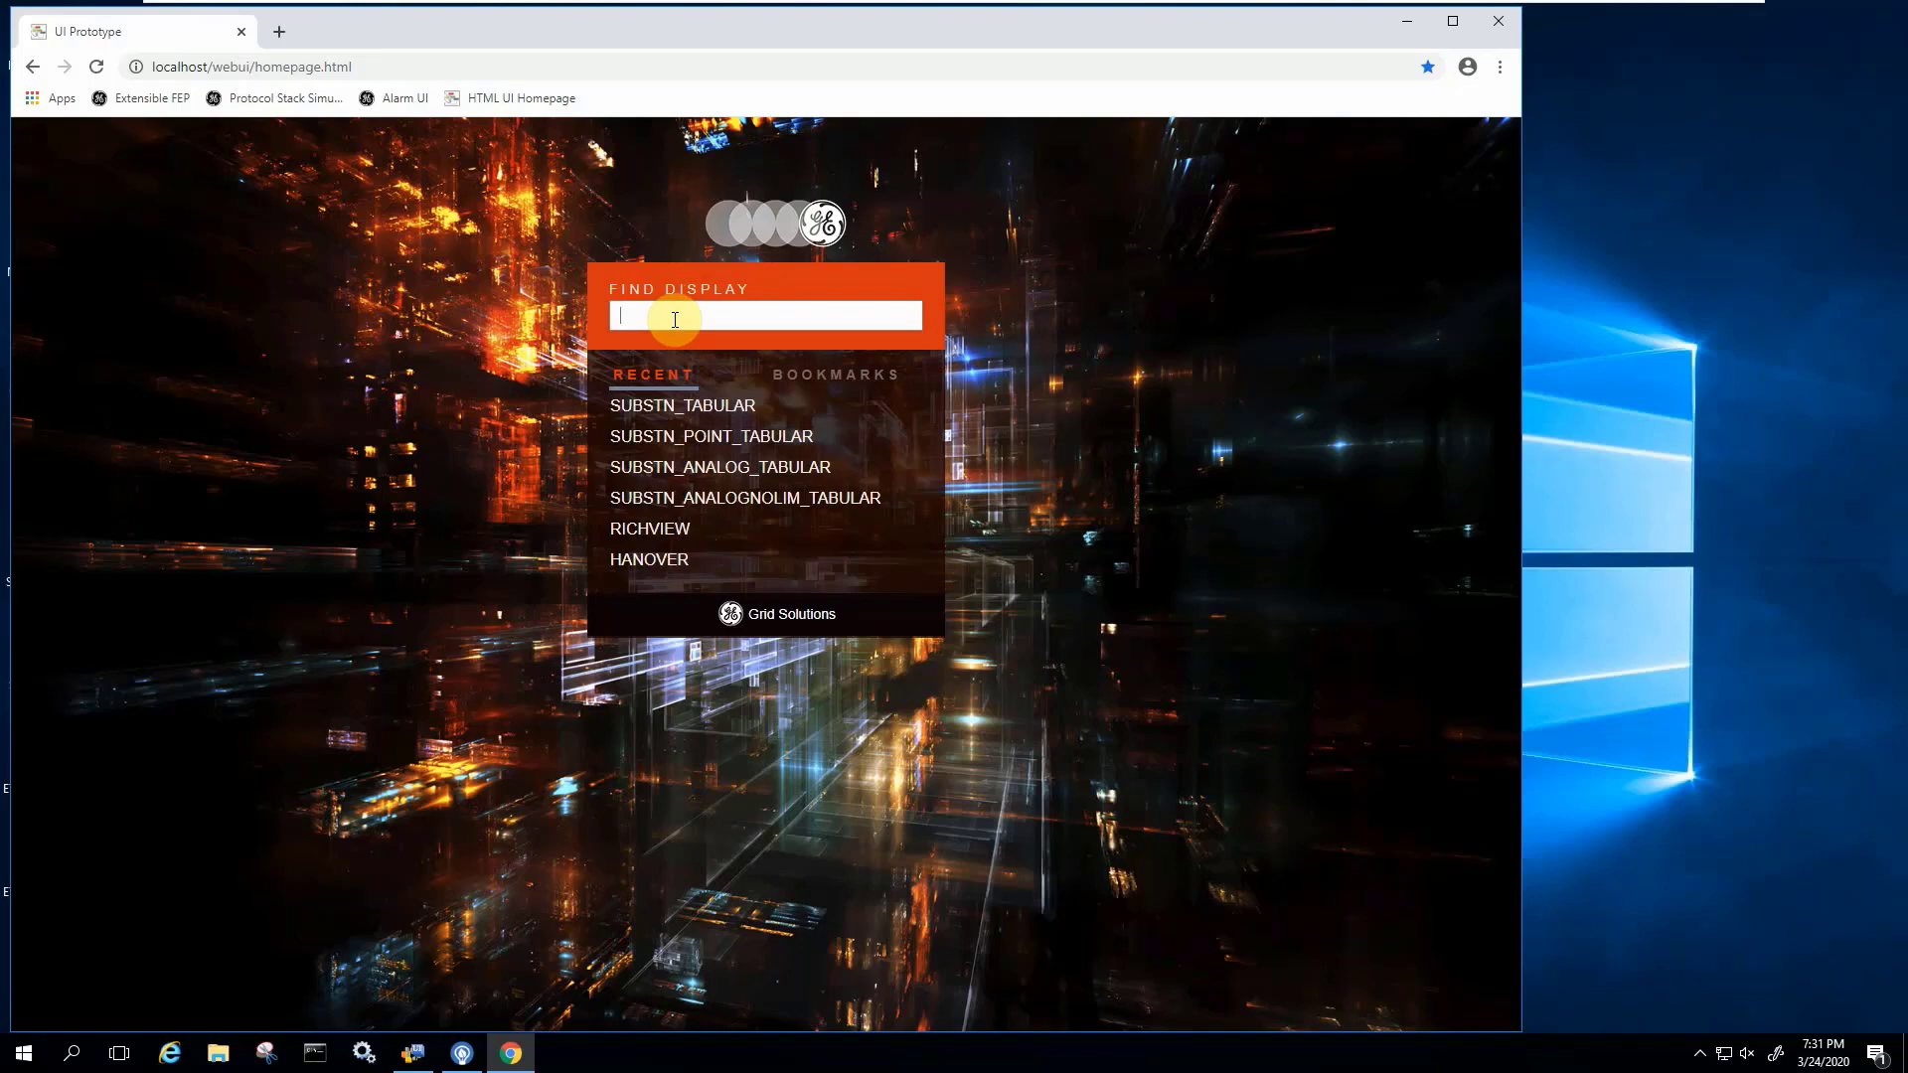
type("dou")
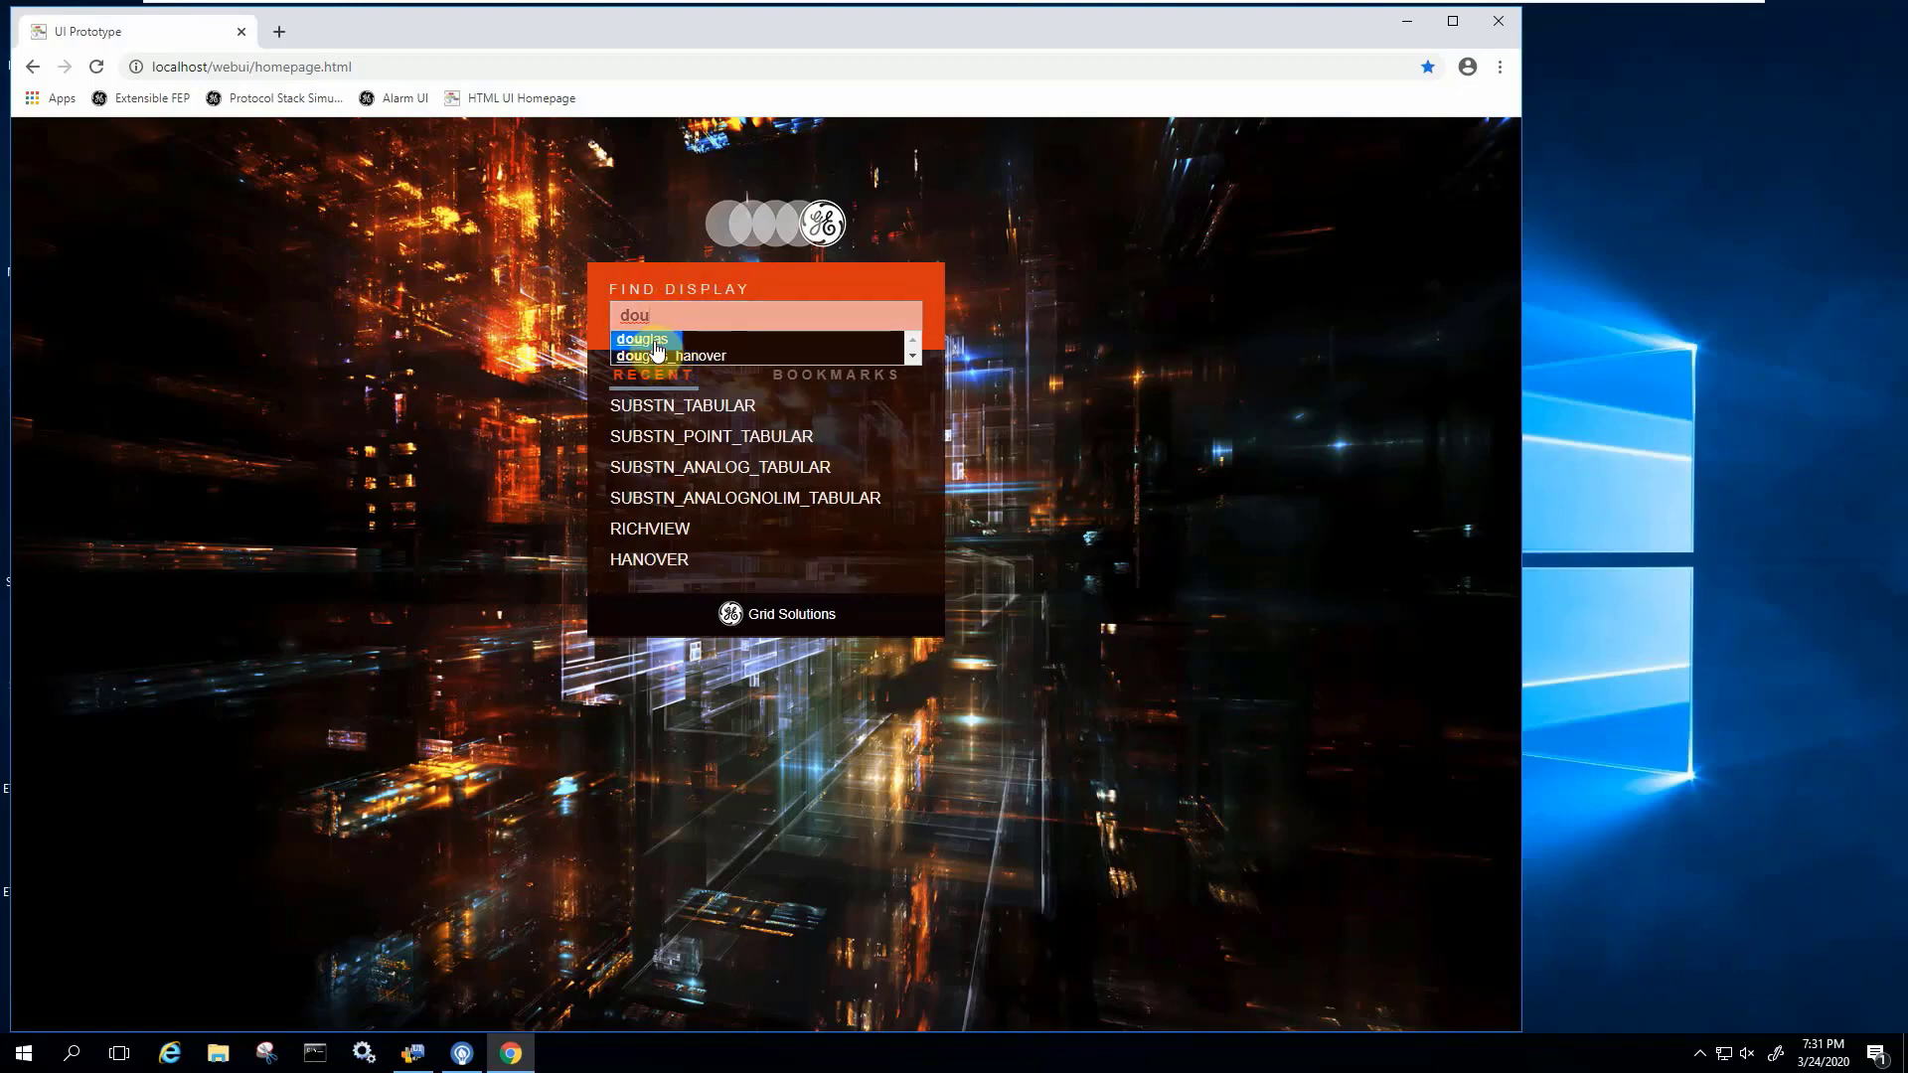
left_click(656, 341)
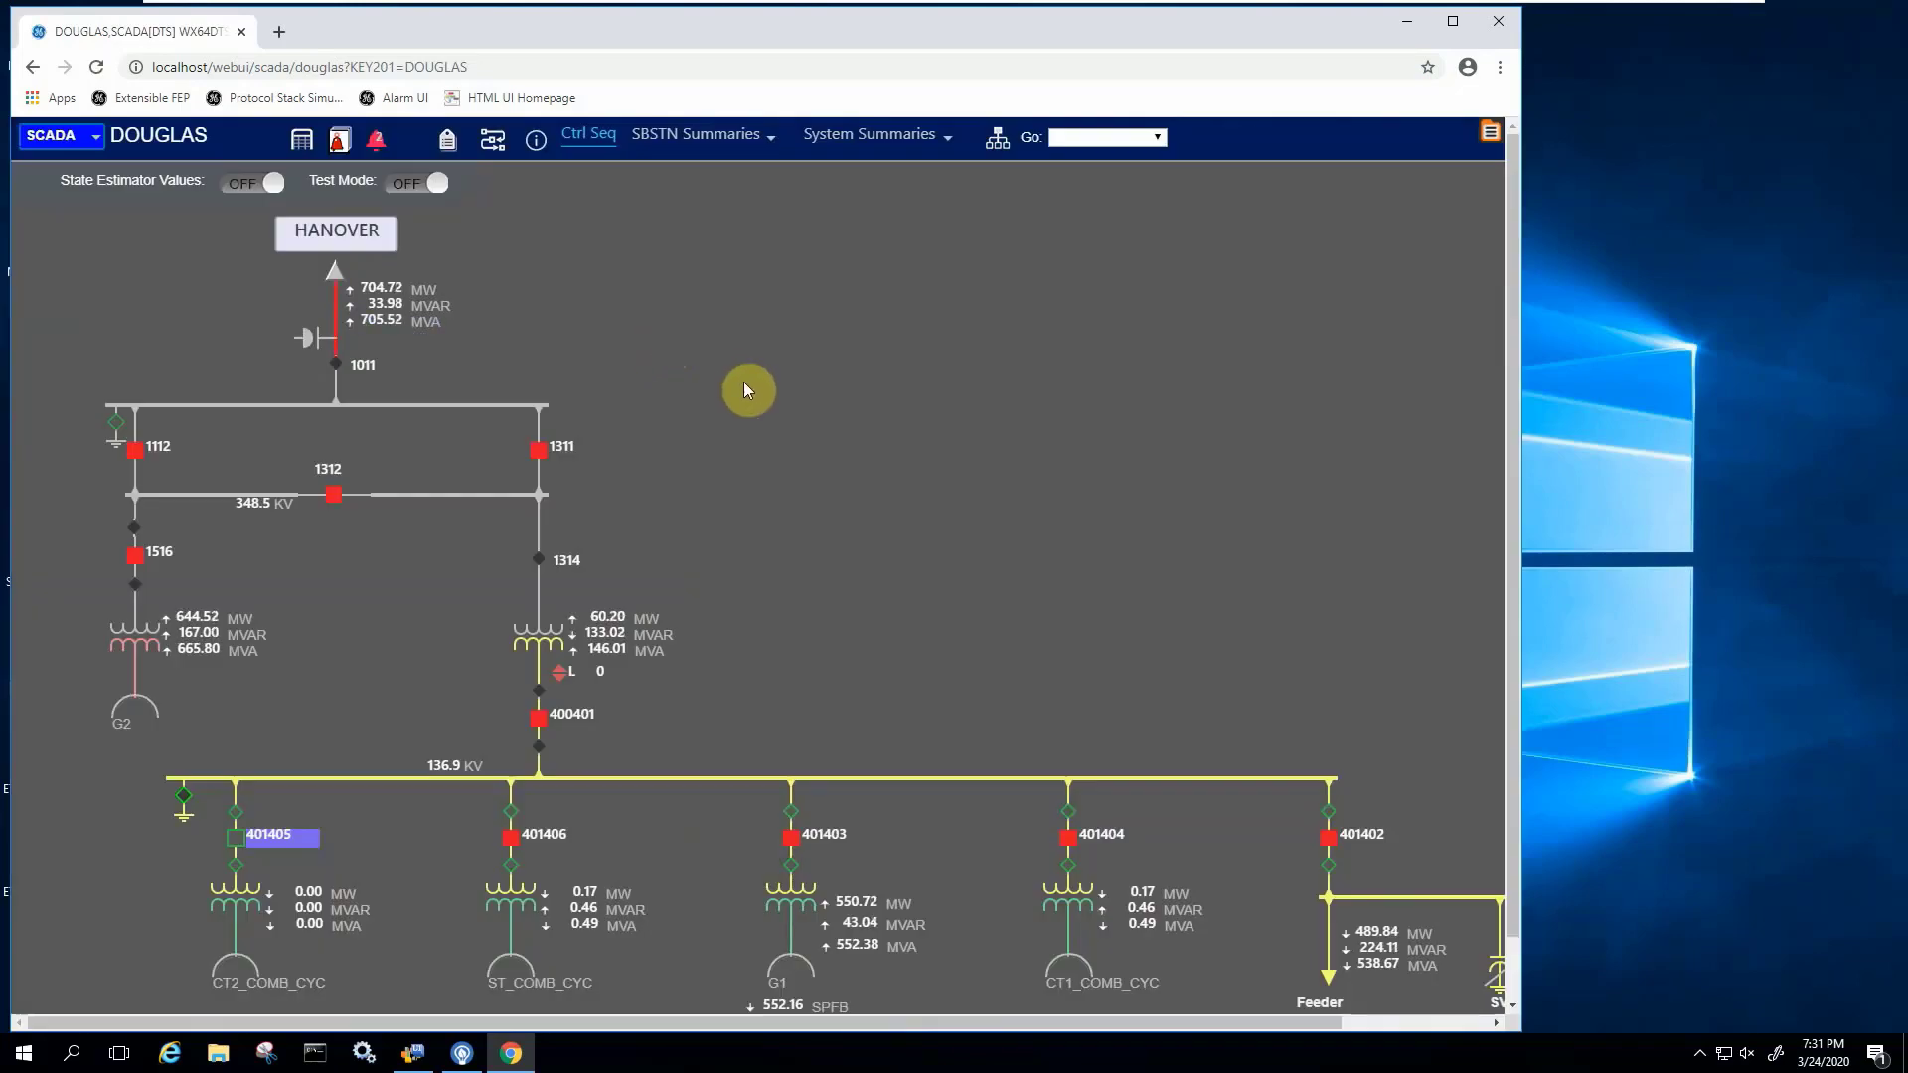
left_click(1455, 22)
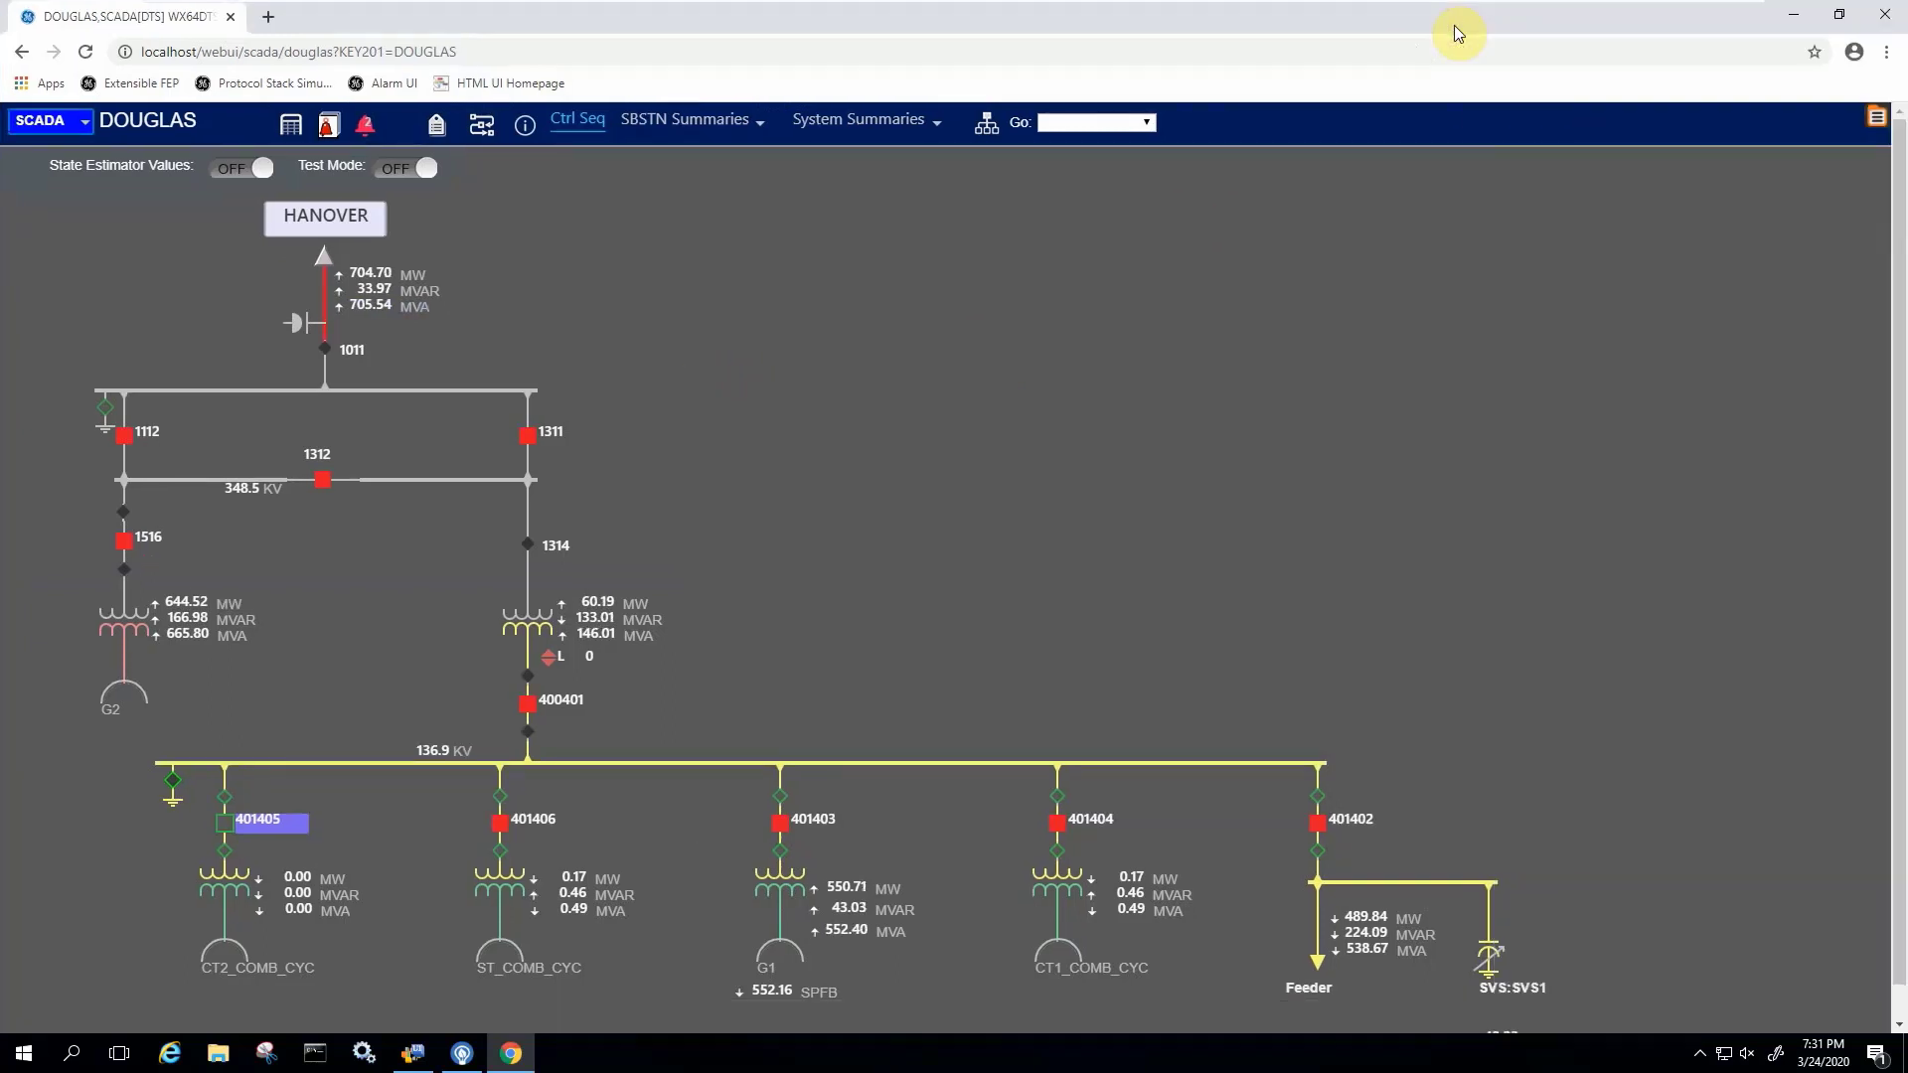
Step: Follow the substation links through HANOVER to the RICHVIEW one-line and switch its State Estimator Values on and off again
left_click(328, 222)
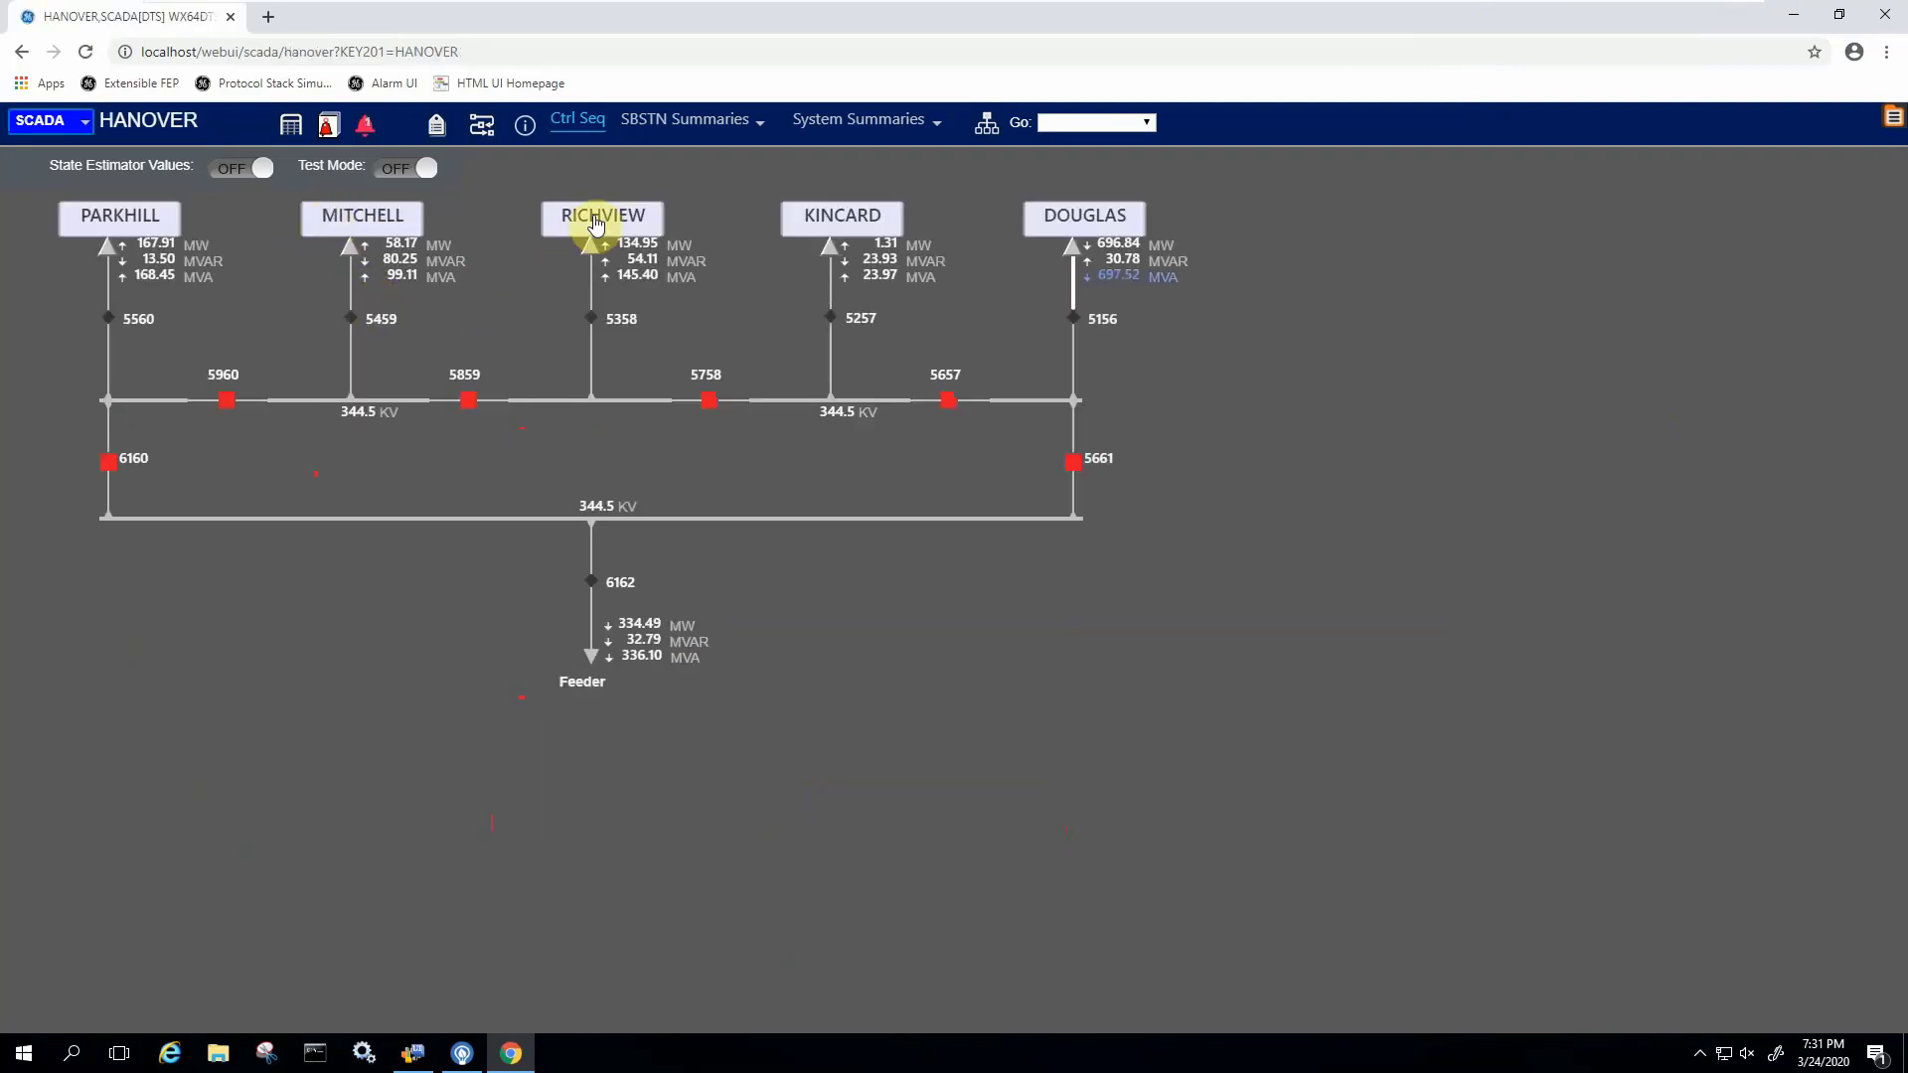
left_click(597, 221)
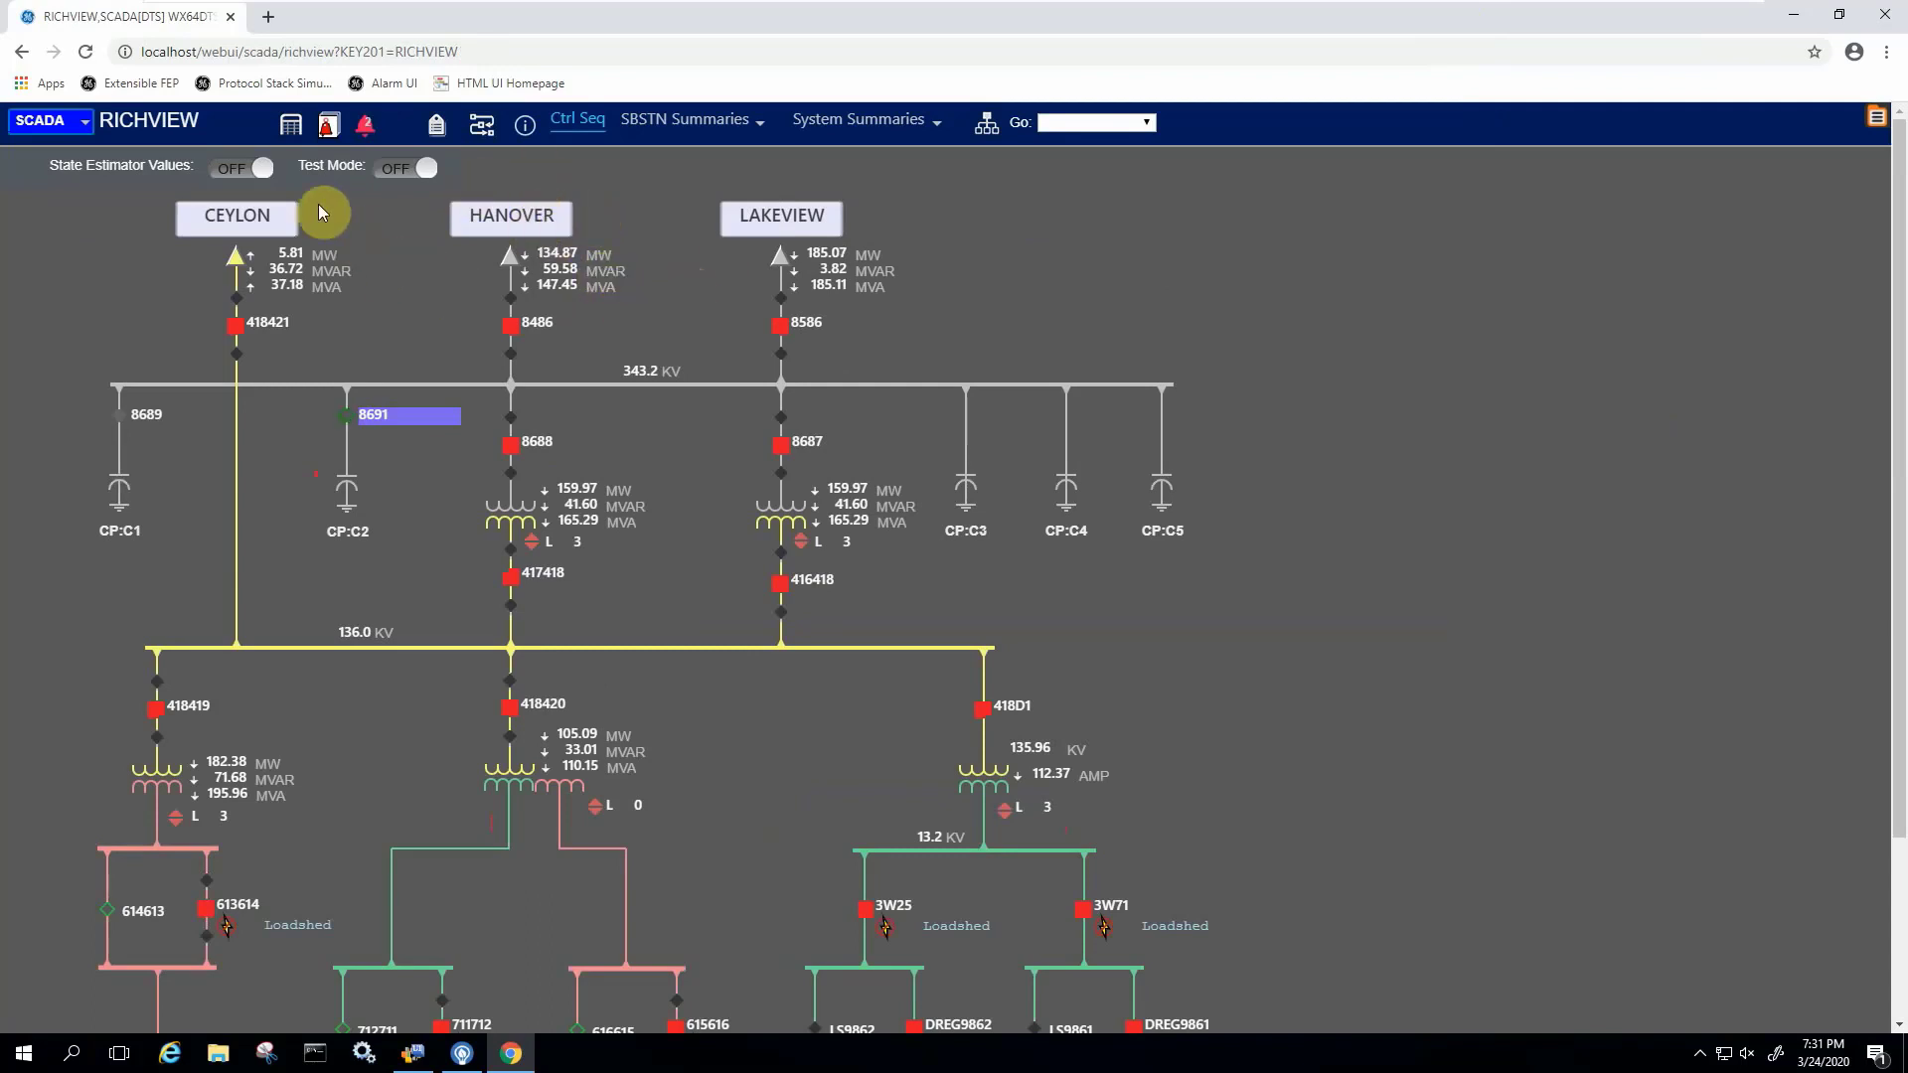
left_click(235, 175)
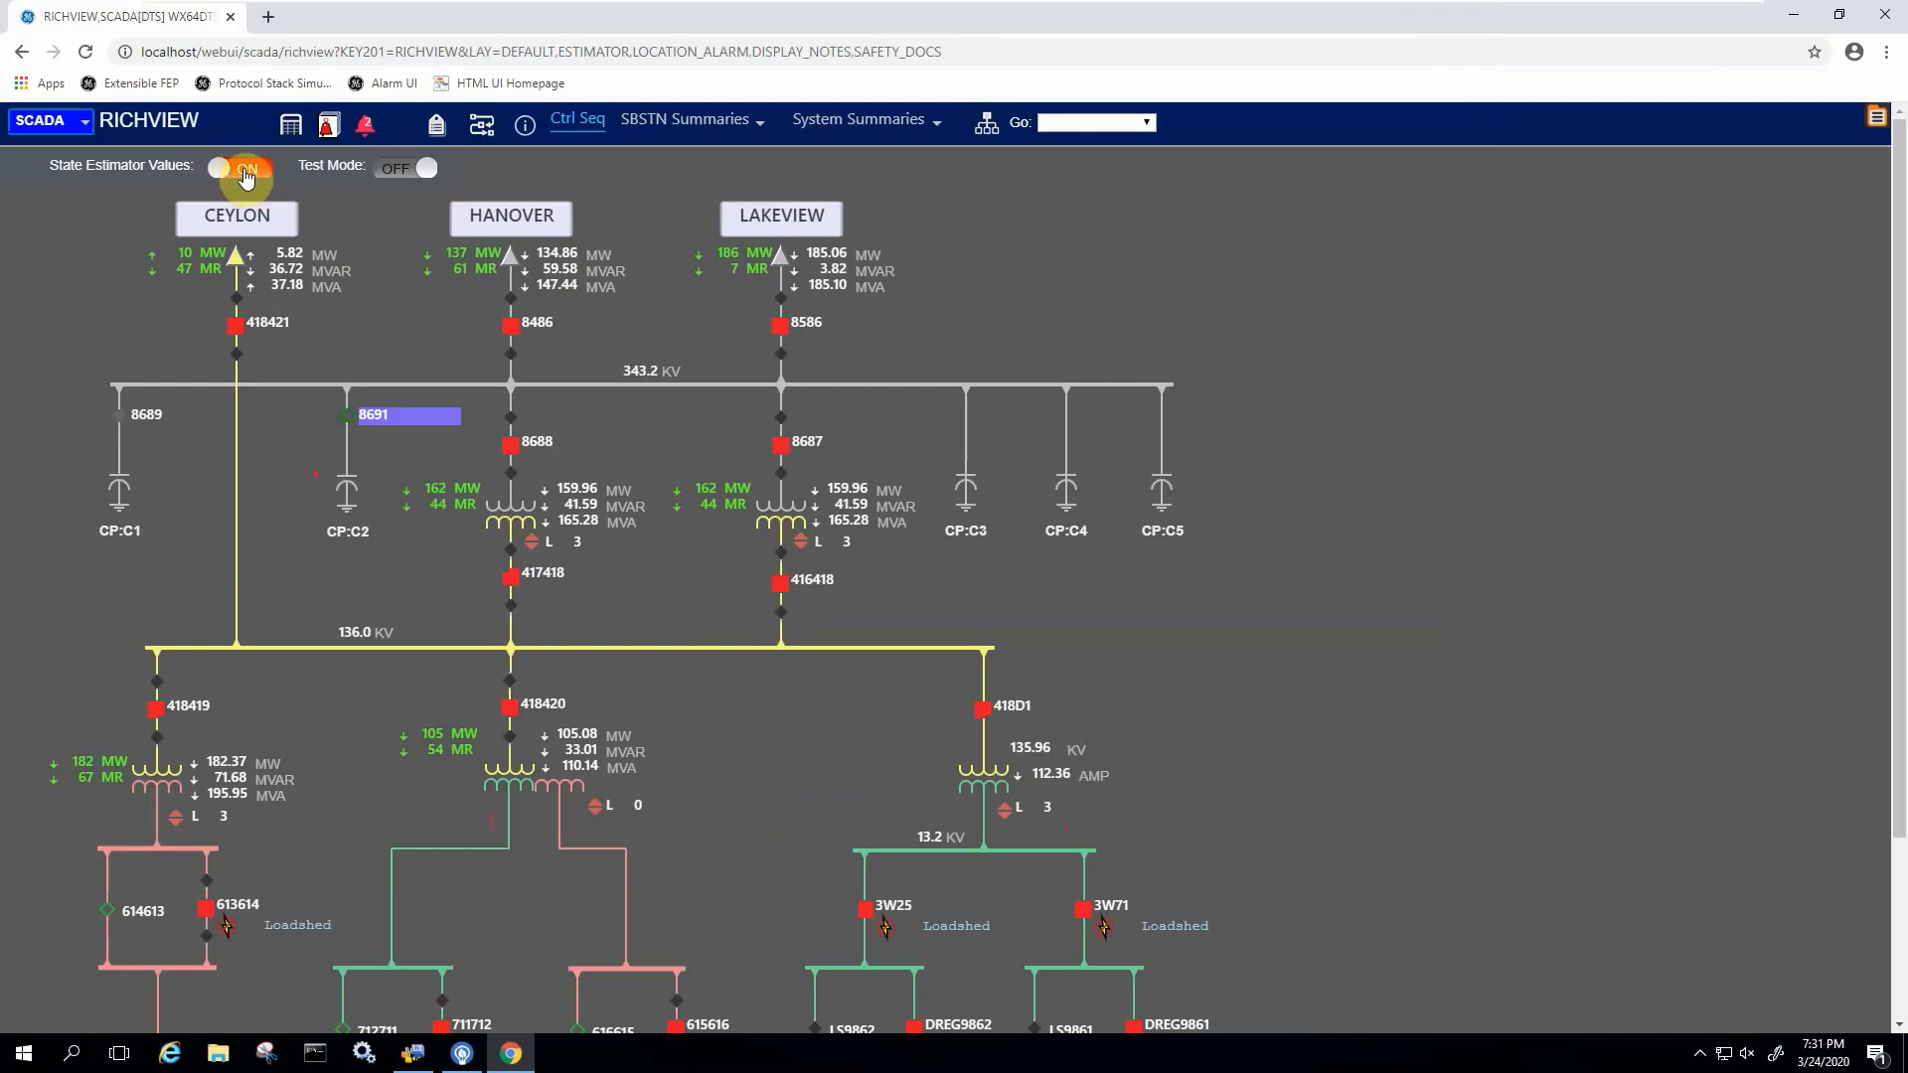
left_click(246, 177)
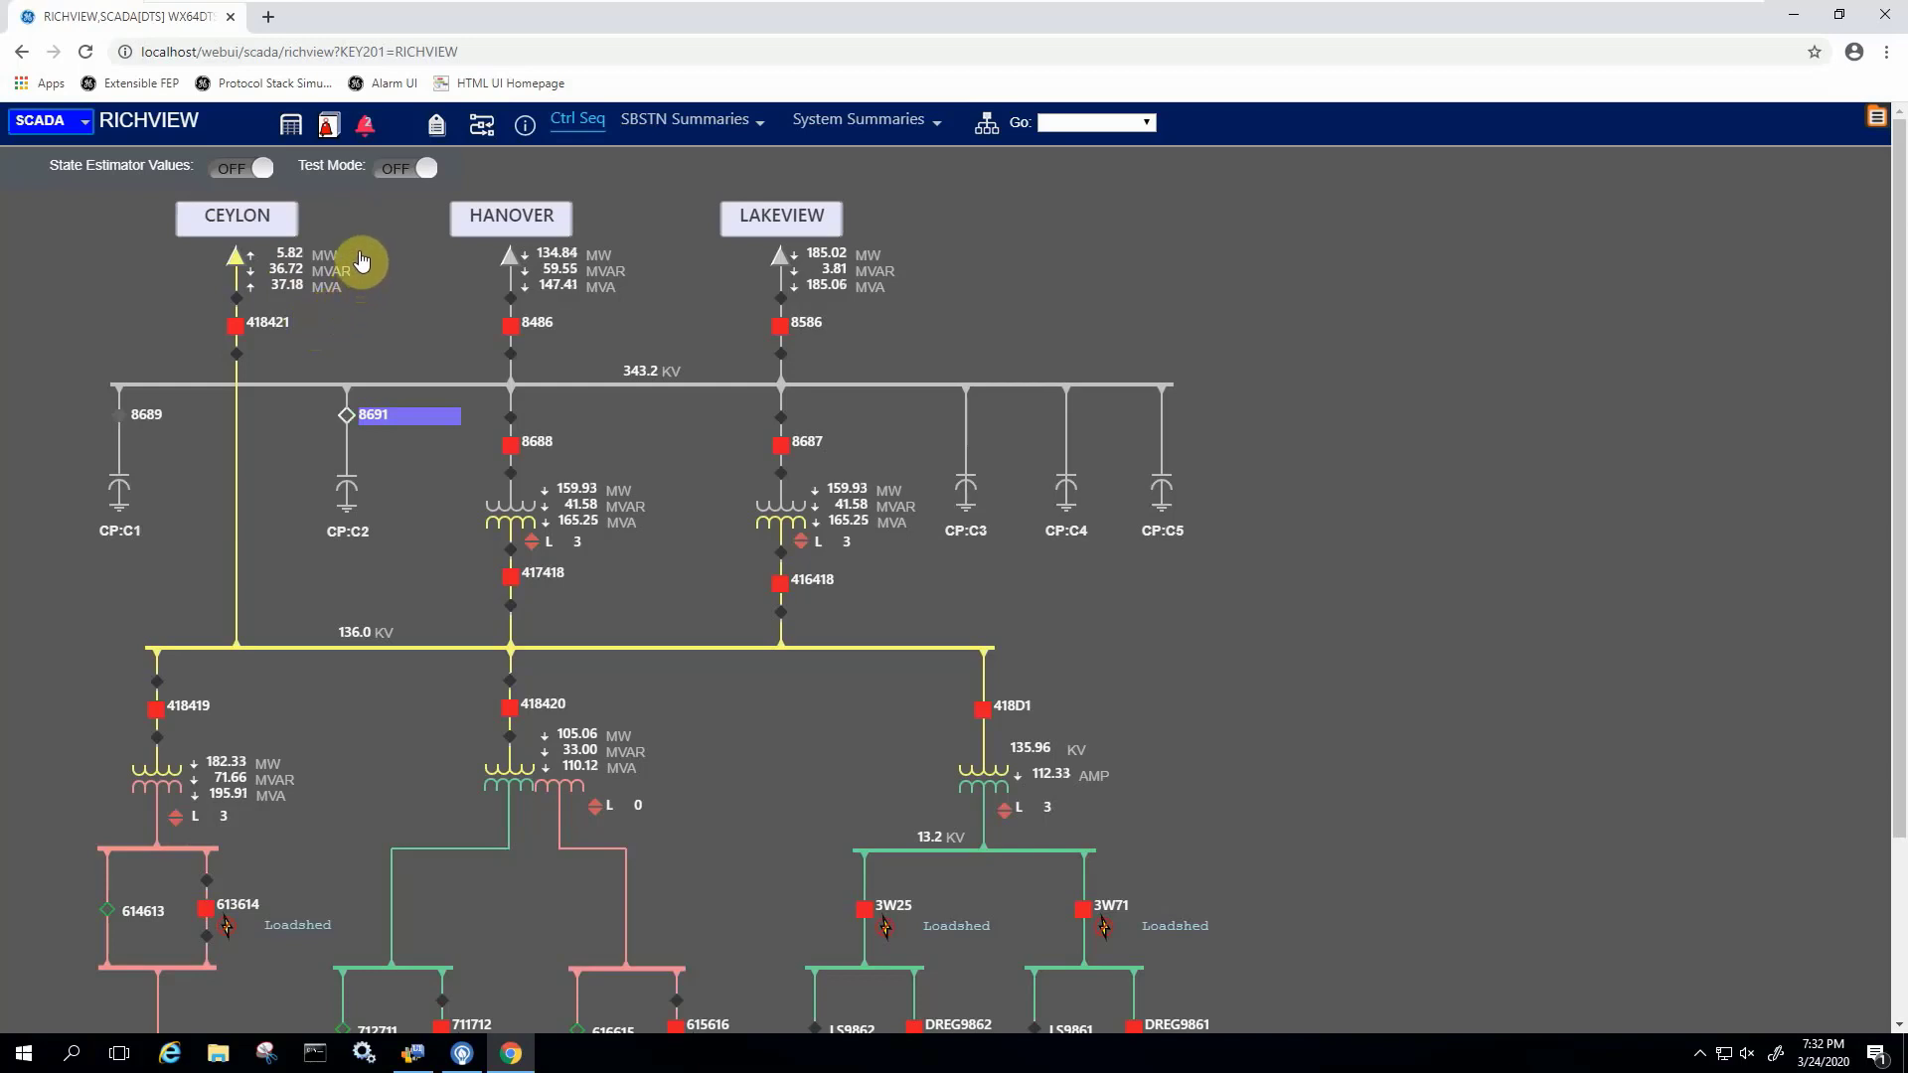
Step: Open the RICHVIEW substation tabular, look through its Analogs, Analogs w limits and Points lists, and return to the All list
left_click(291, 129)
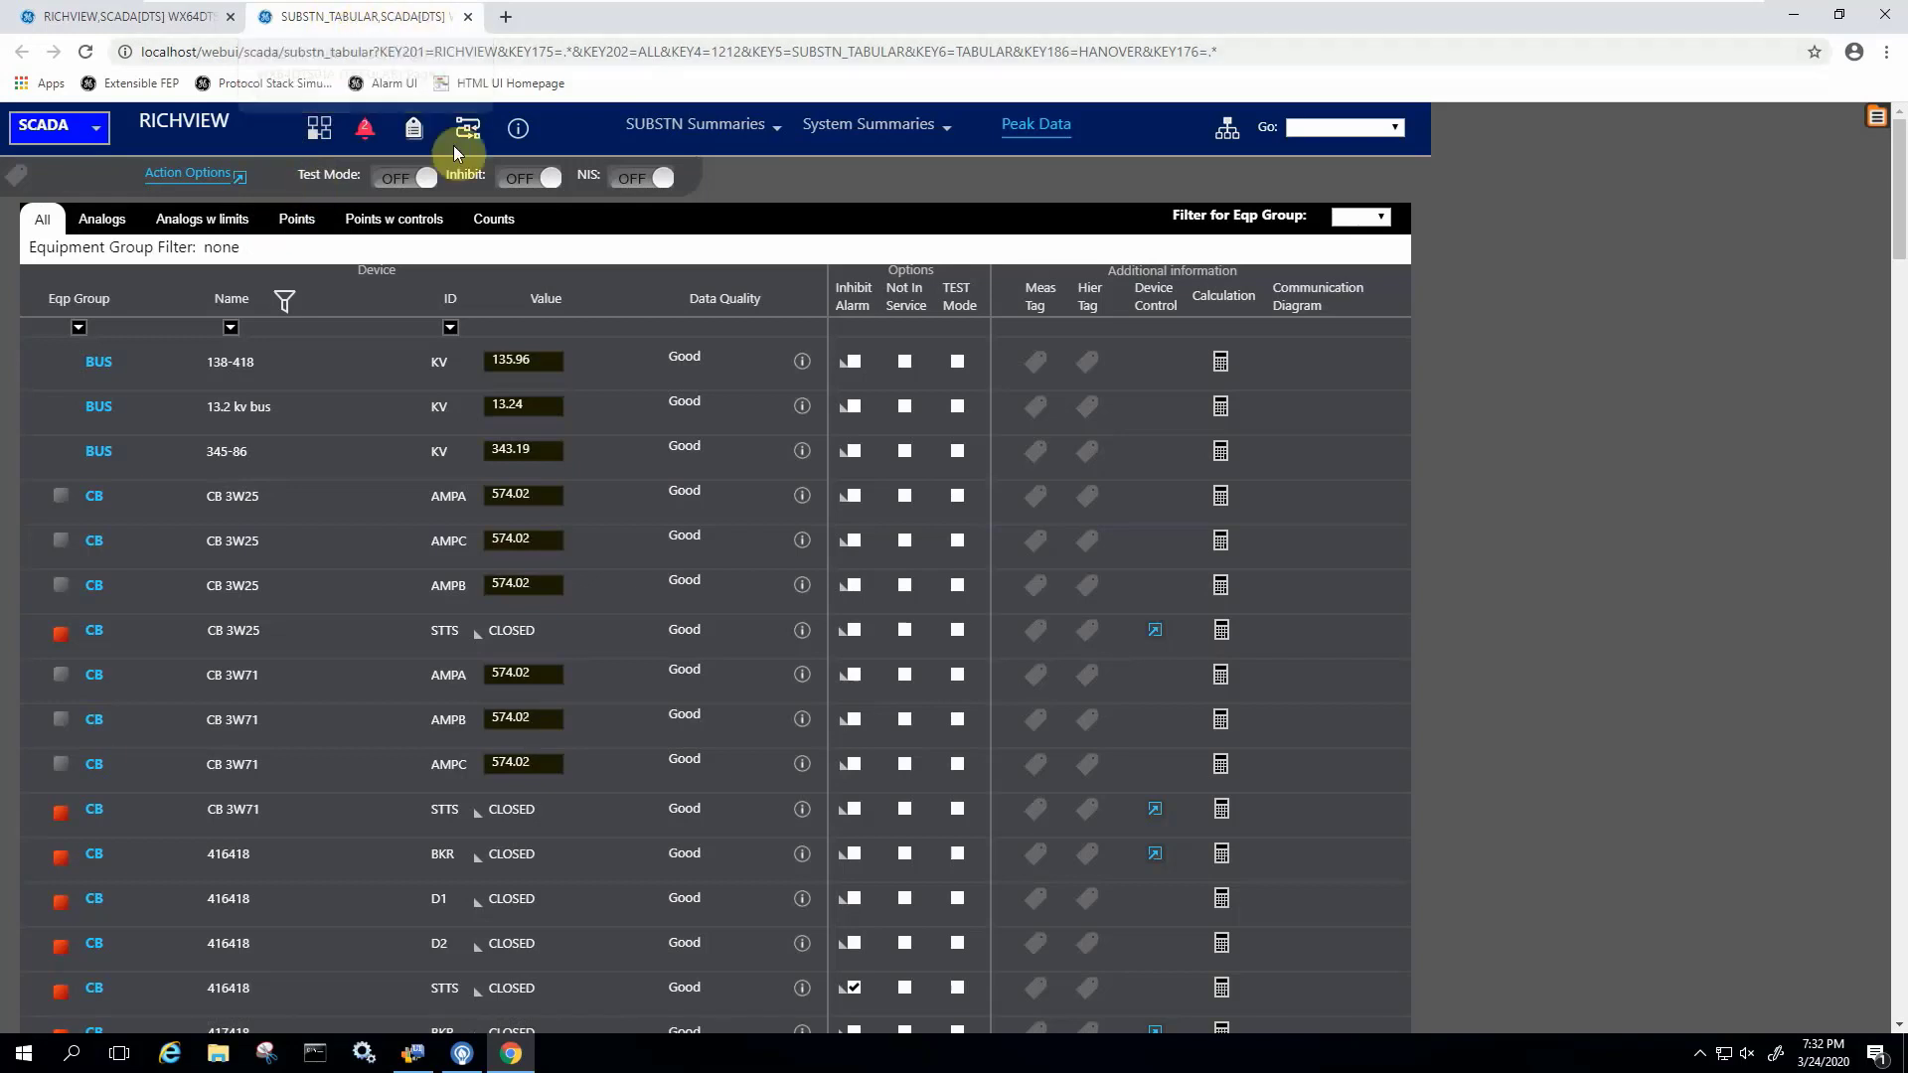
left_click_drag(1900, 173, 1874, 123)
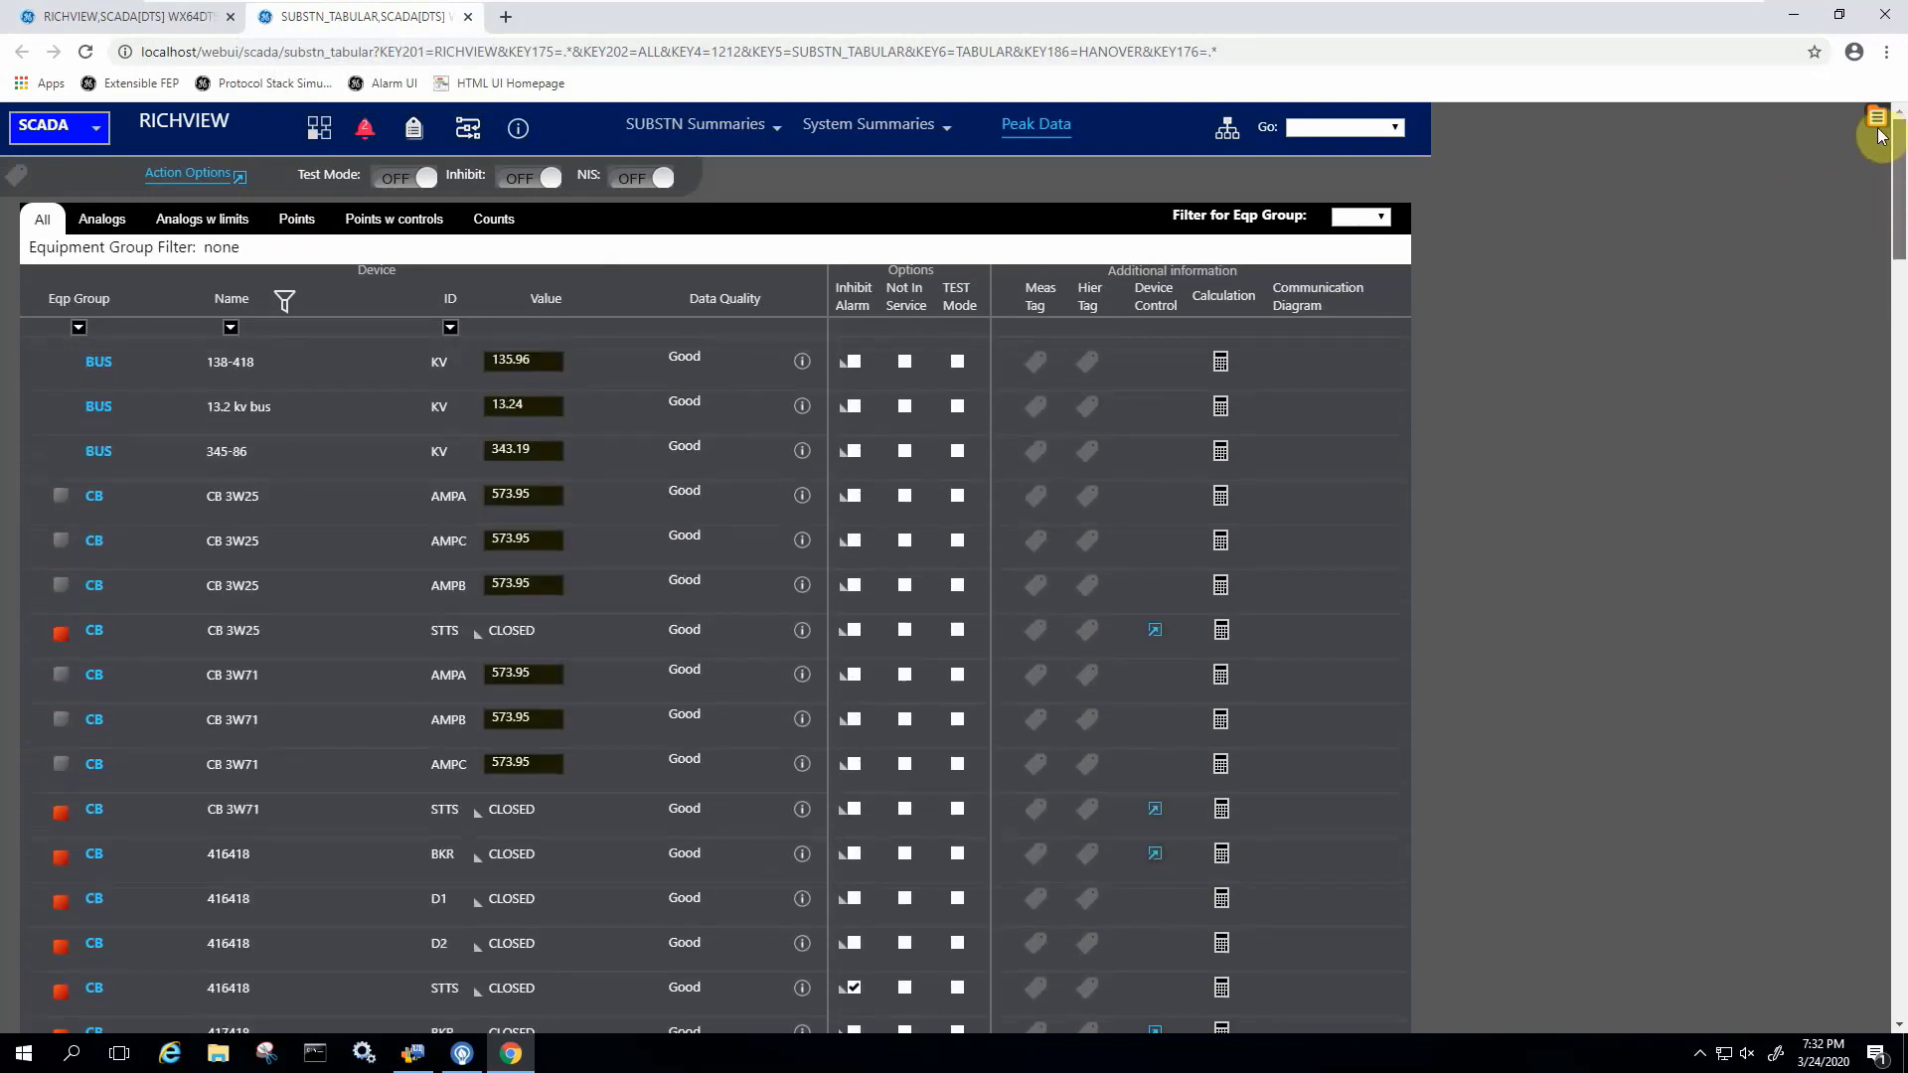
left_click(104, 219)
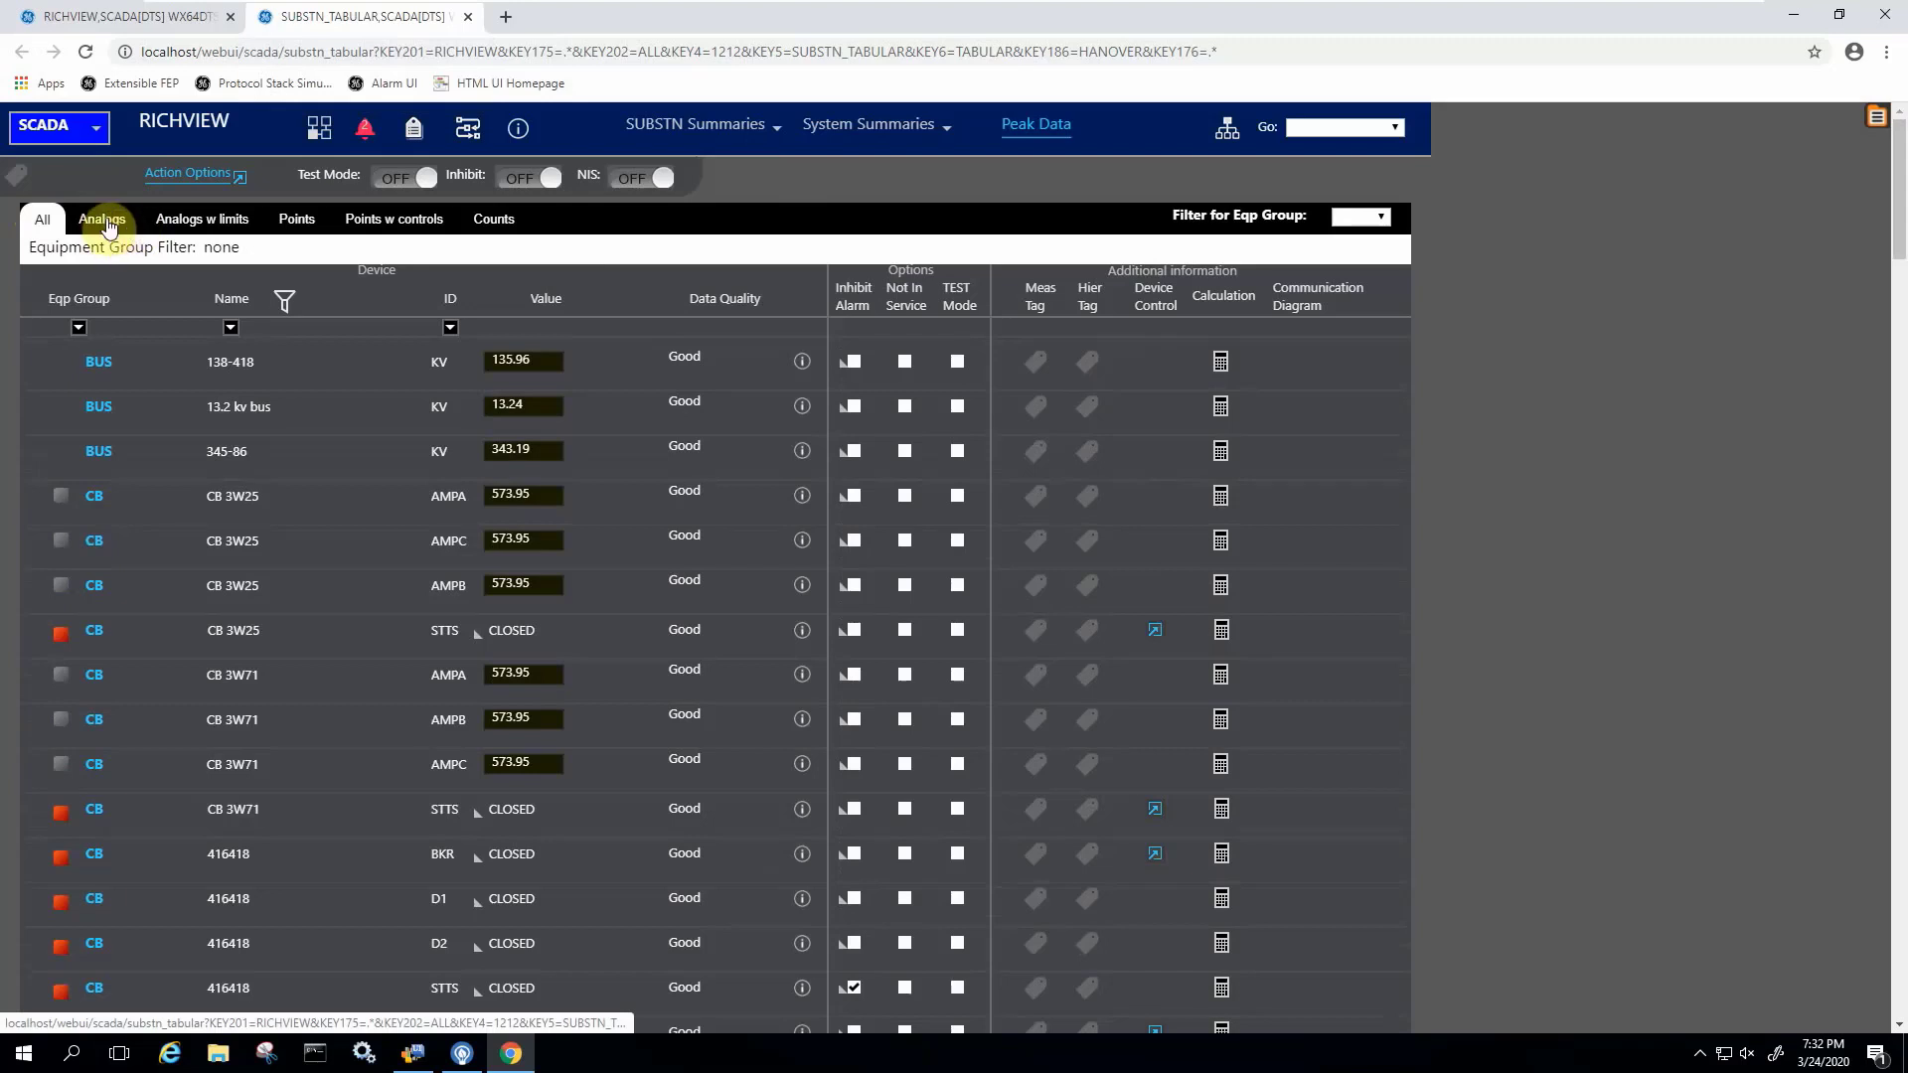
left_click(194, 224)
left_click(304, 225)
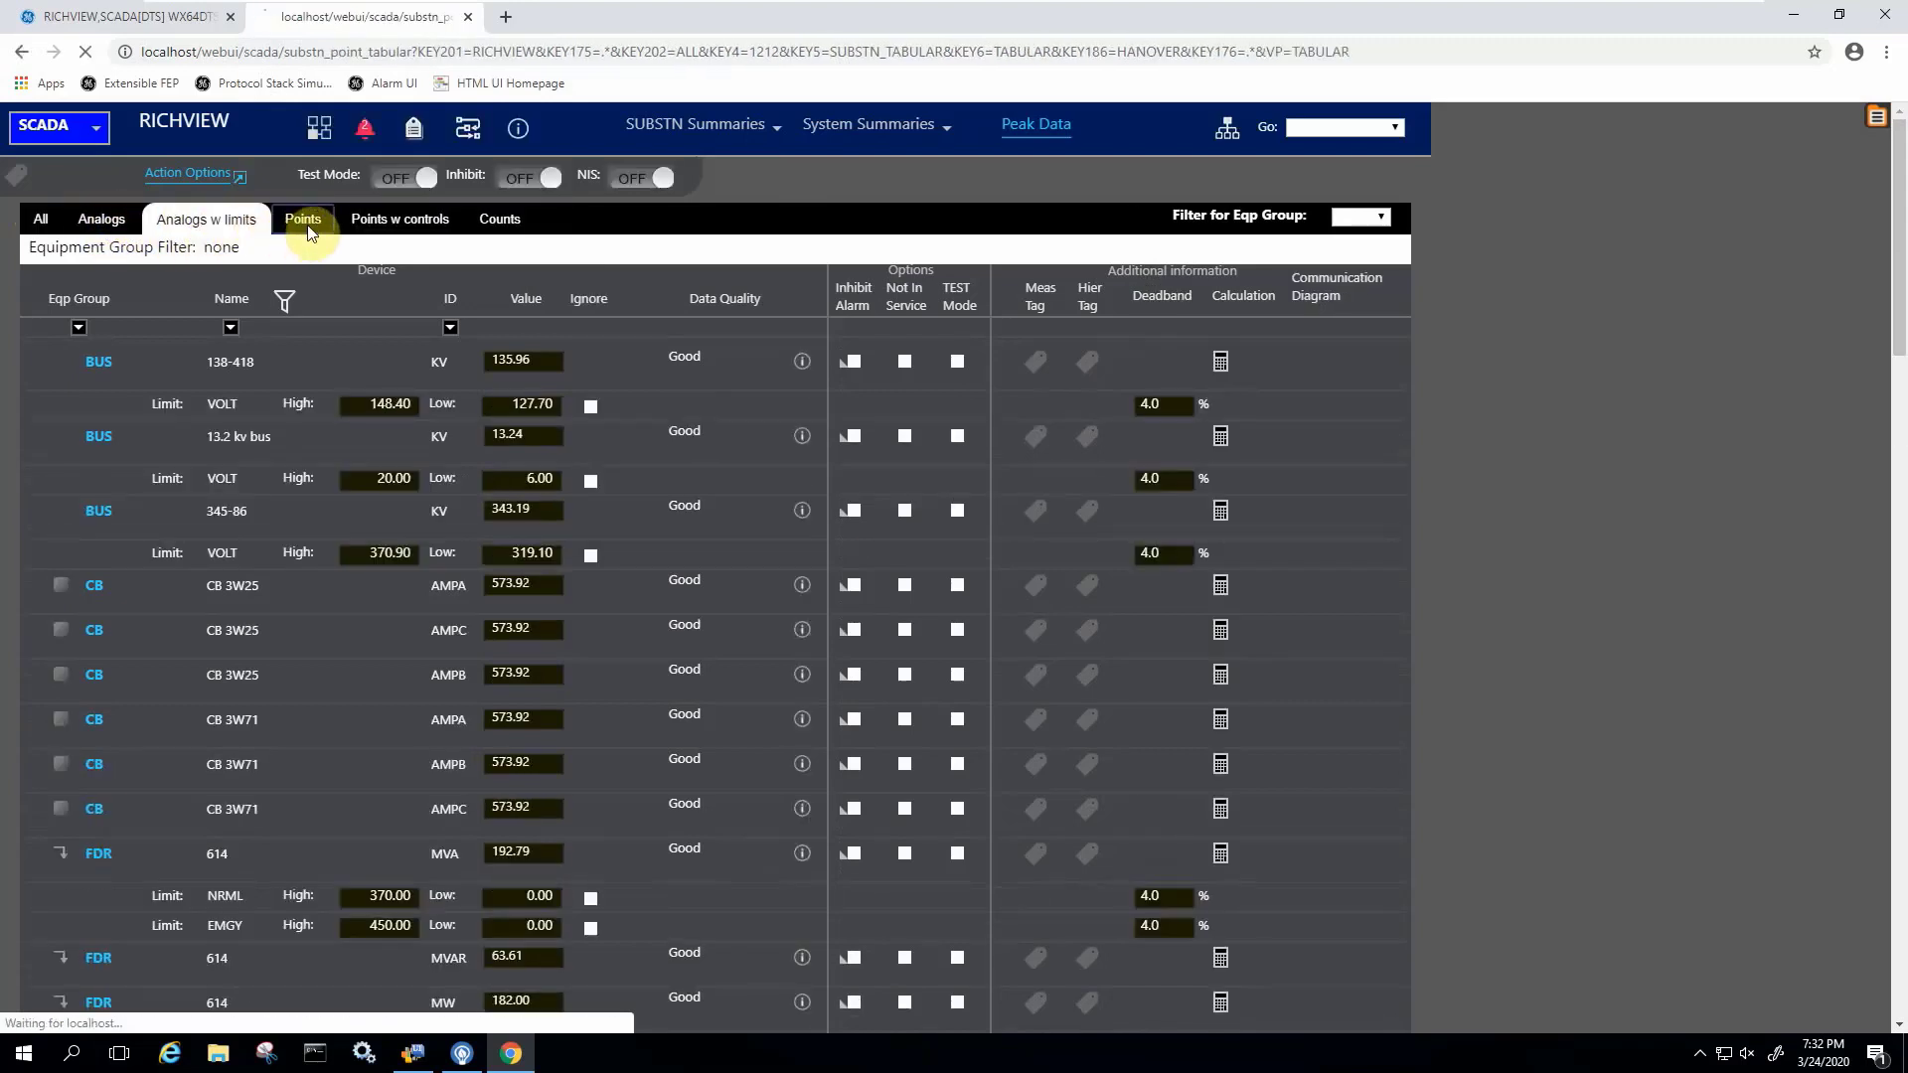
left_click(43, 231)
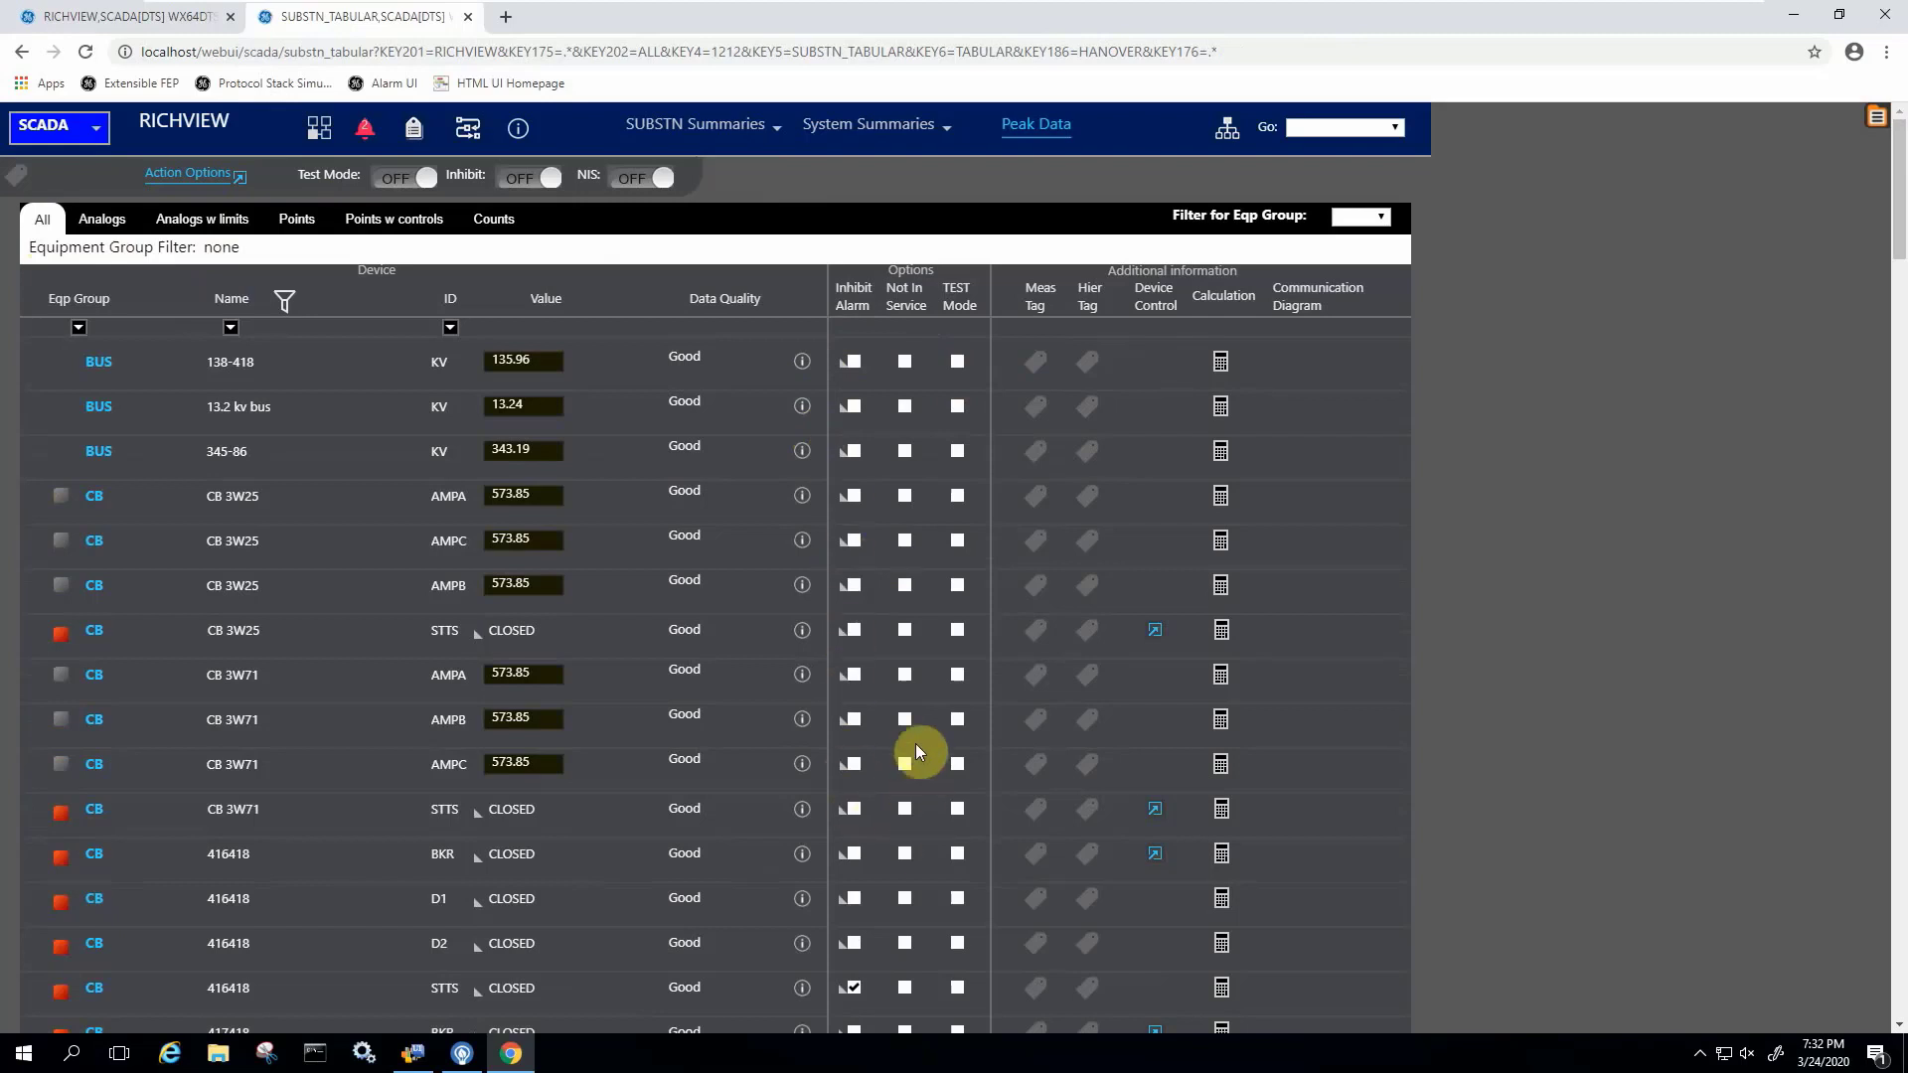
Step: Try to set the 138-418 bus KV measurement to Not In Service and dismiss the resulting message
left_click(904, 372)
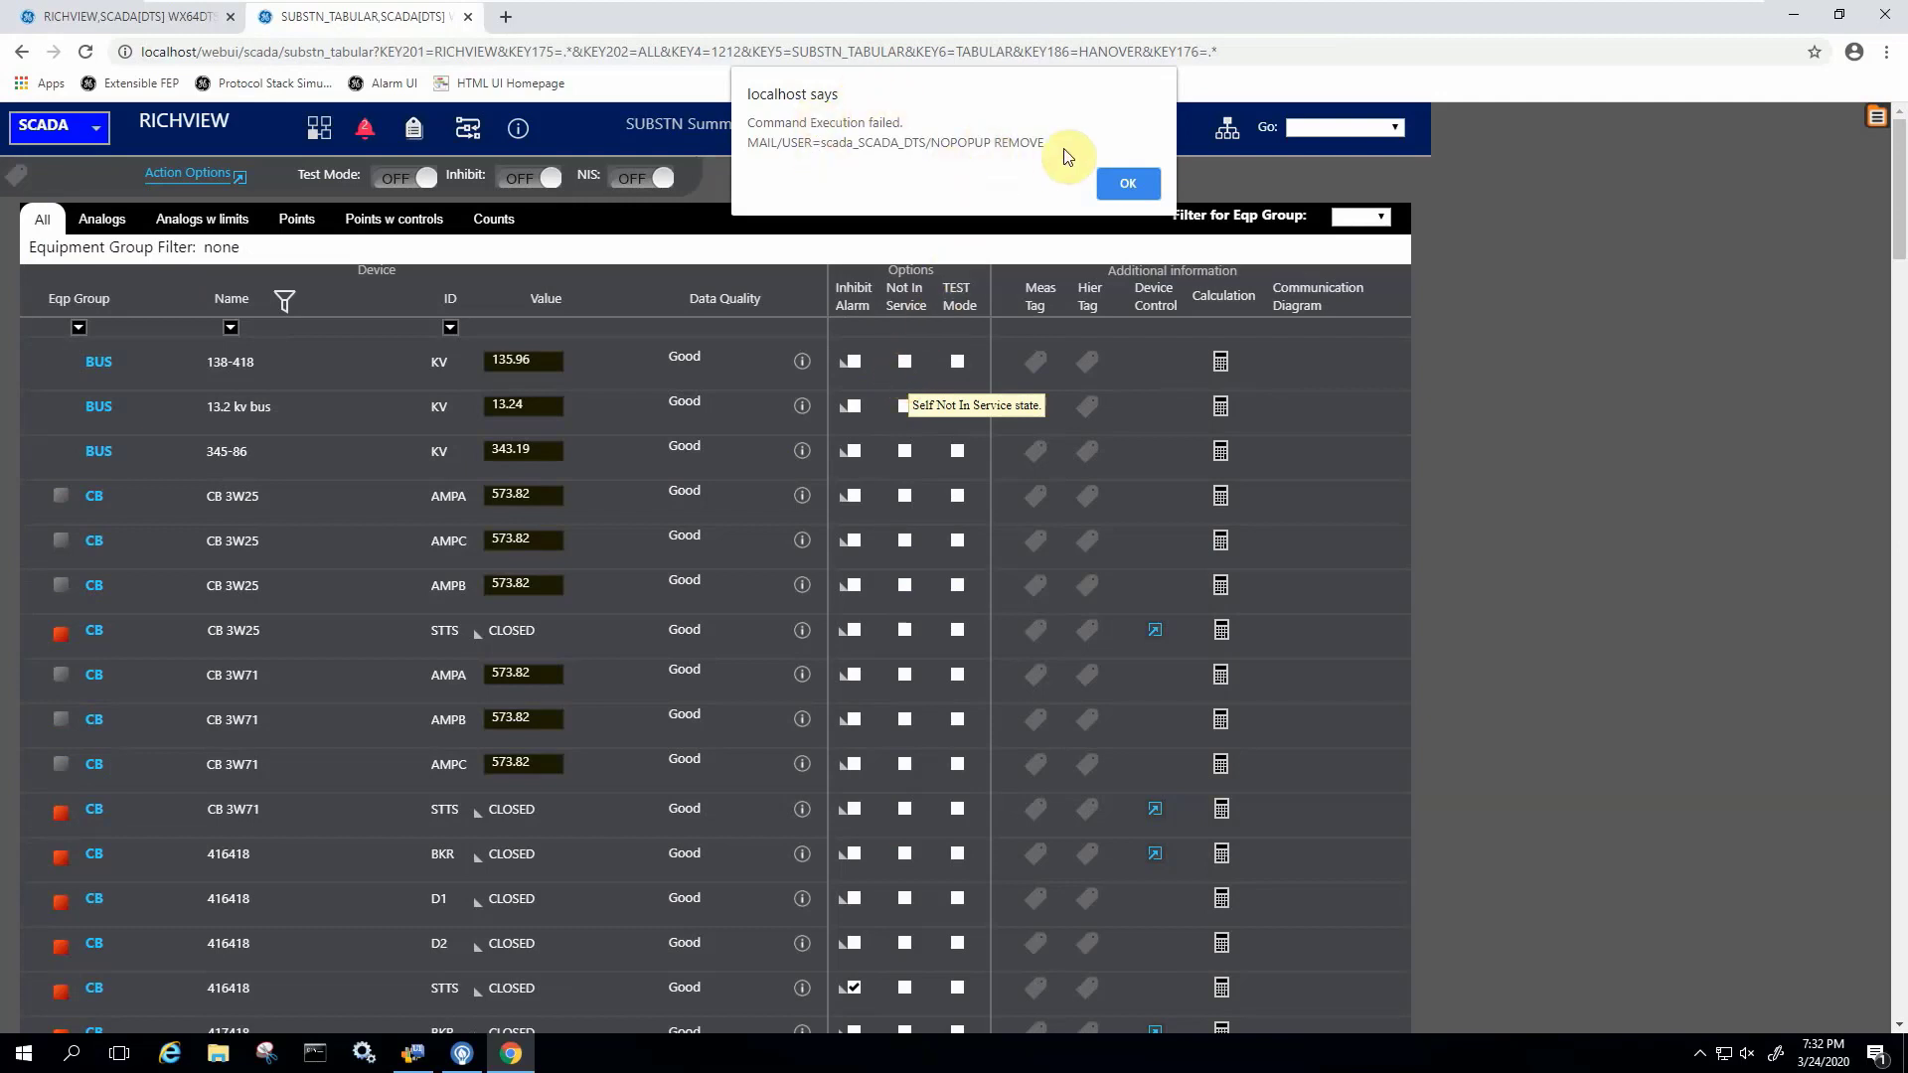
left_click(1143, 184)
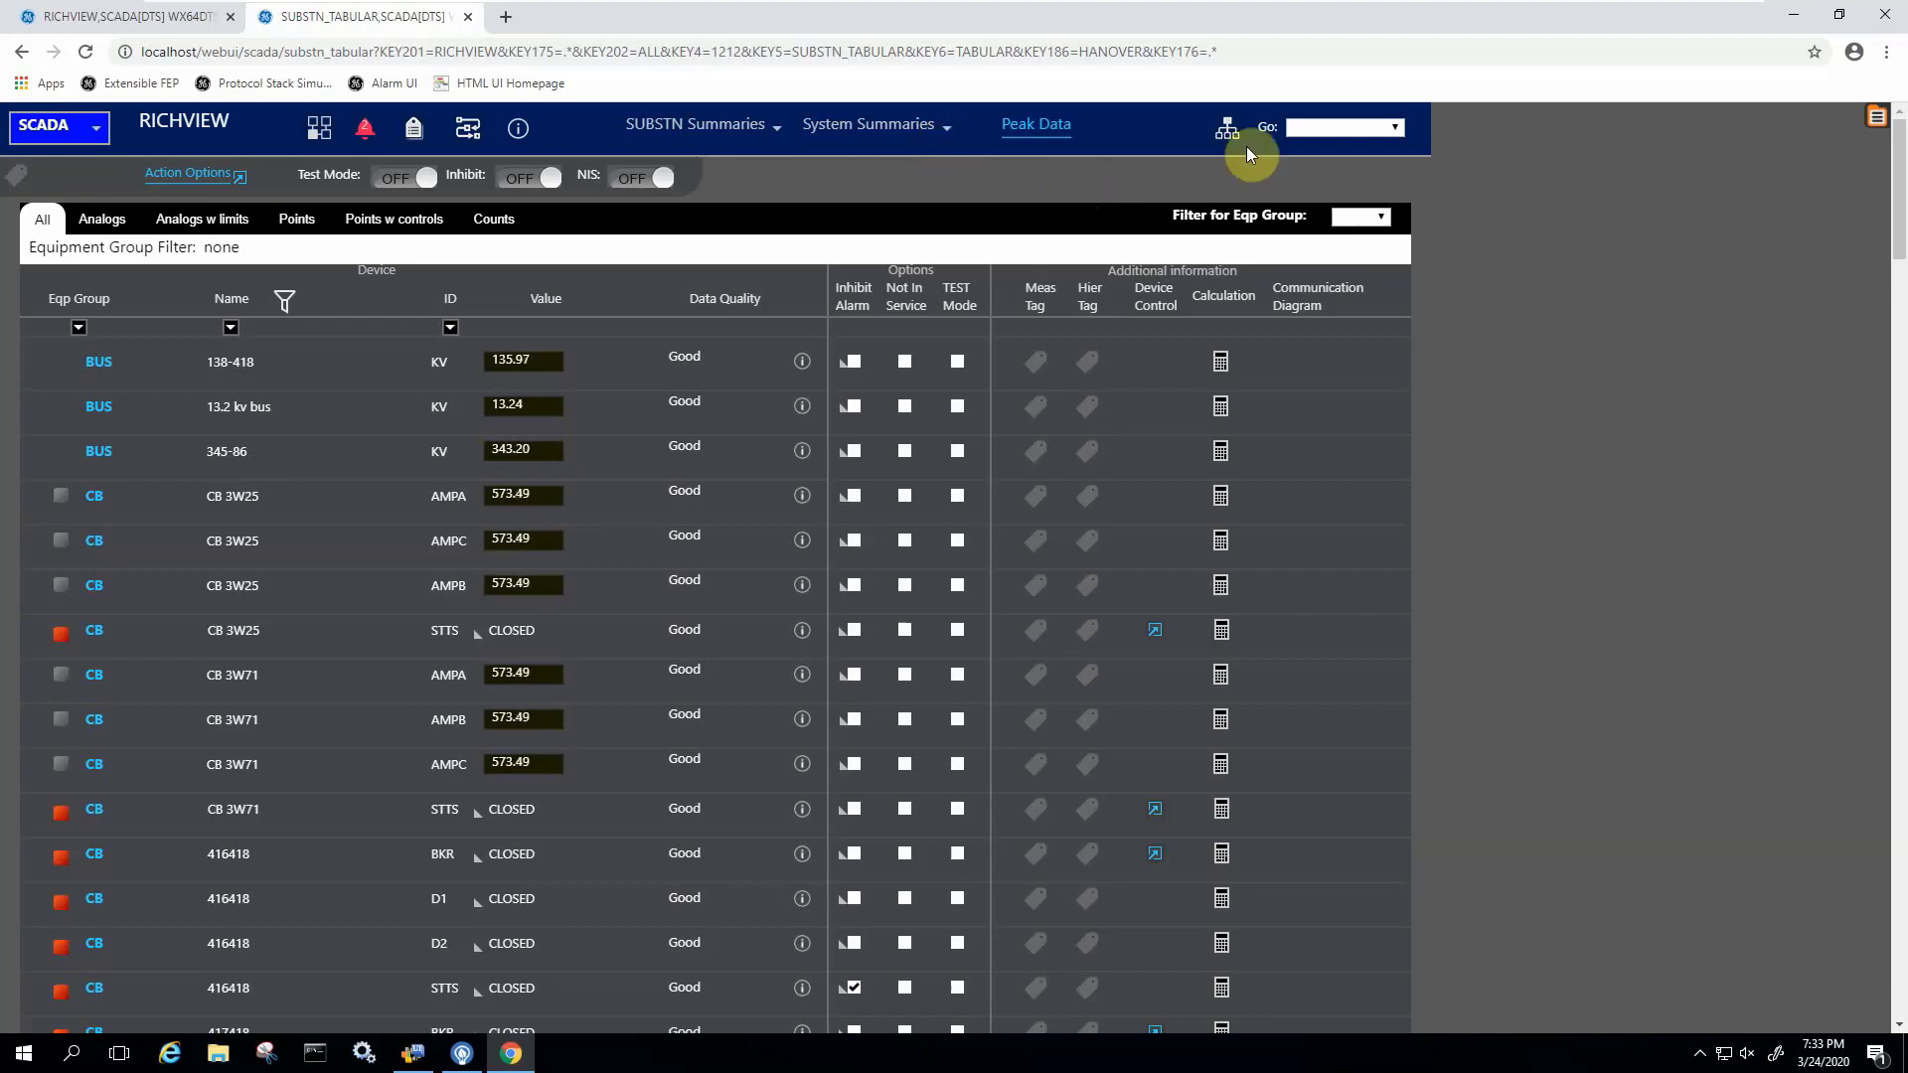
Step: Look at the list of substations available to go to, and open the system-wide Exception Summary
left_click(1396, 129)
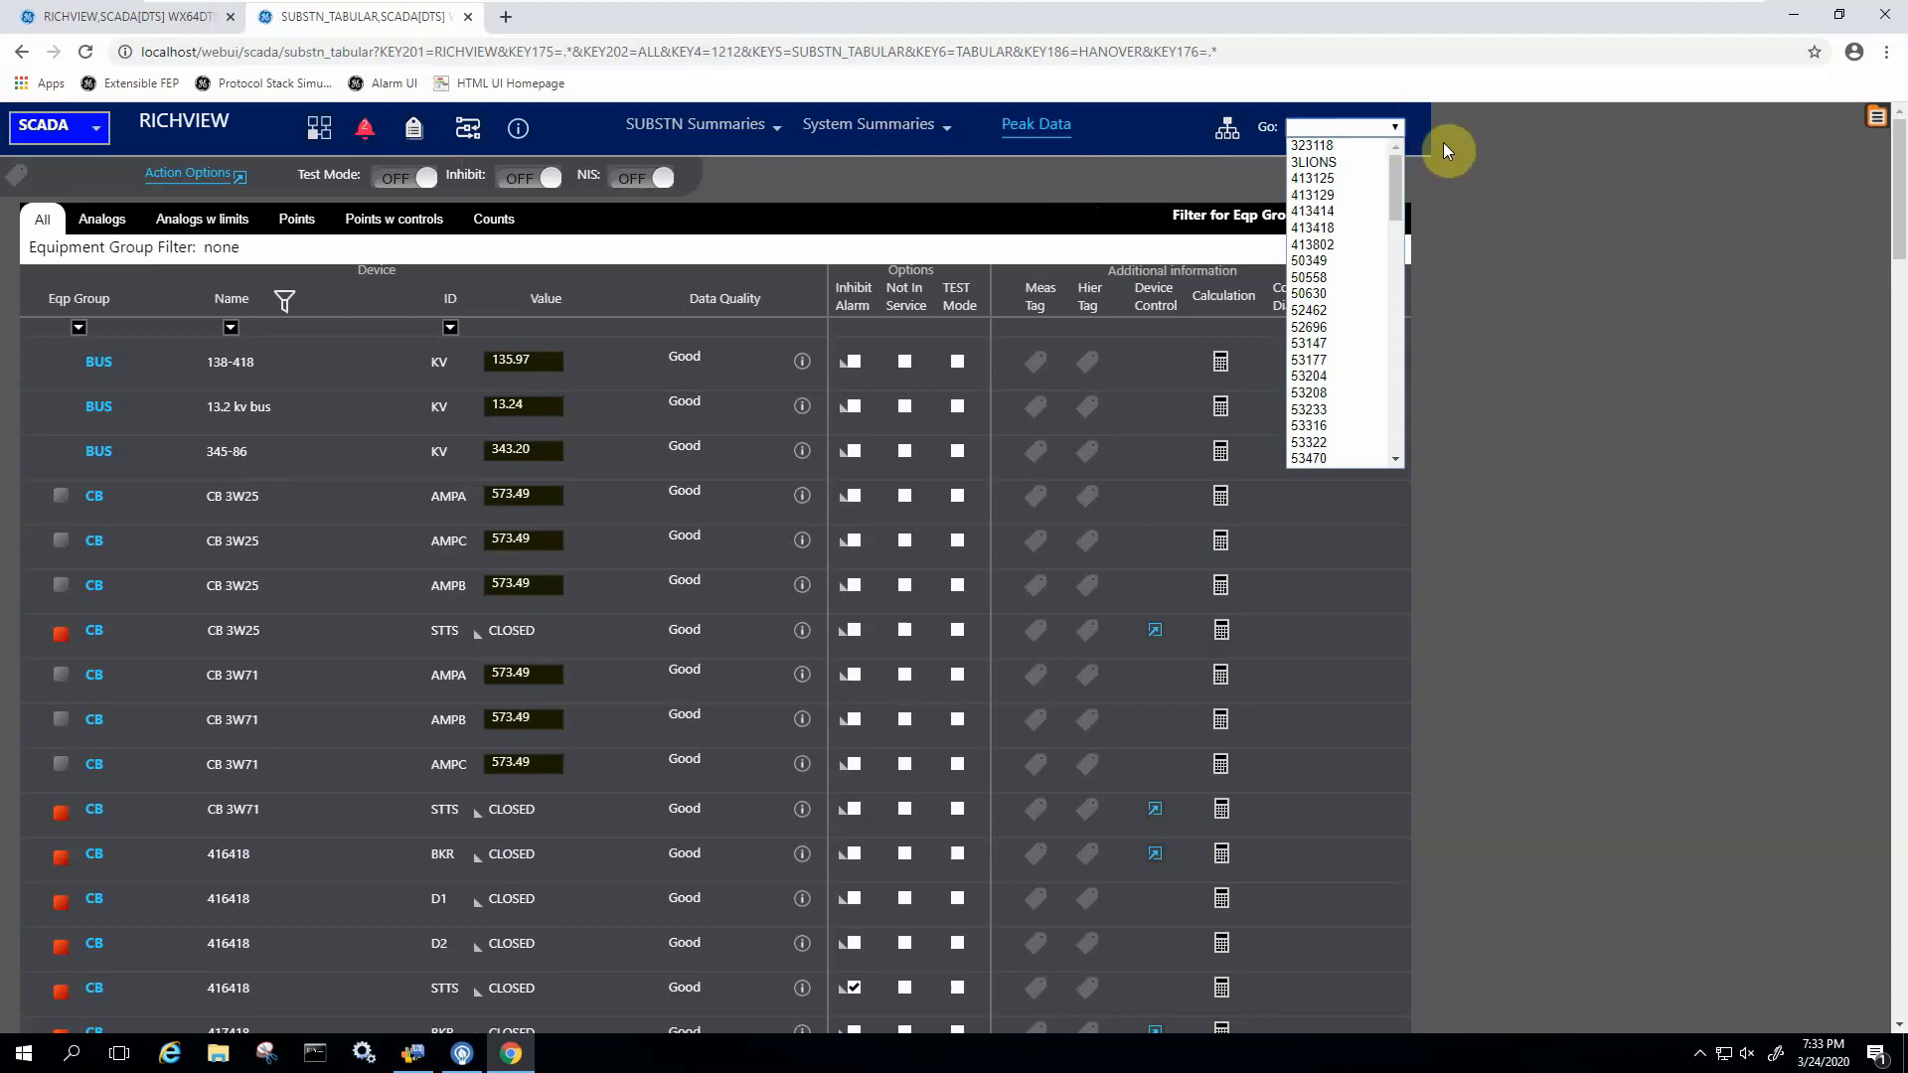
left_click(946, 143)
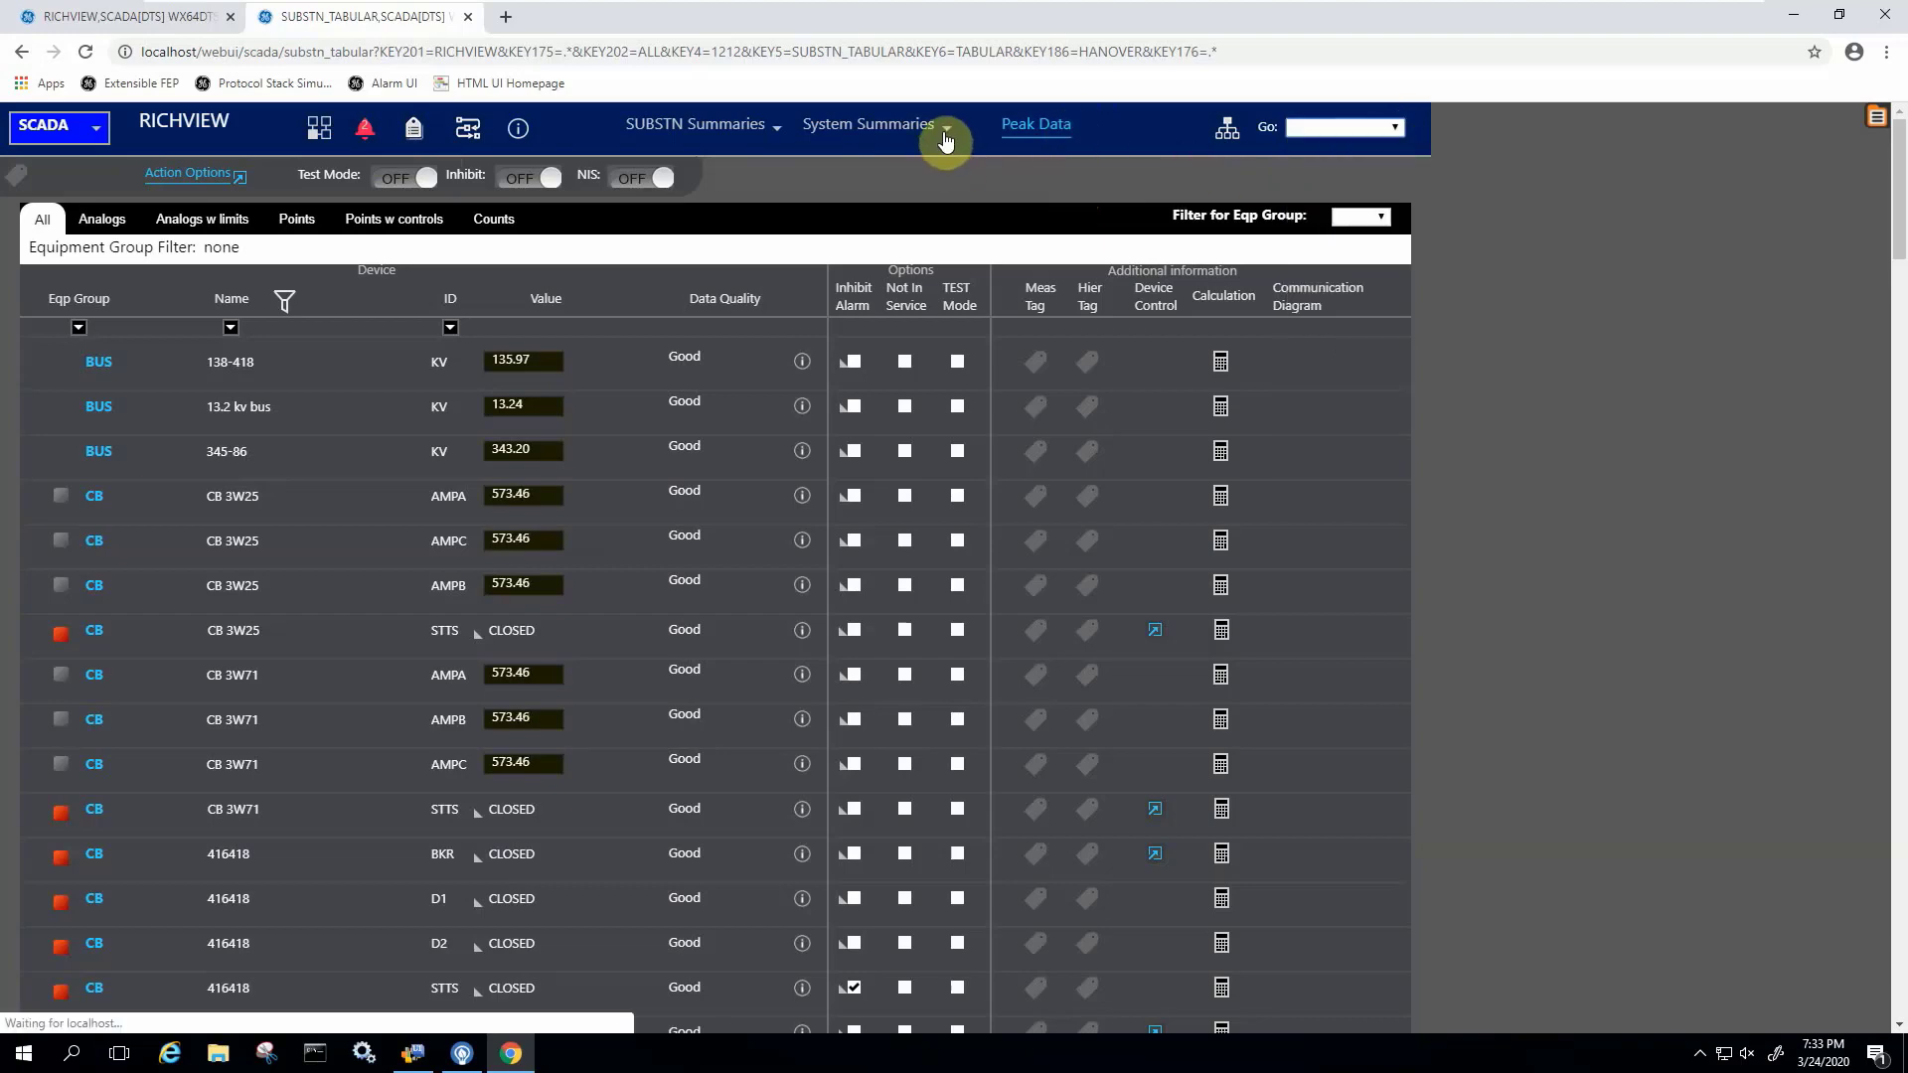
left_click(900, 311)
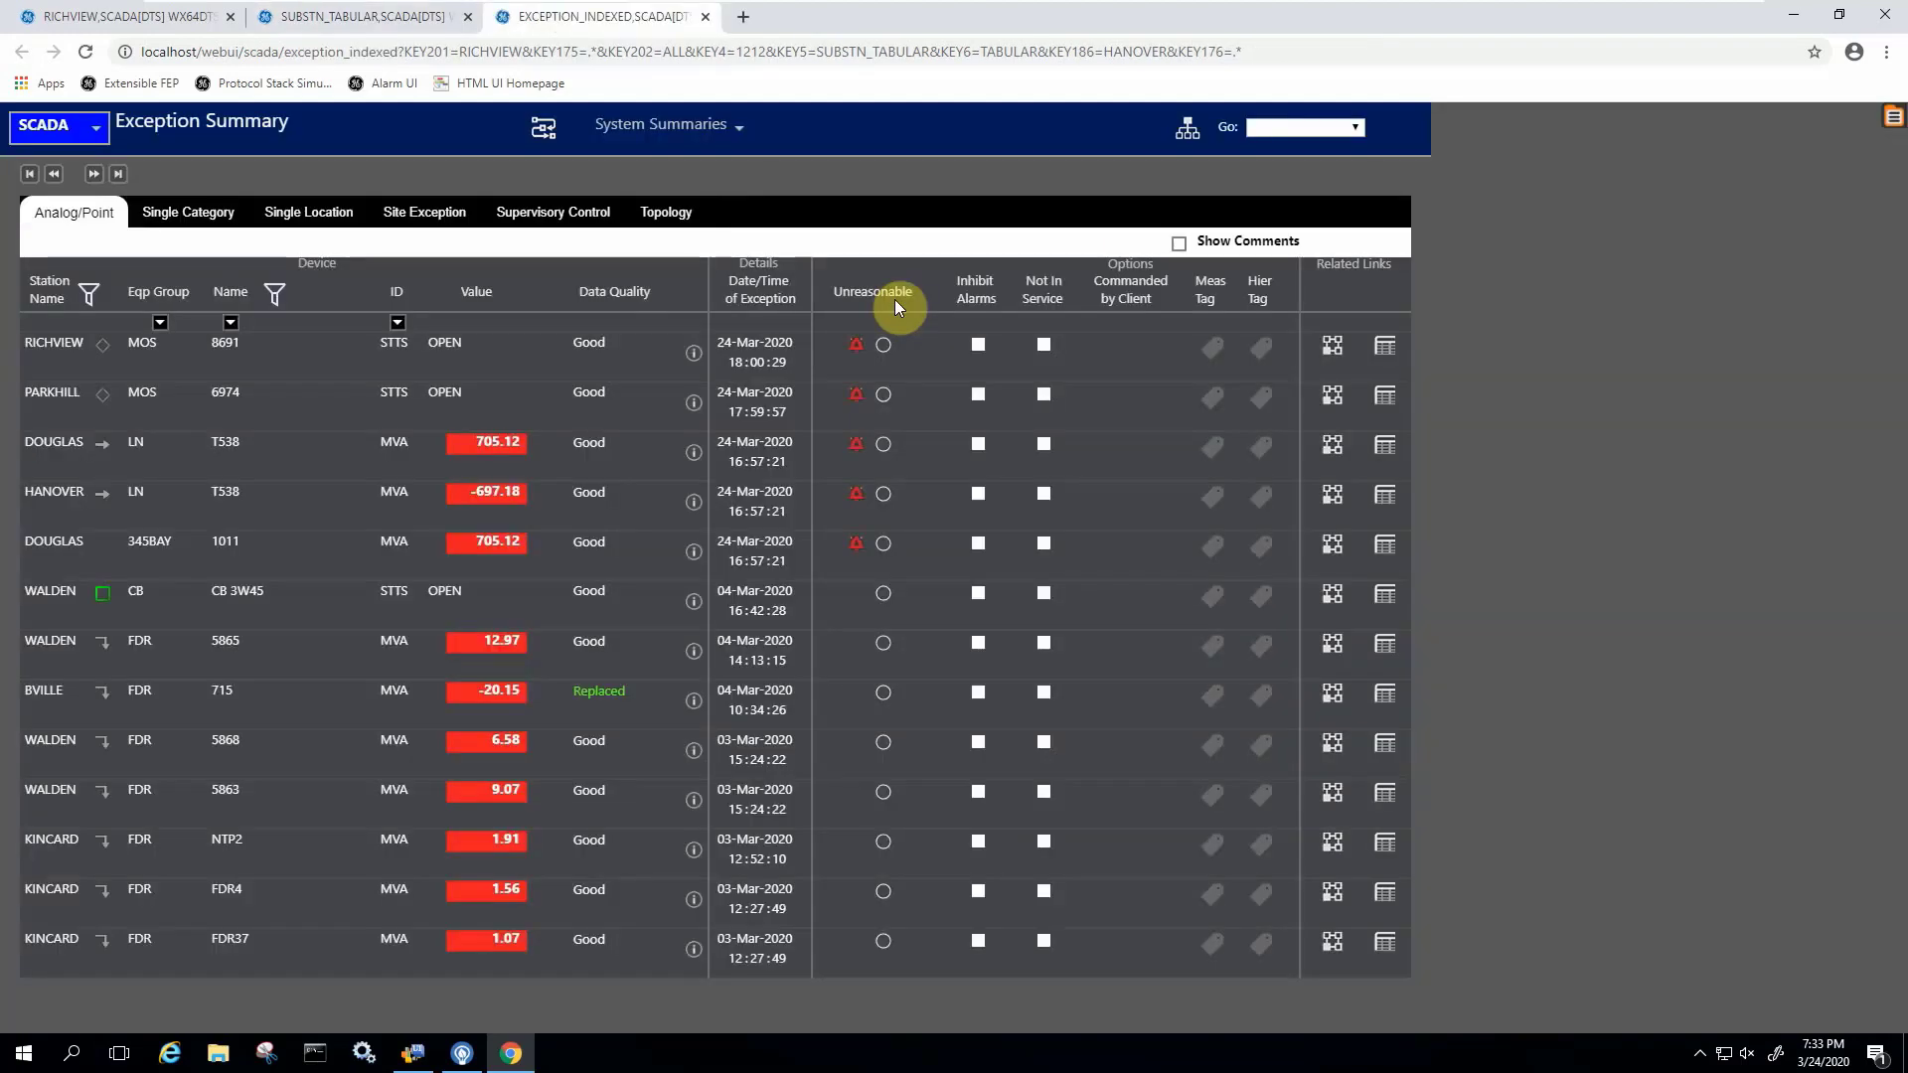
Step: Page forward to page 3 of the Analog/Point exception list in the browser and return to the first page
left_click(98, 181)
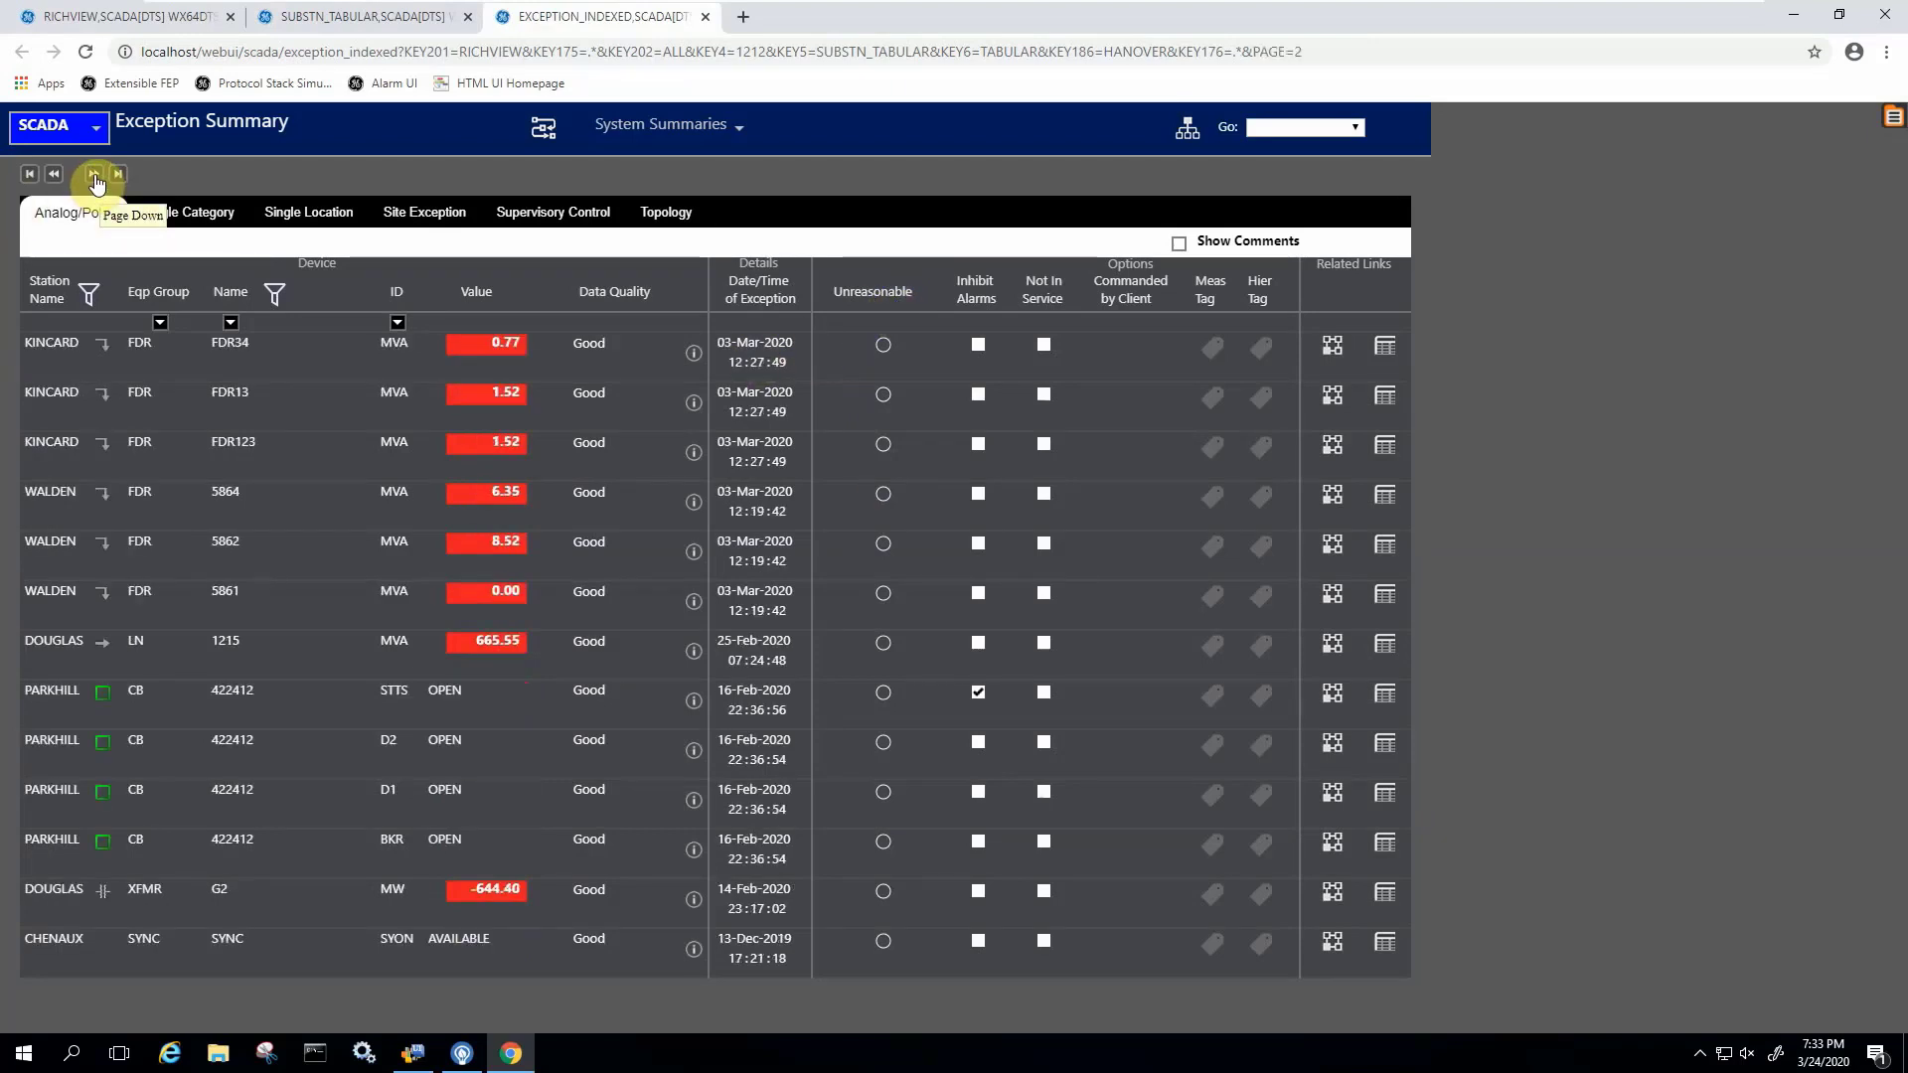
left_click(92, 177)
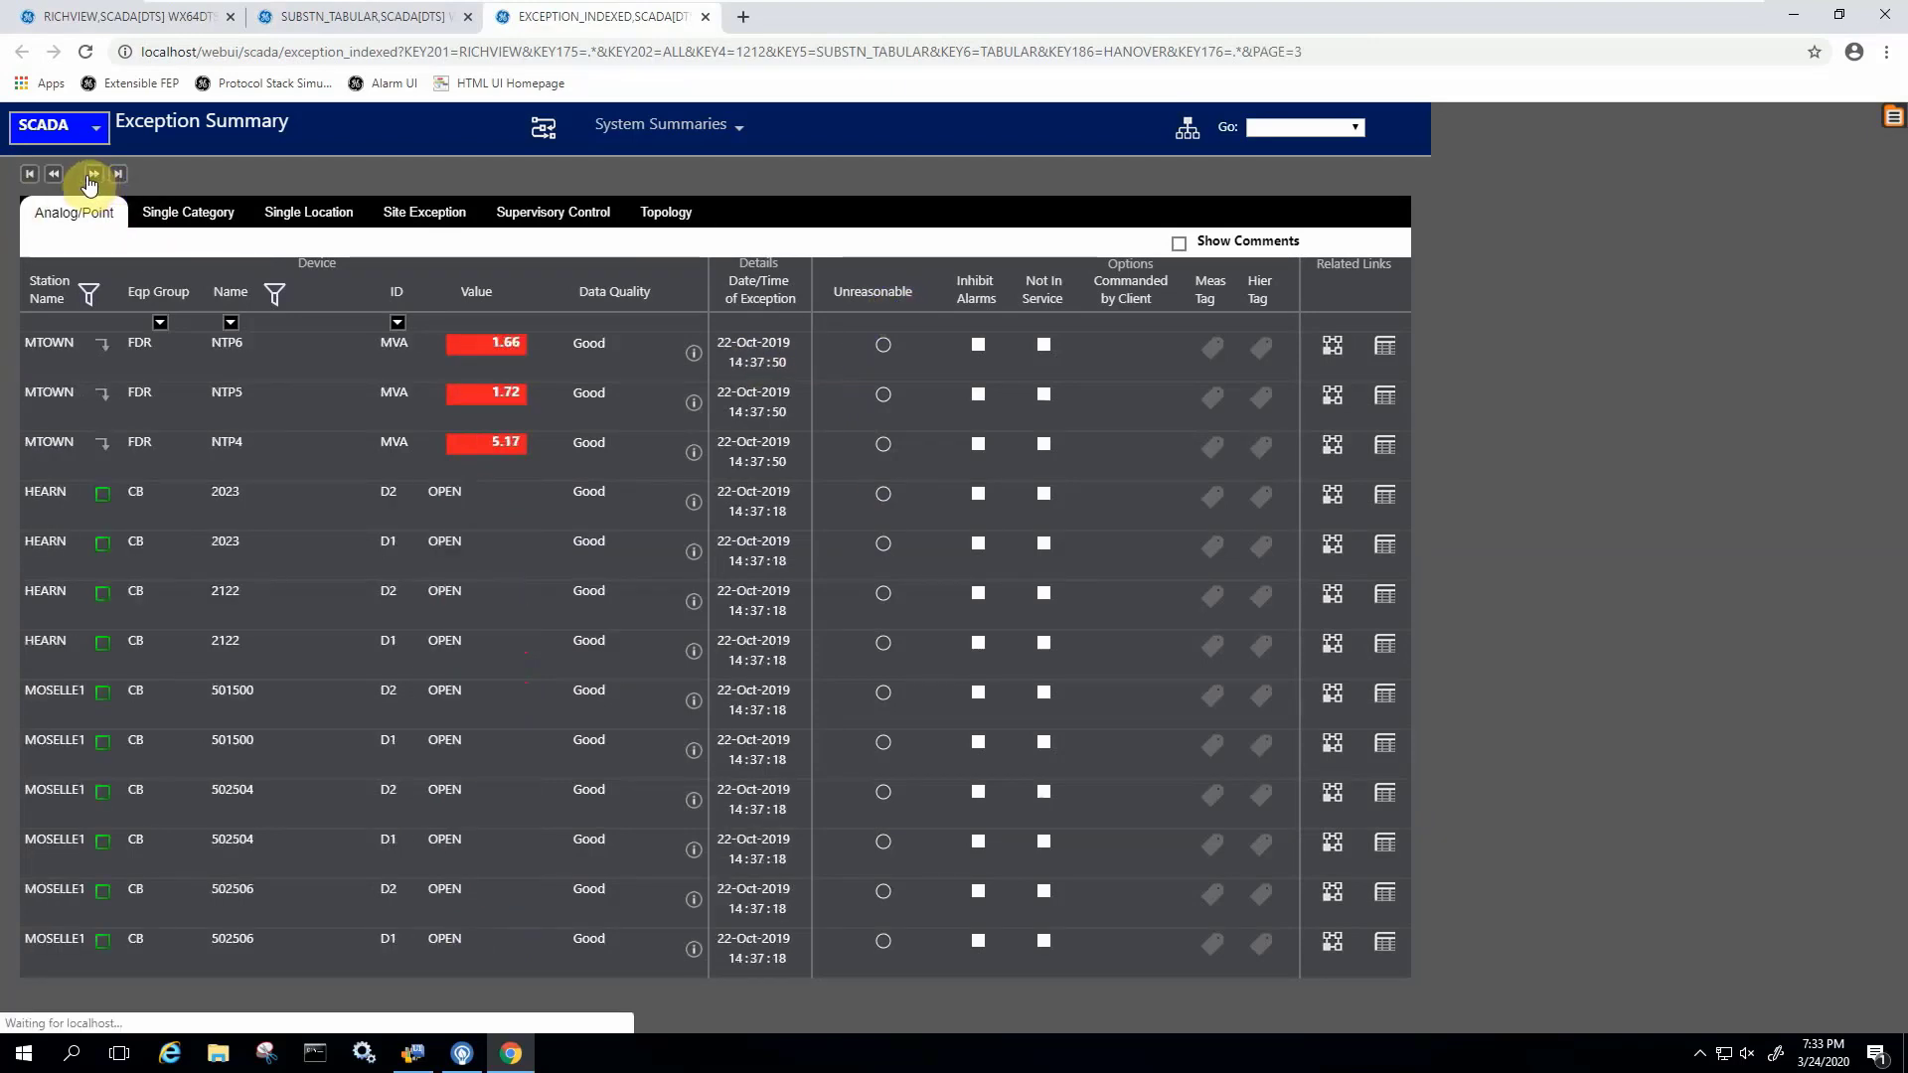
left_click(29, 176)
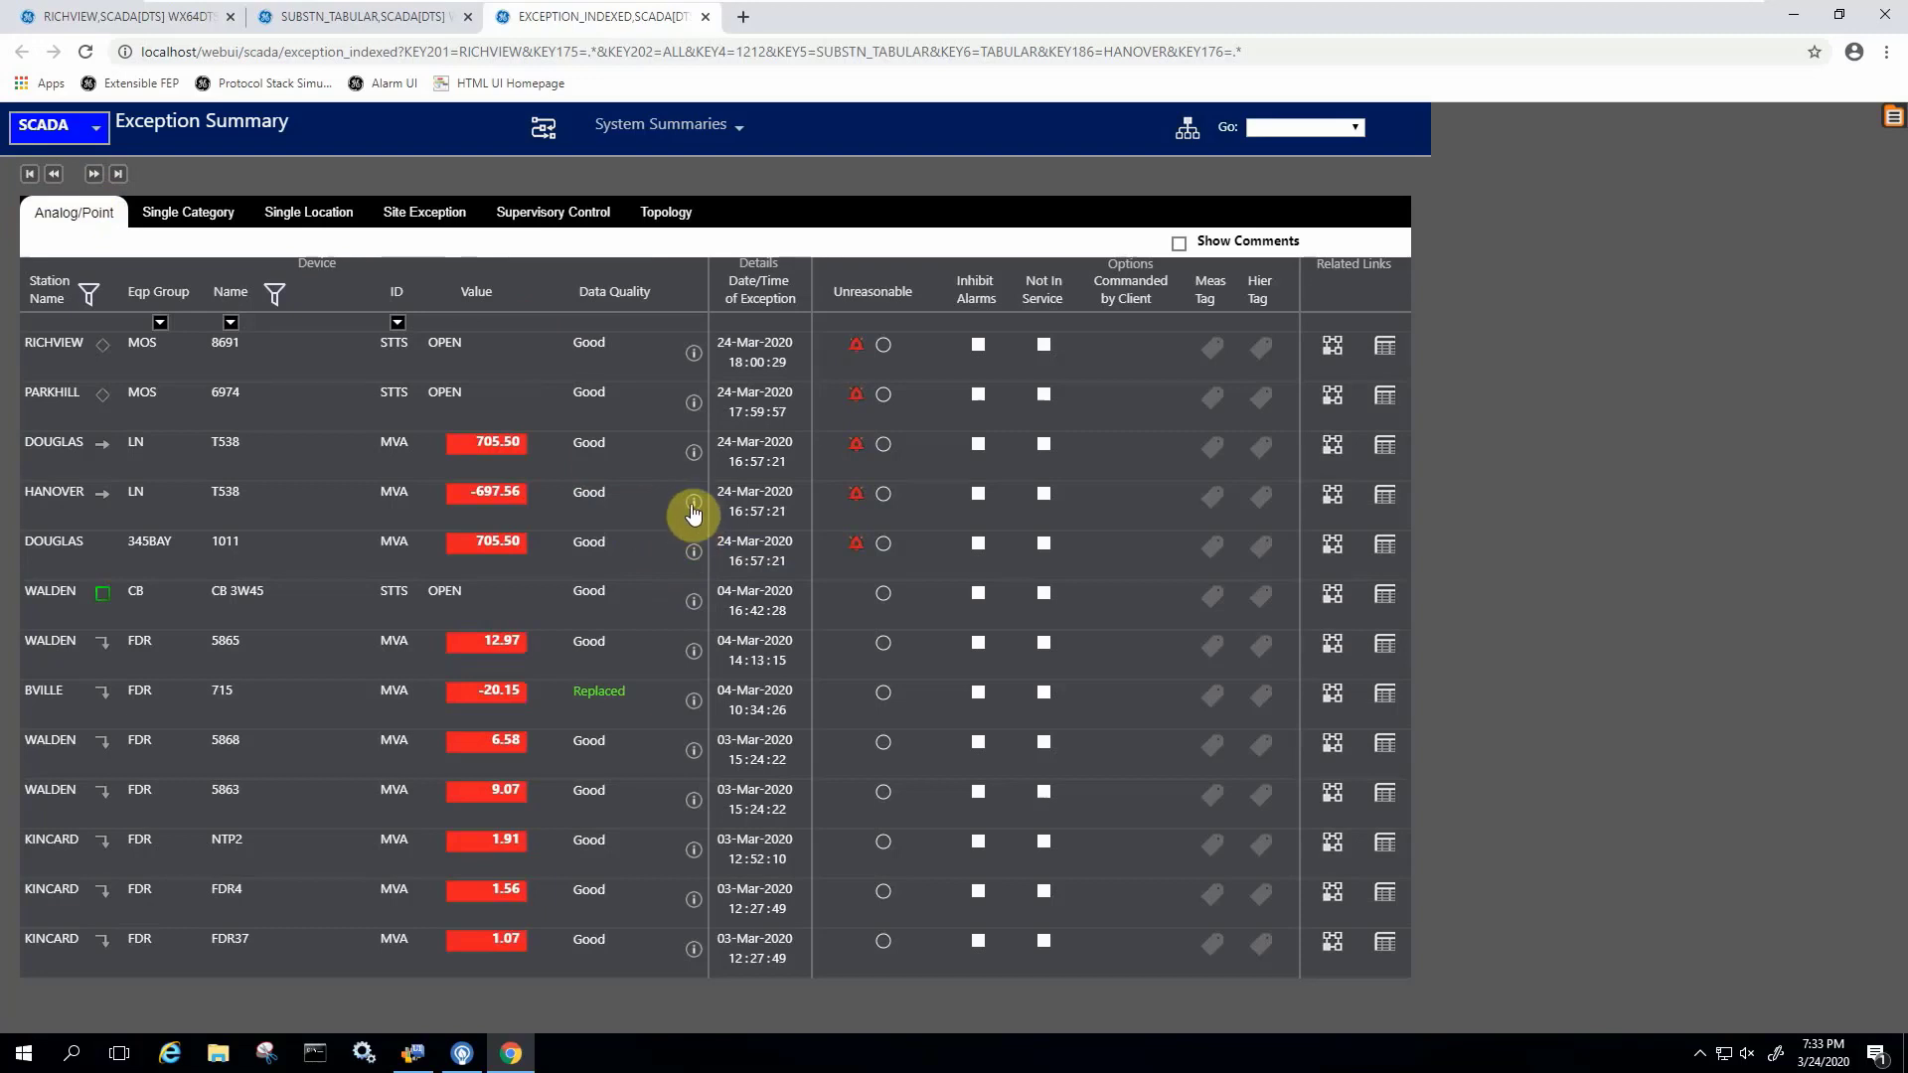
Step: Examine the analyst quality flags of the HANOVER line T538 MVA analog and close the popup
left_click(693, 510)
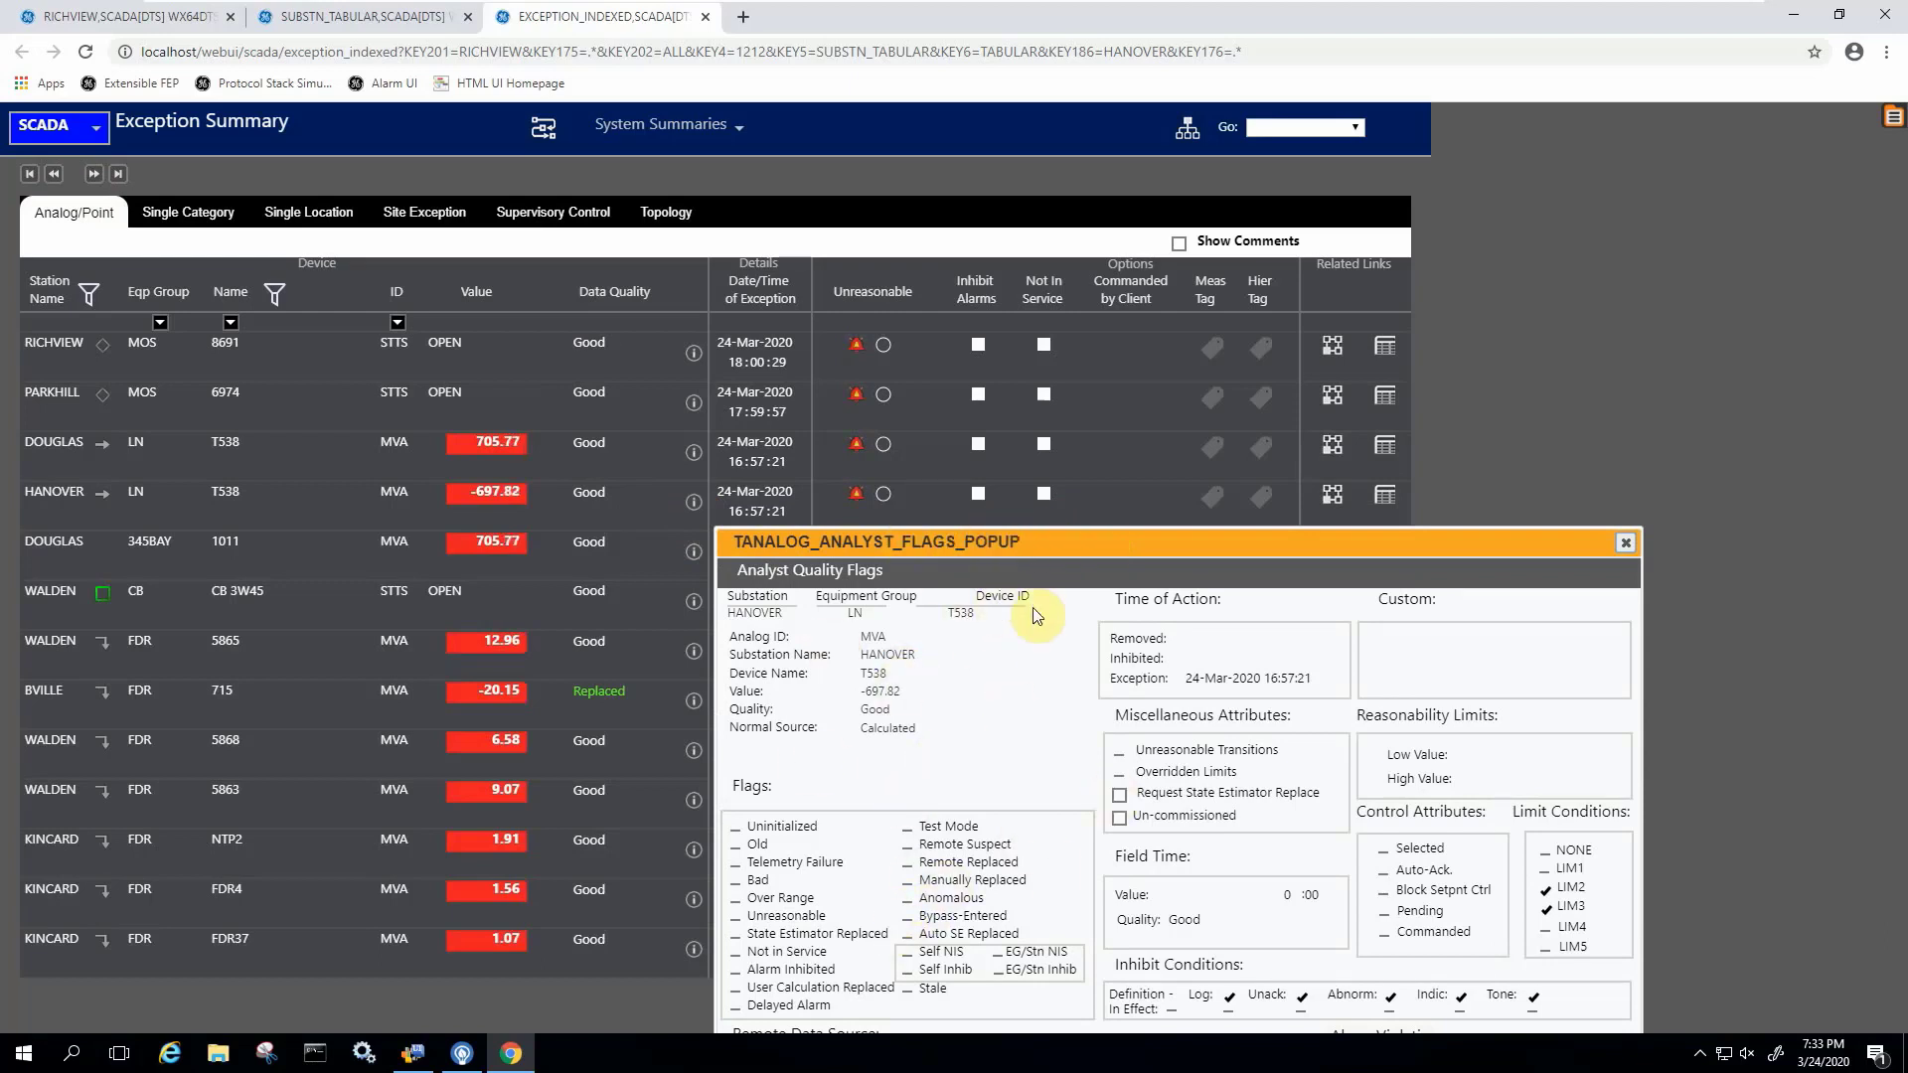
left_click(1629, 546)
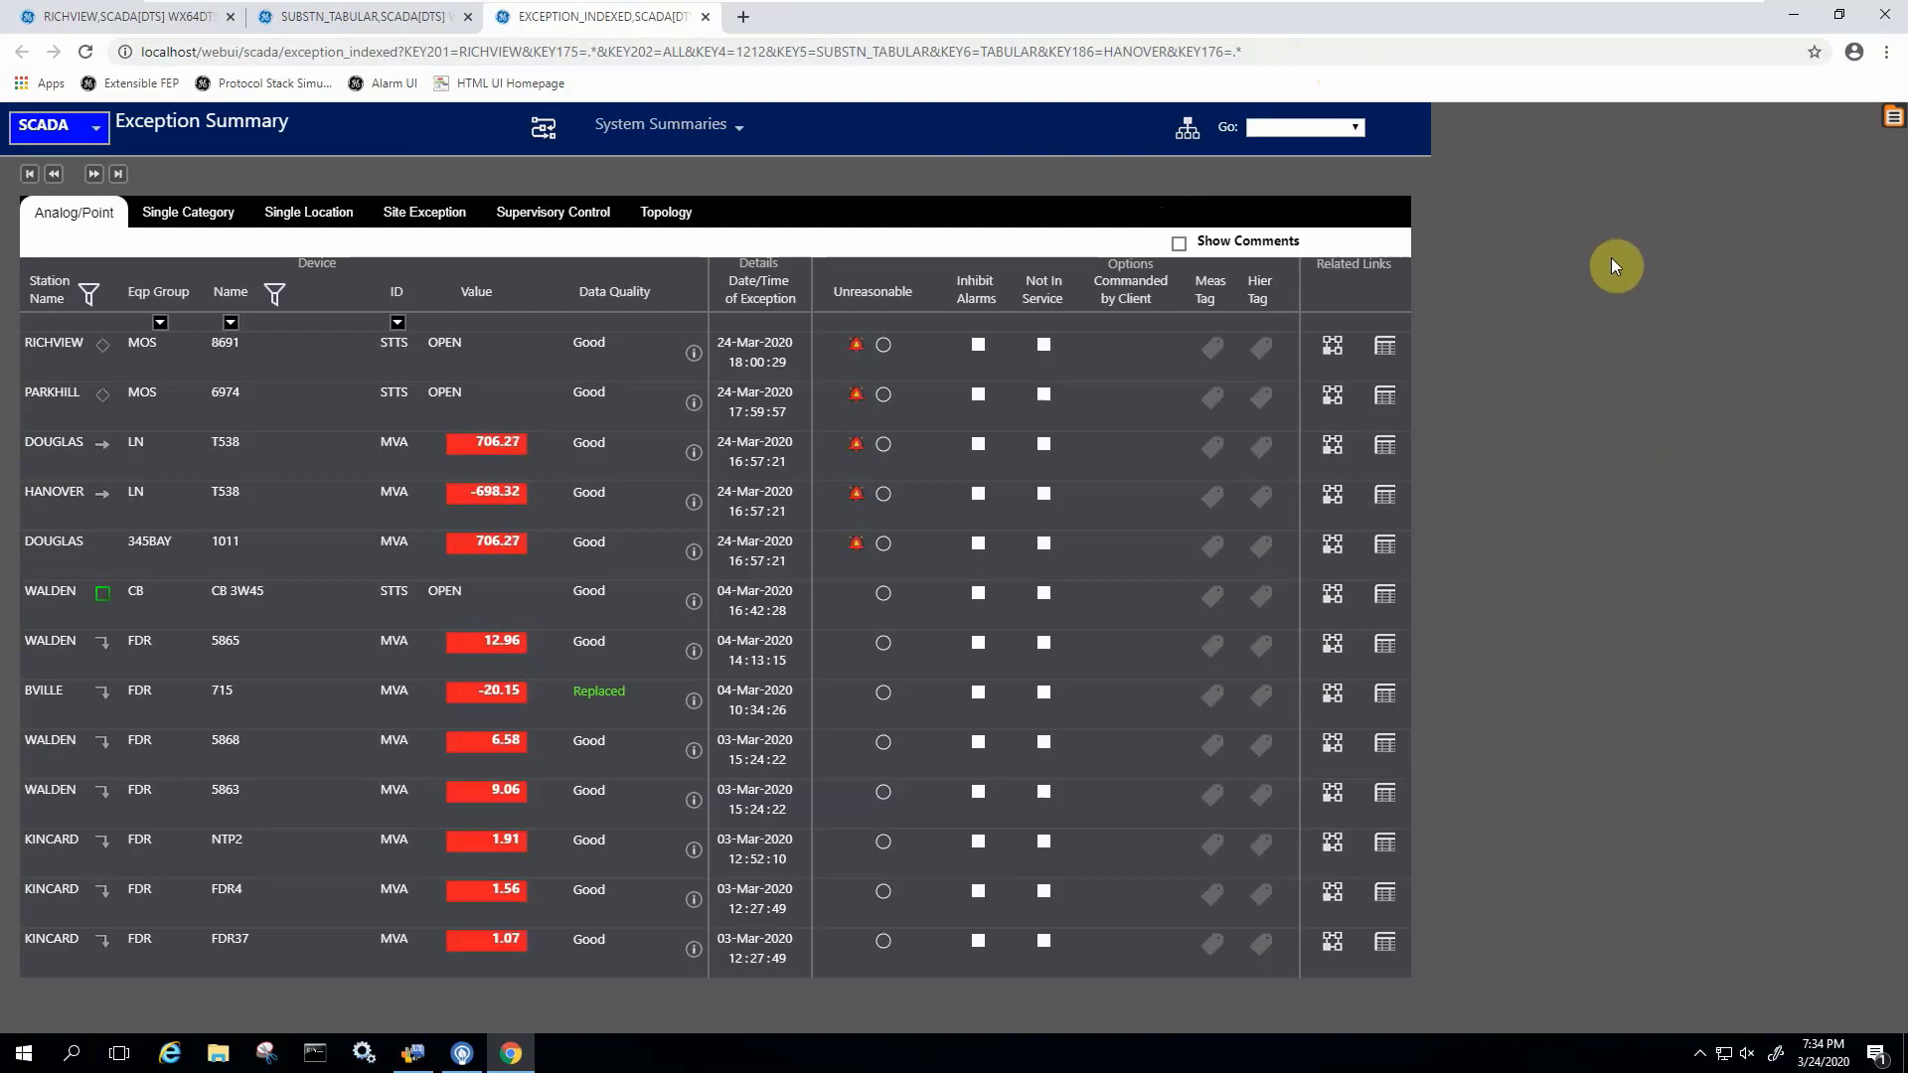
Step: Load the UI homepage from the Exception Summary's quick menu and go back to the Exception Summary
left_click(1893, 128)
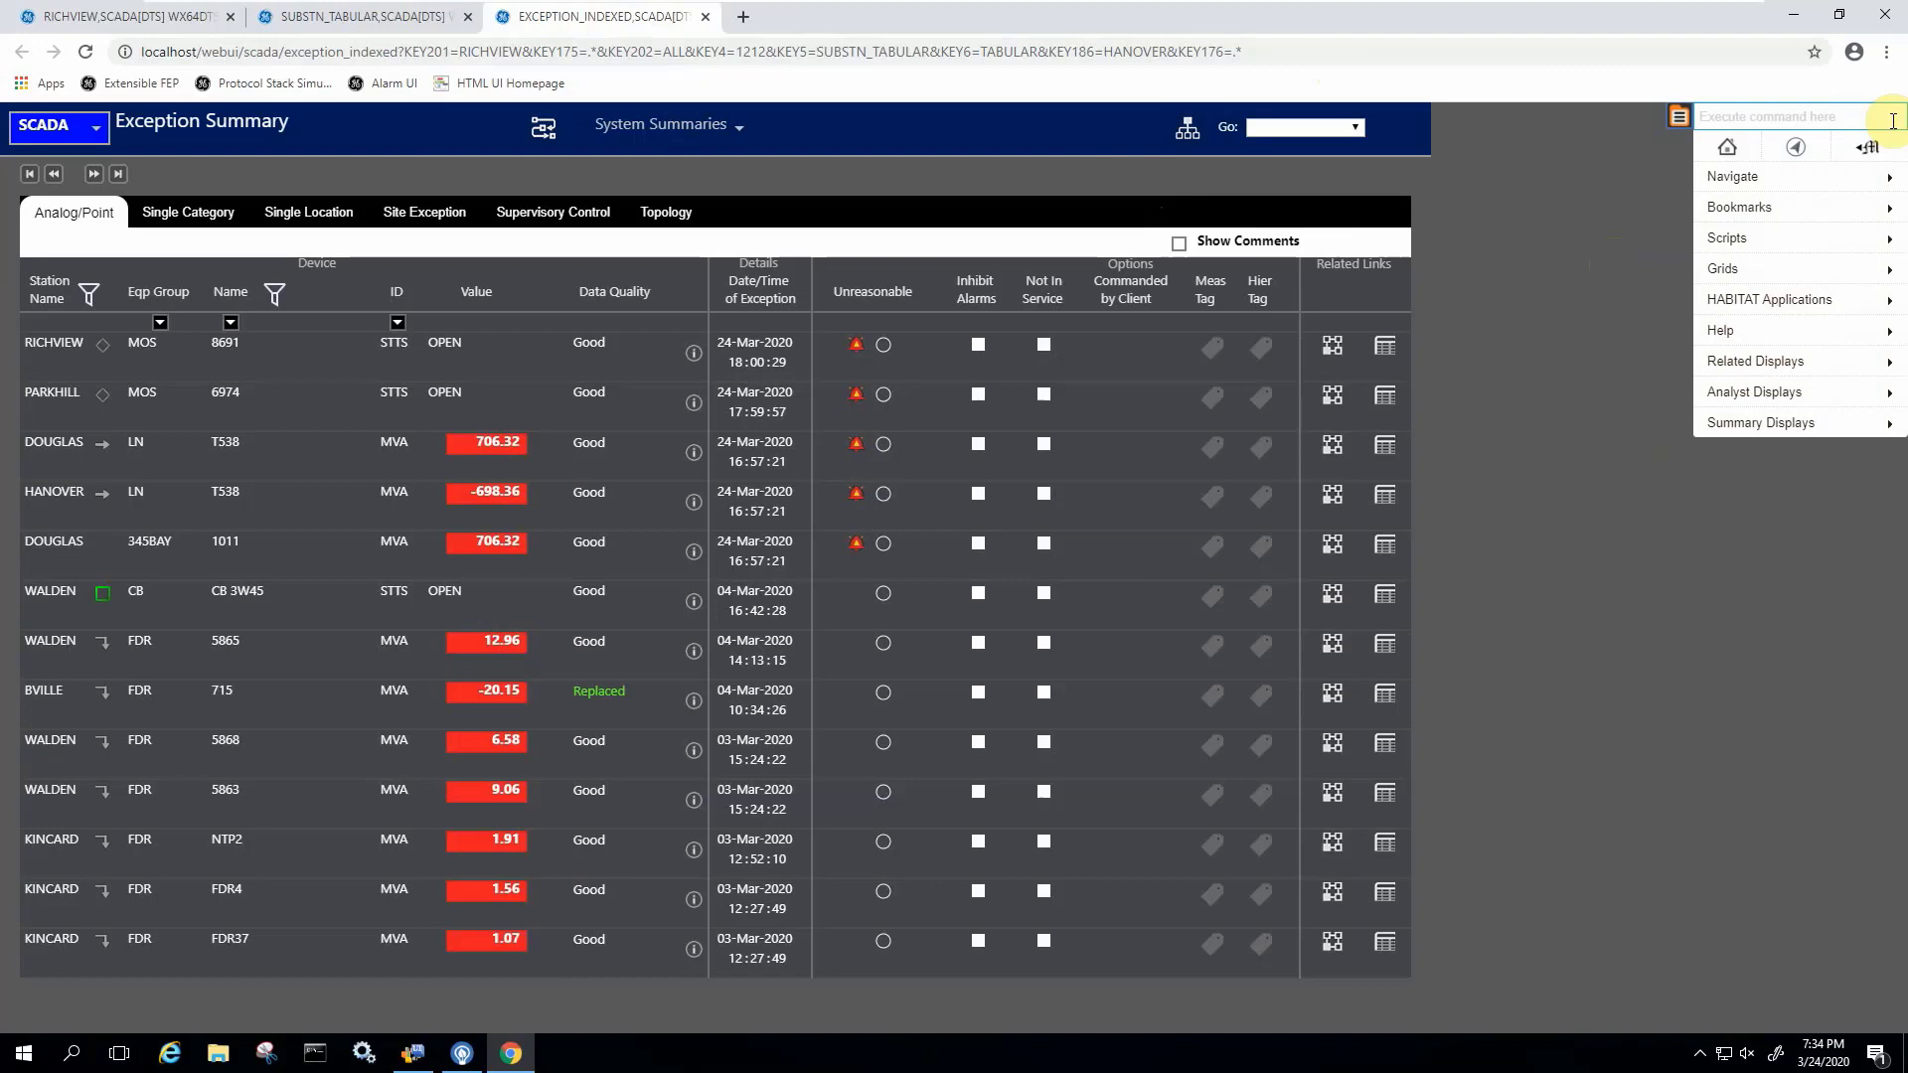
mouse_move(1749, 177)
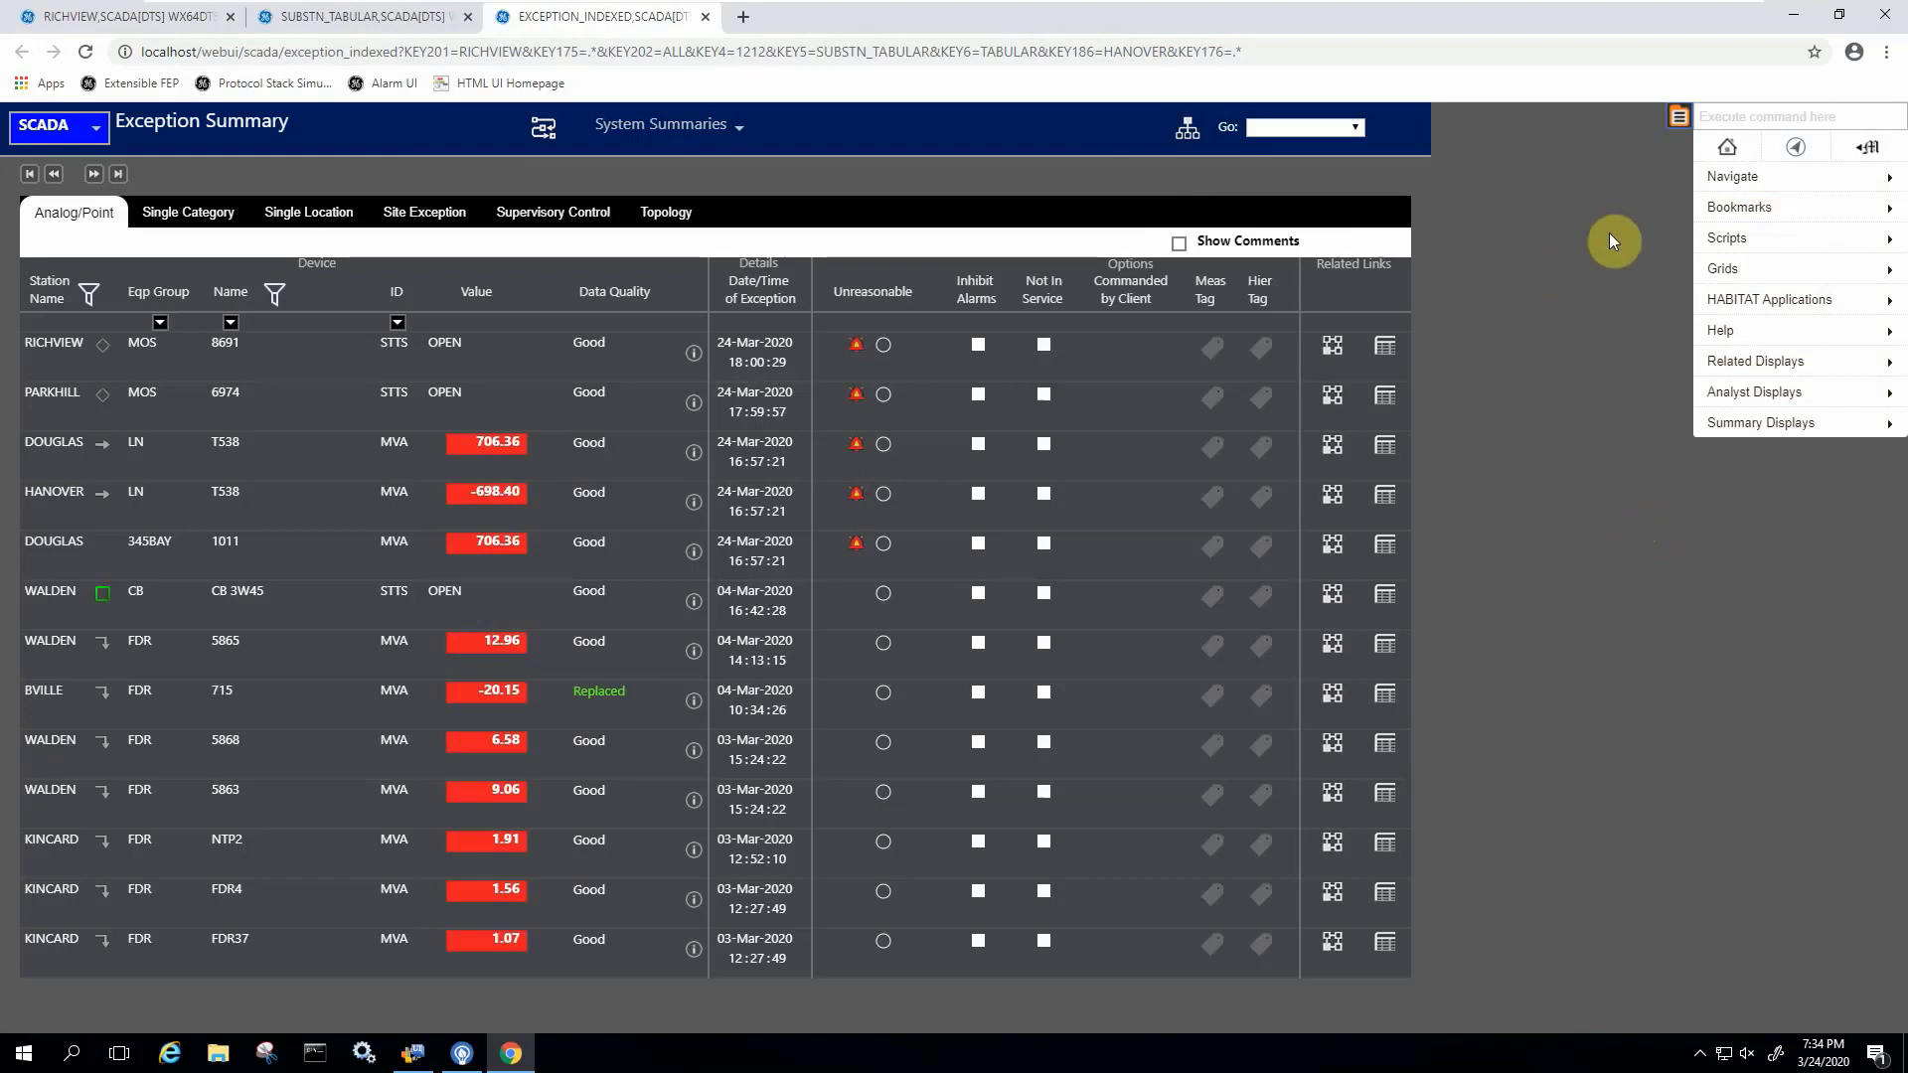
mouse_move(1701, 395)
left_click(1730, 149)
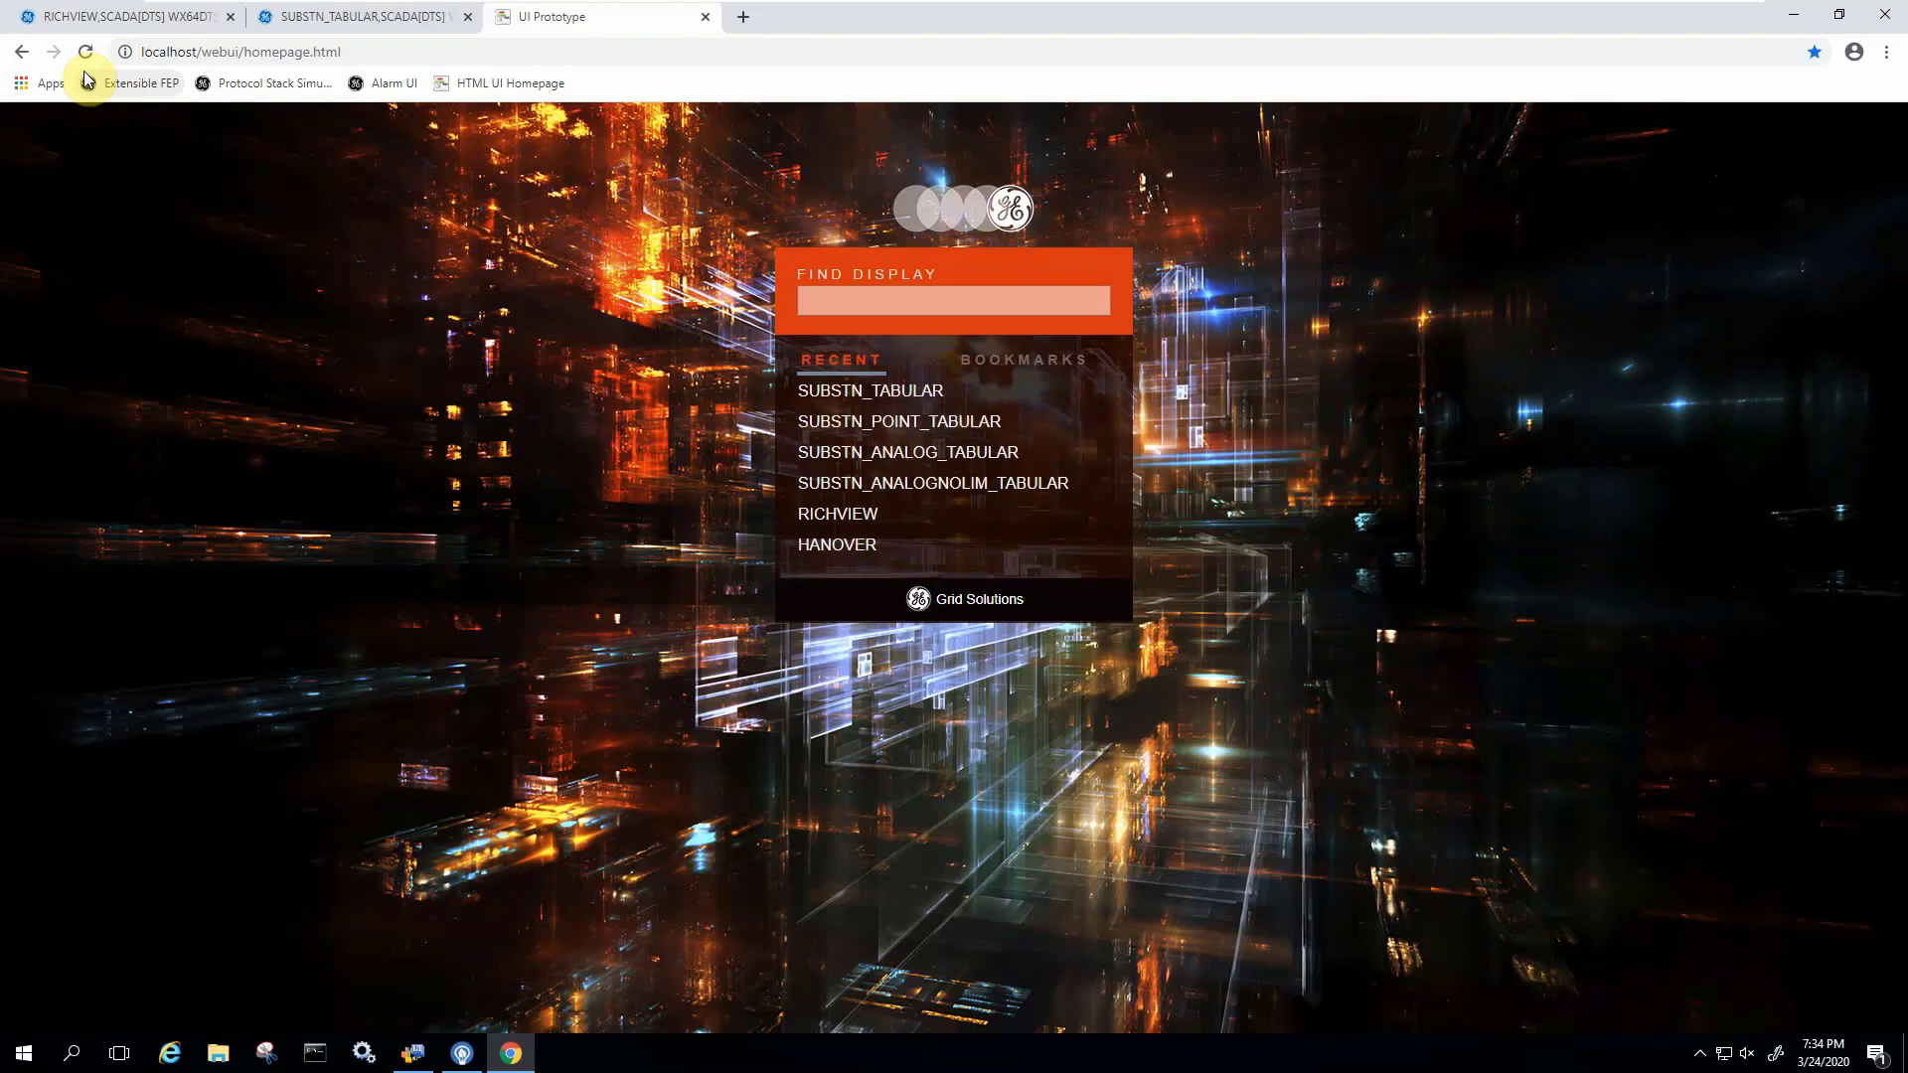
left_click(20, 52)
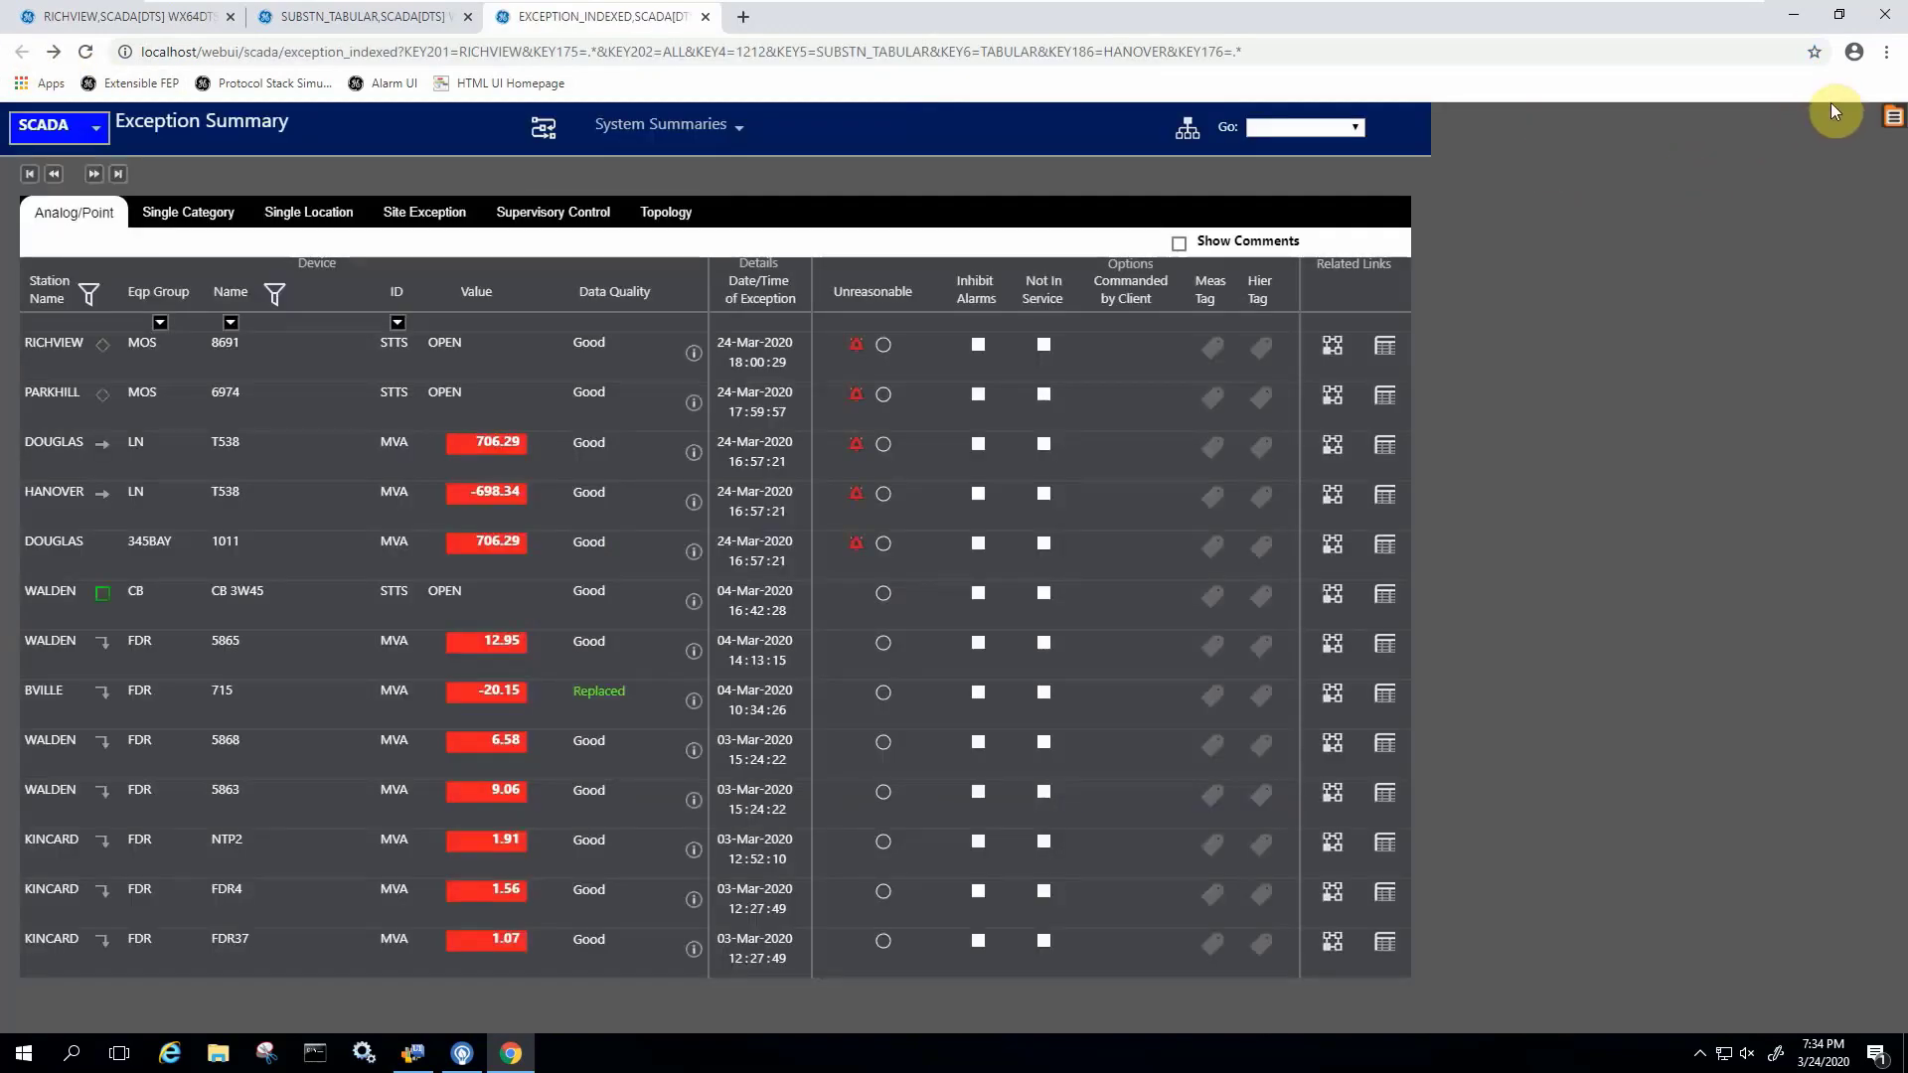
Step: Check the bookmarked displays, browse the Navigator's display names under C, D and A, and close the Navigator
left_click(1891, 123)
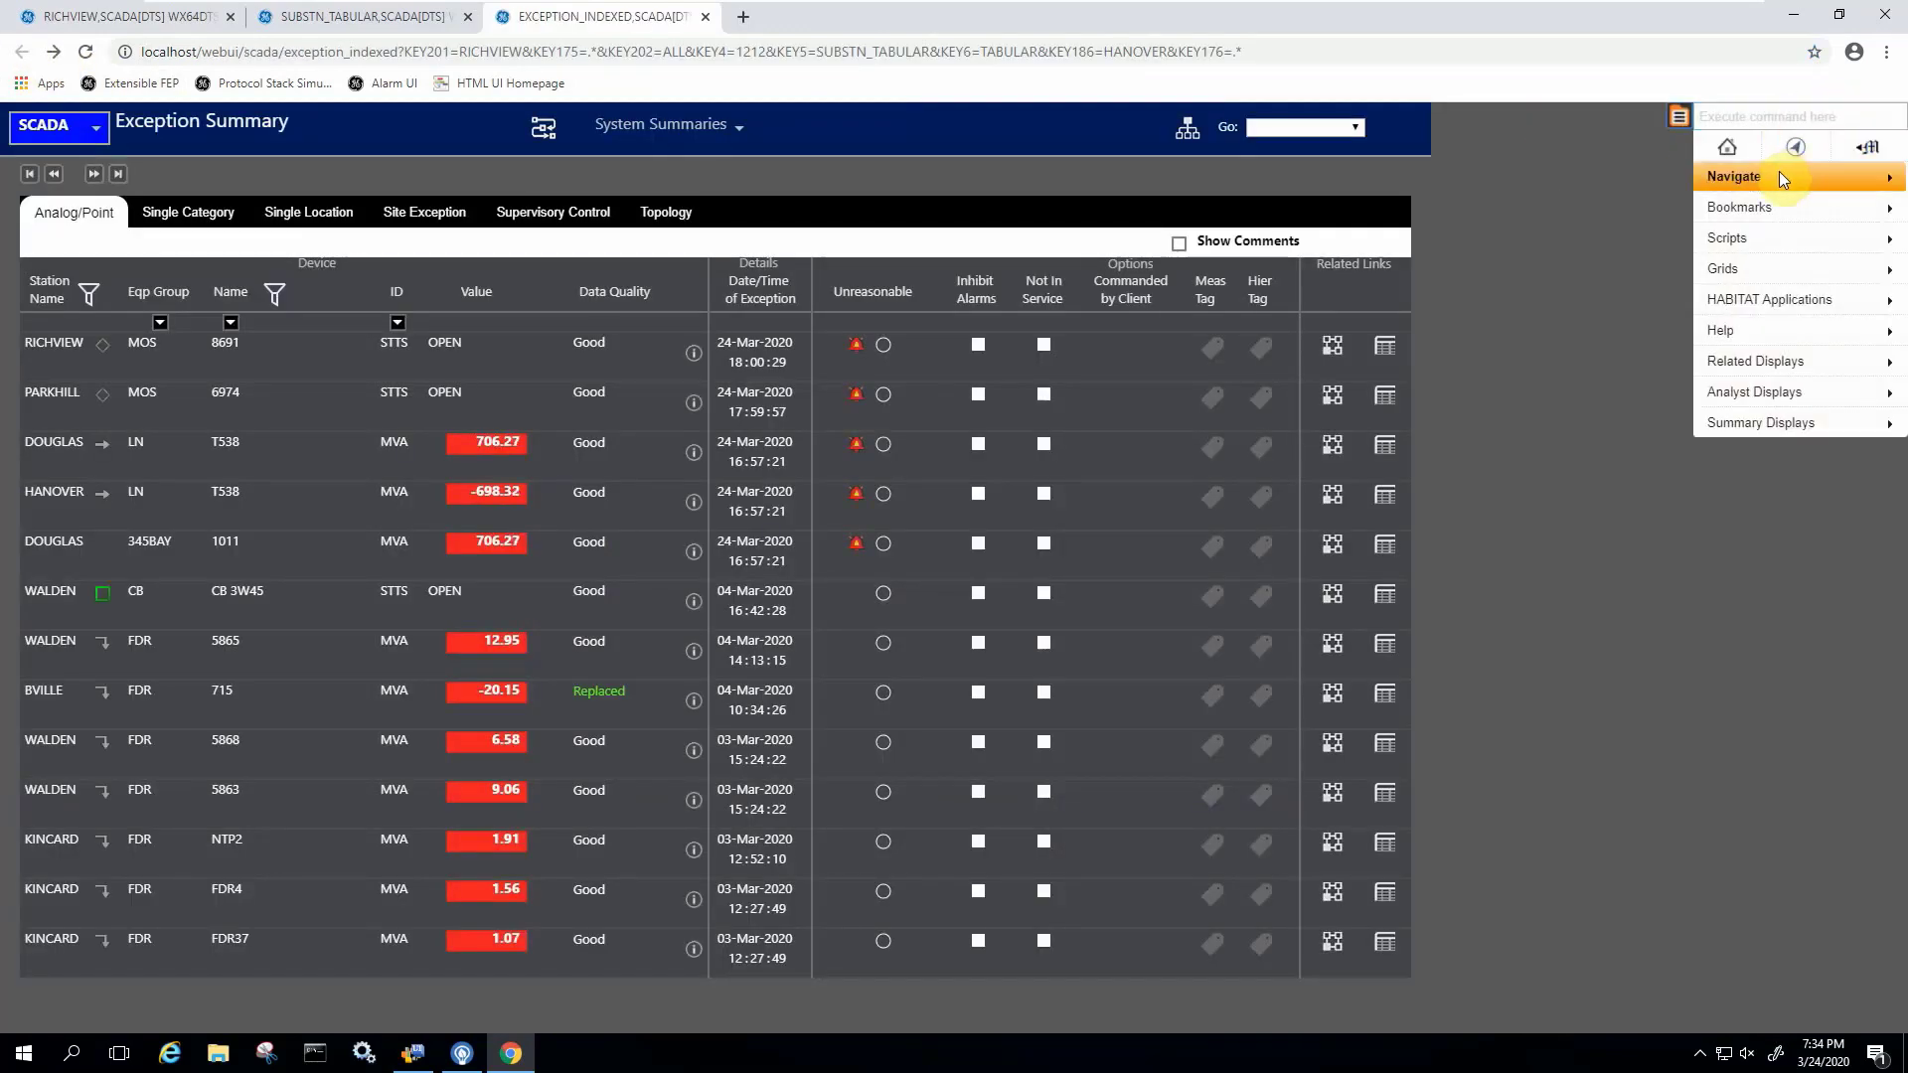
mouse_move(1779, 173)
mouse_move(1765, 204)
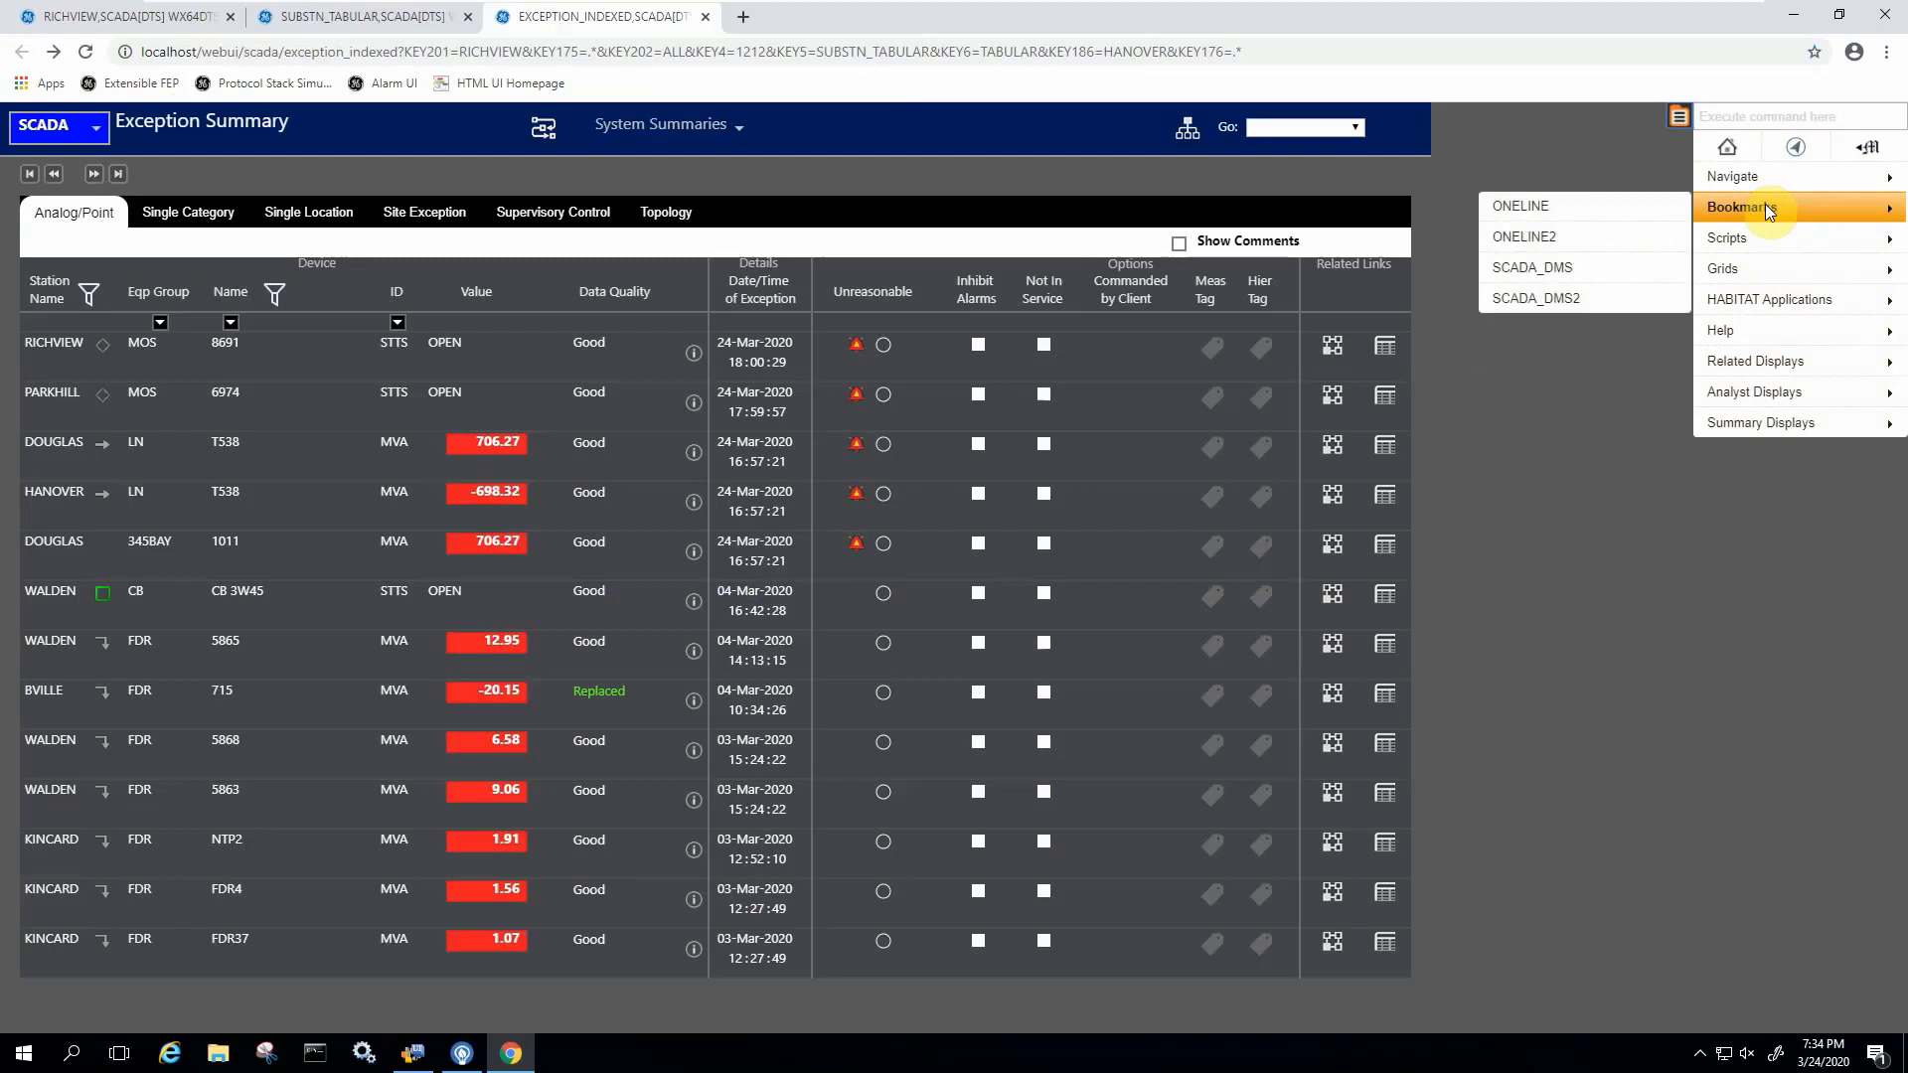
left_click(1797, 152)
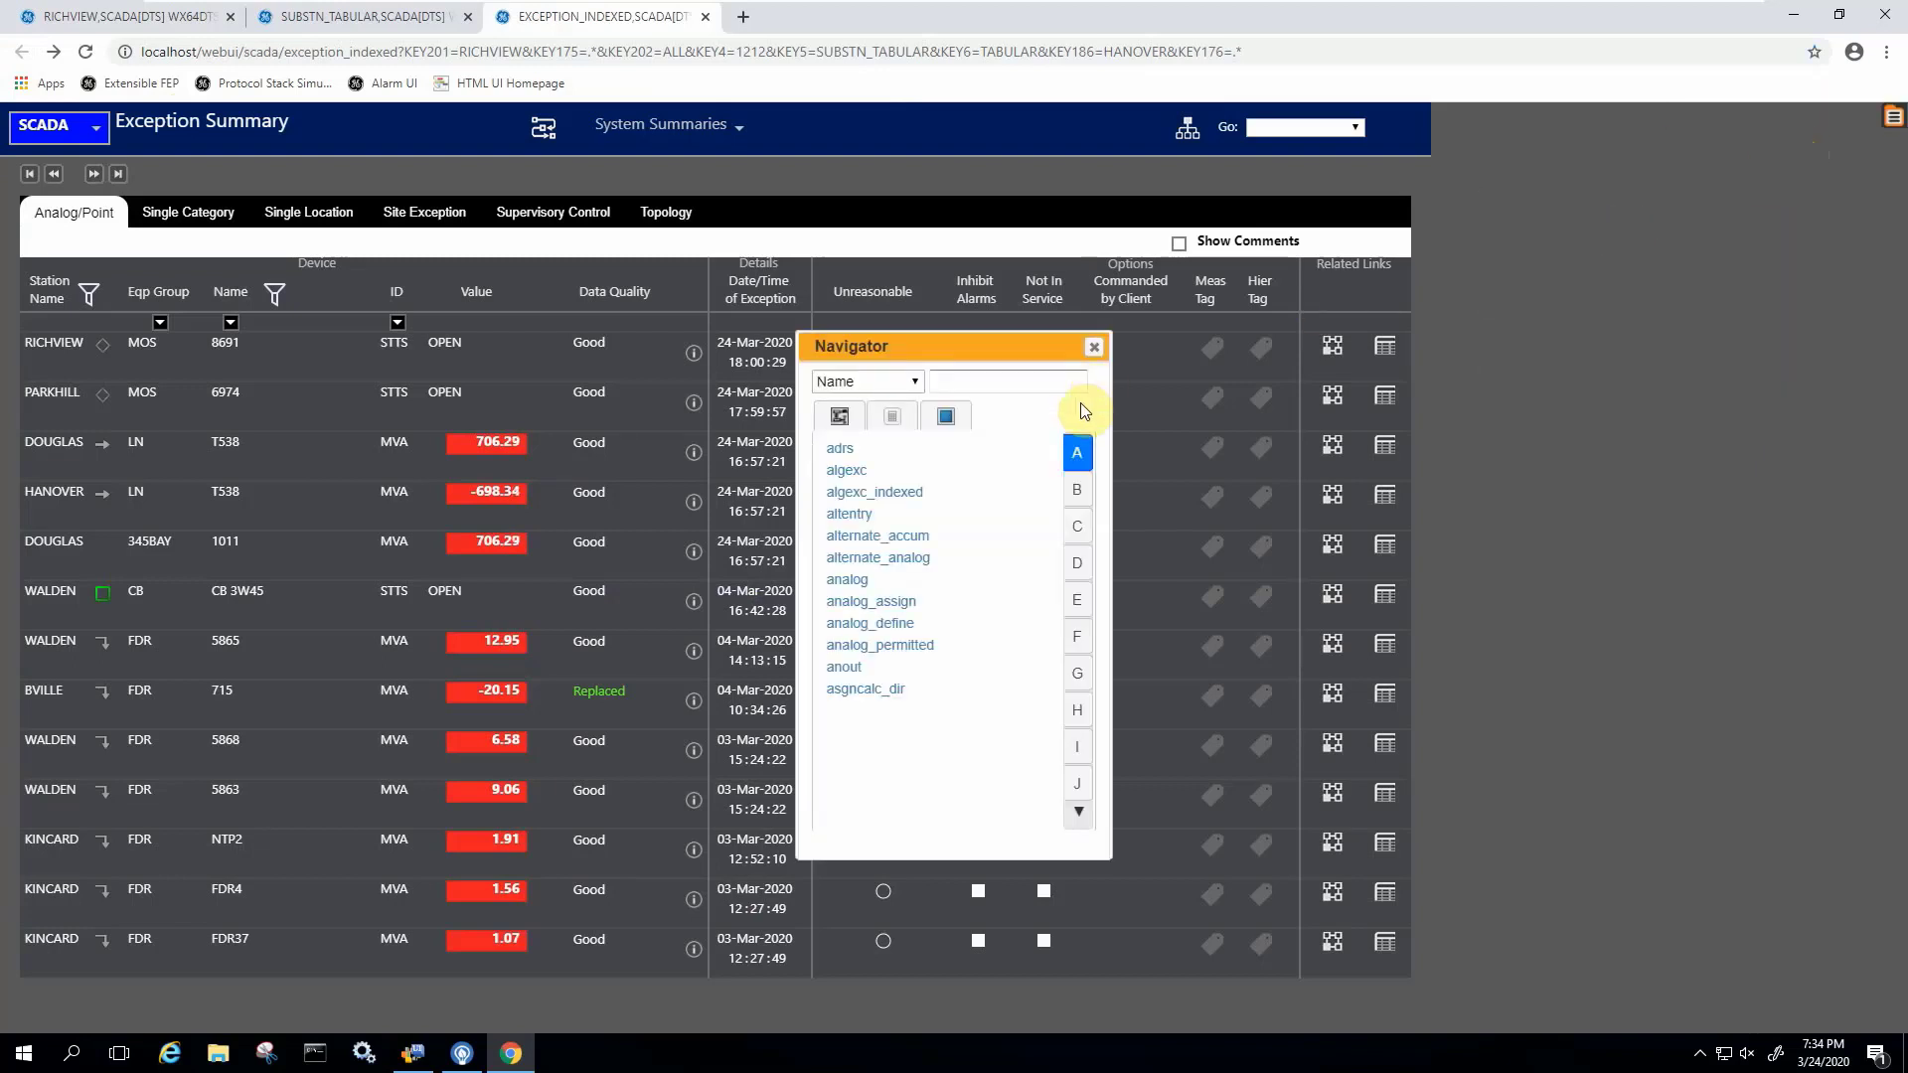
left_click(1076, 507)
left_click(1074, 542)
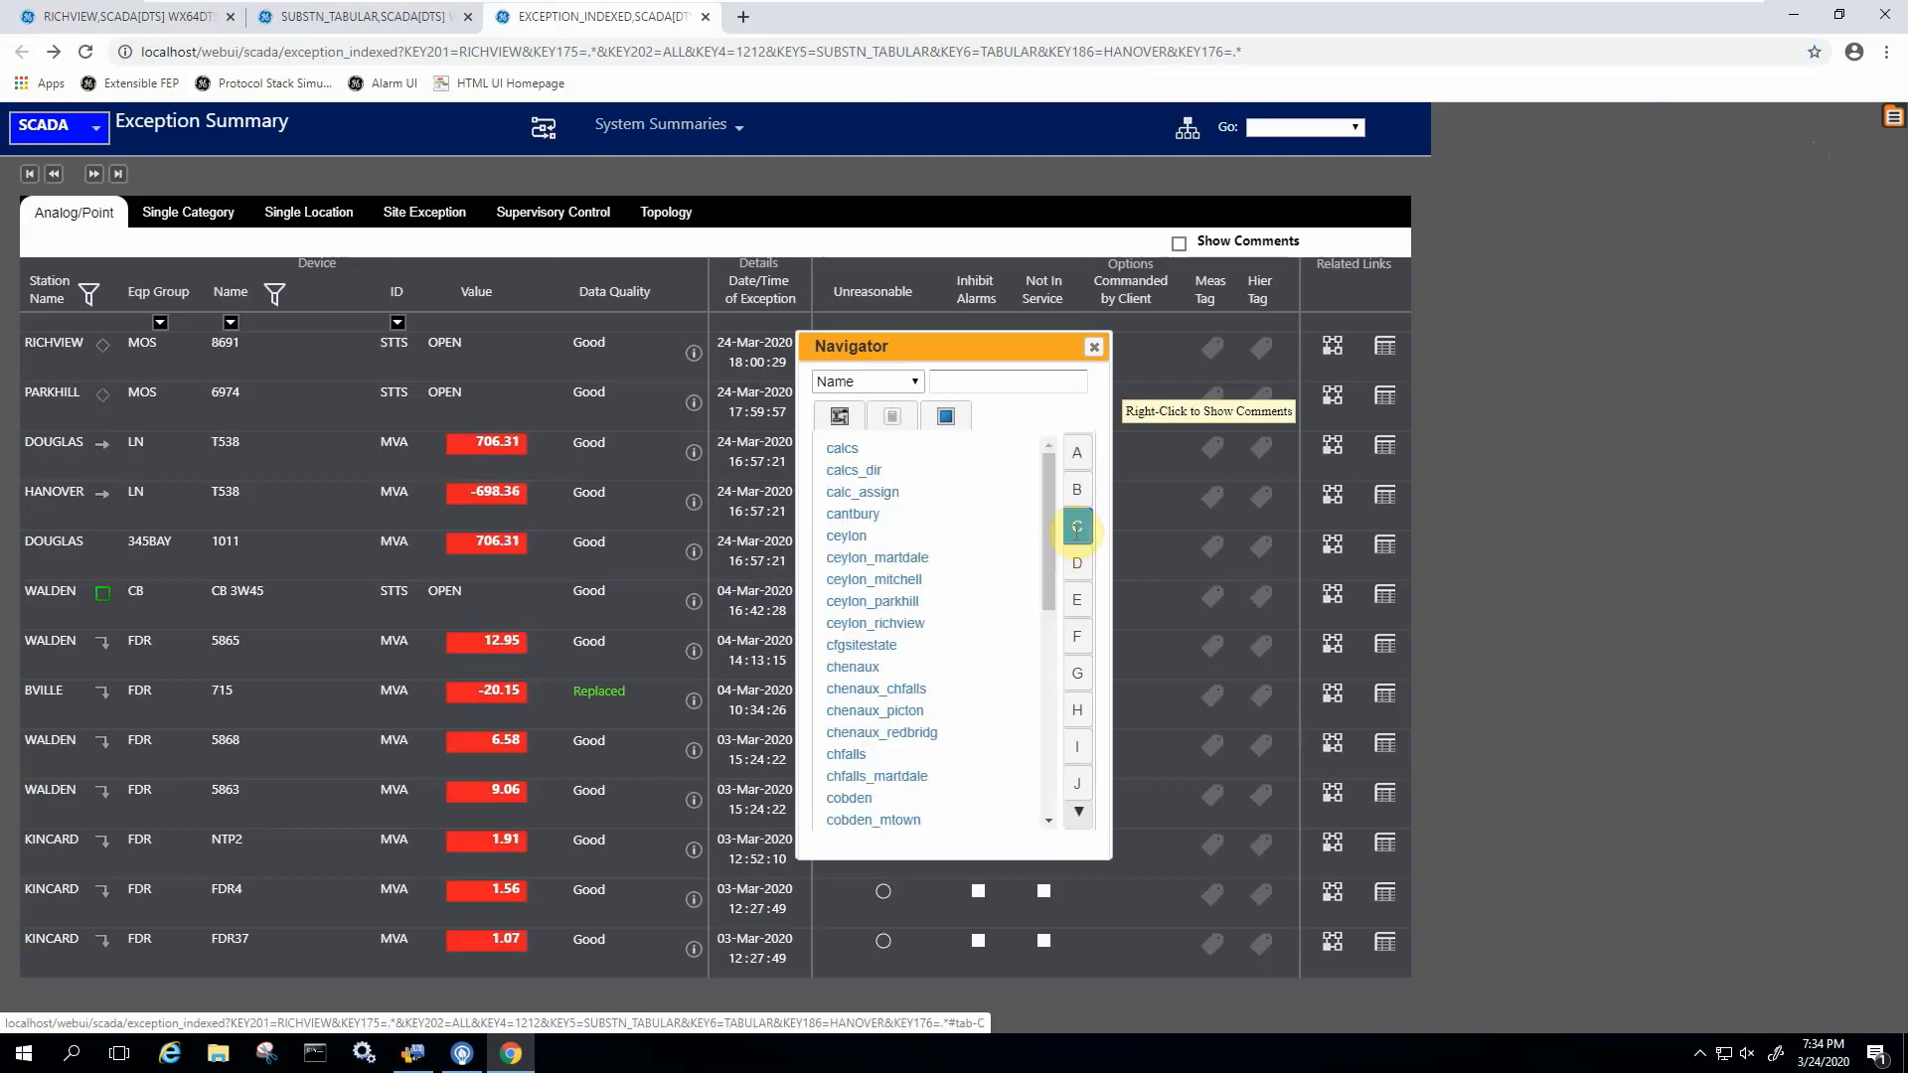
left_click(1075, 560)
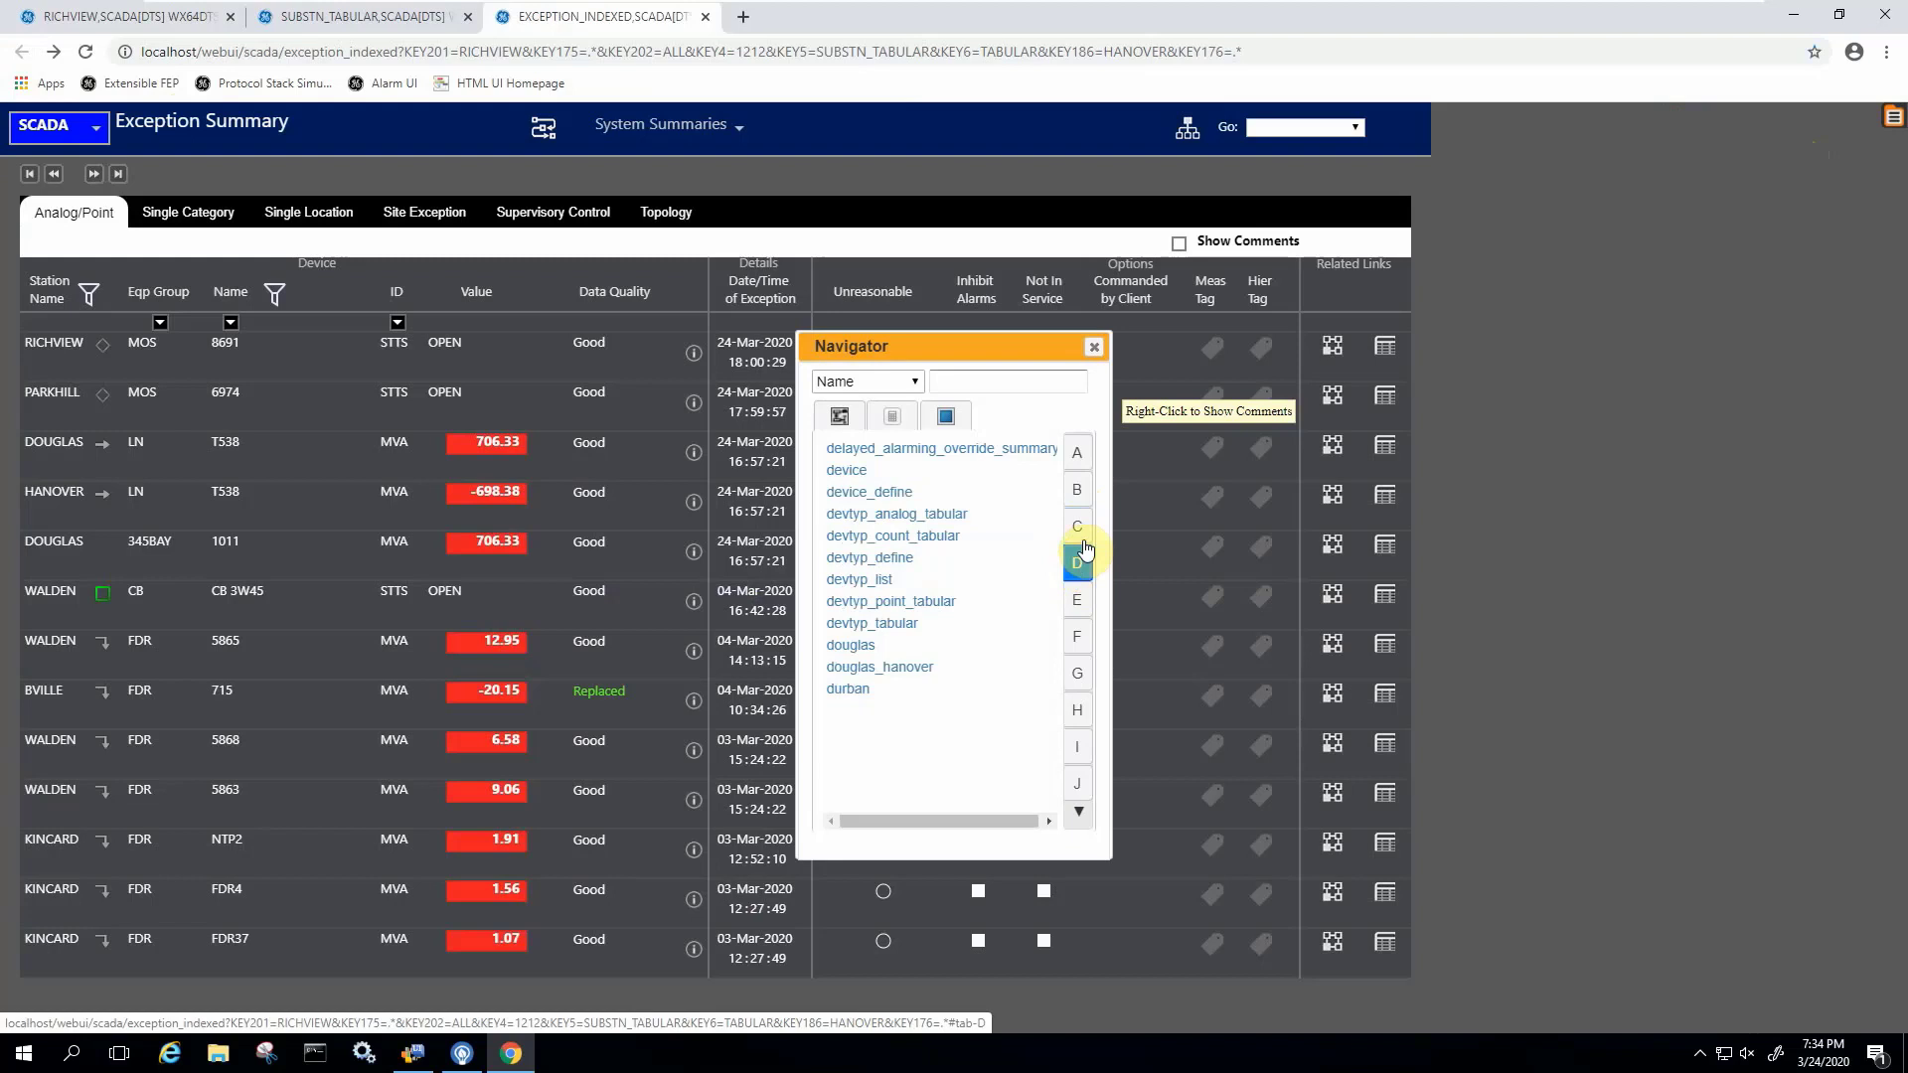
left_click(1093, 456)
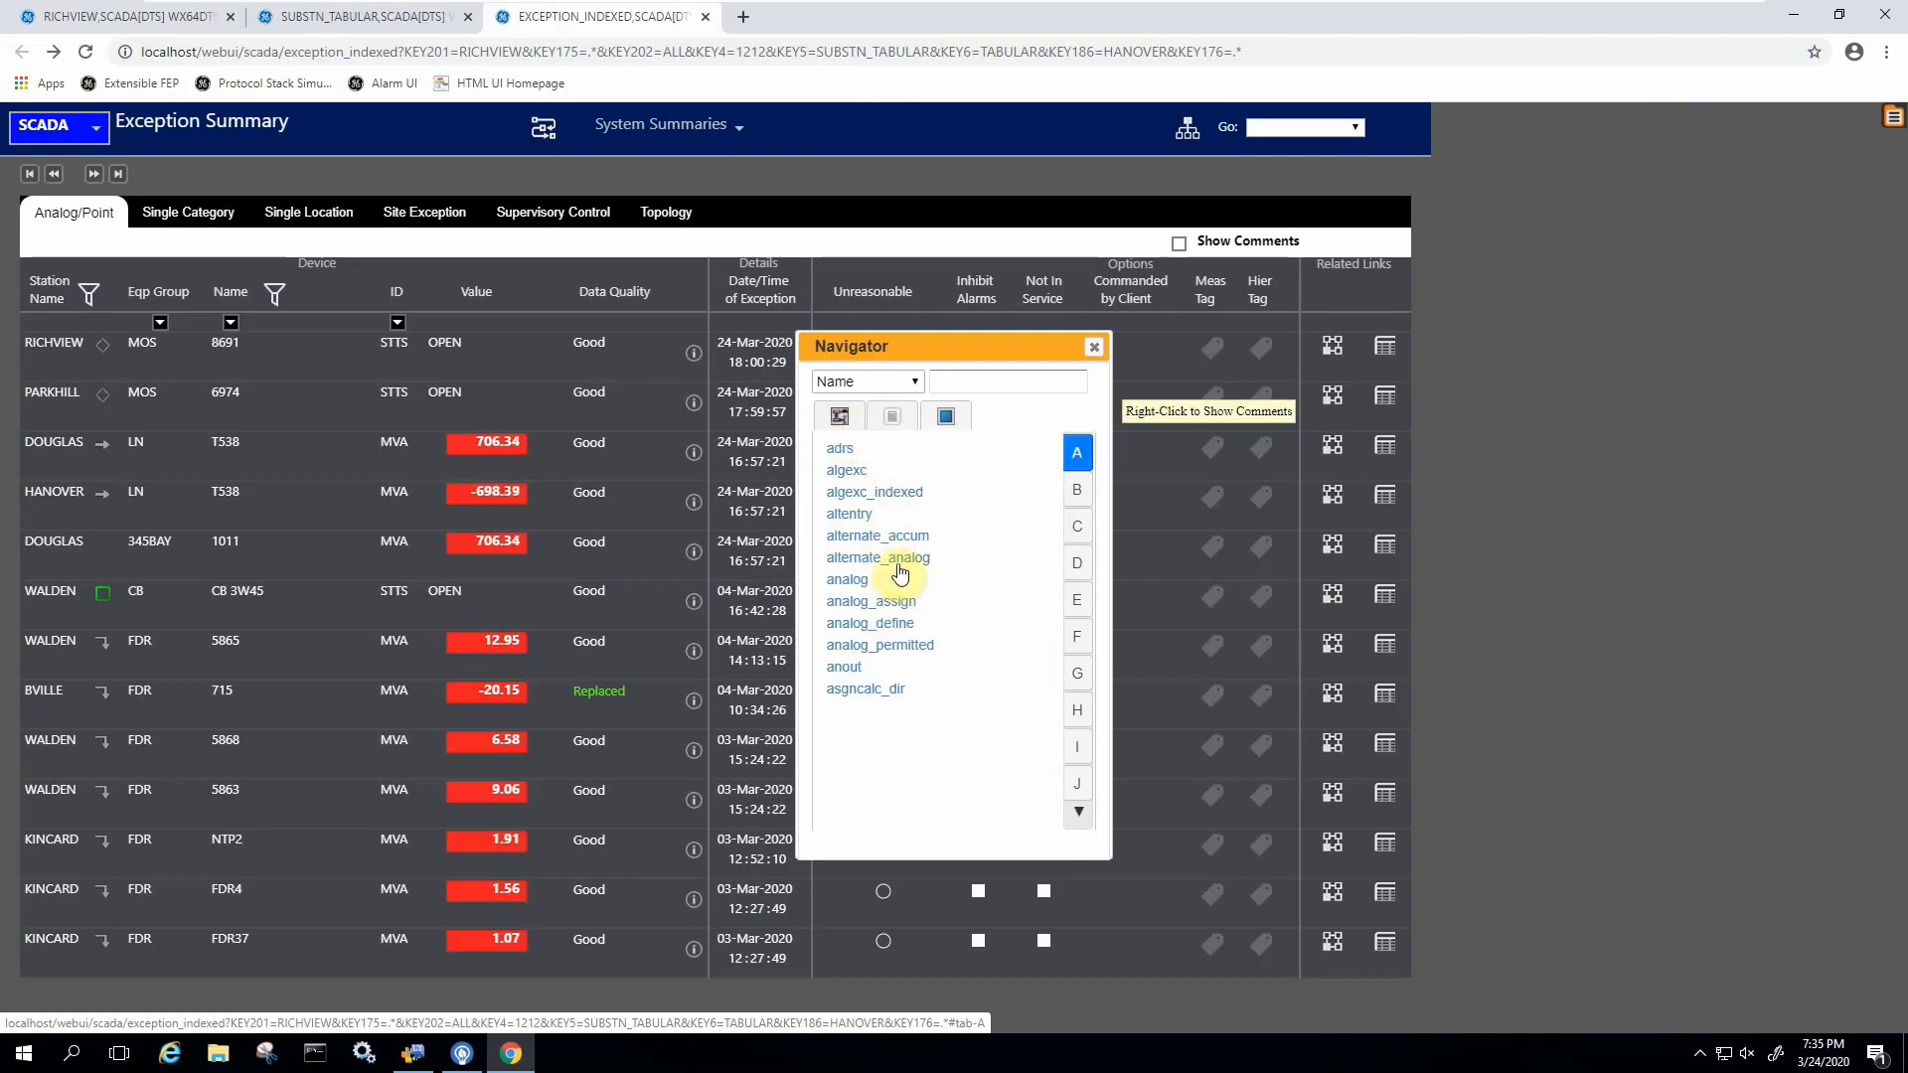
left_click(1094, 348)
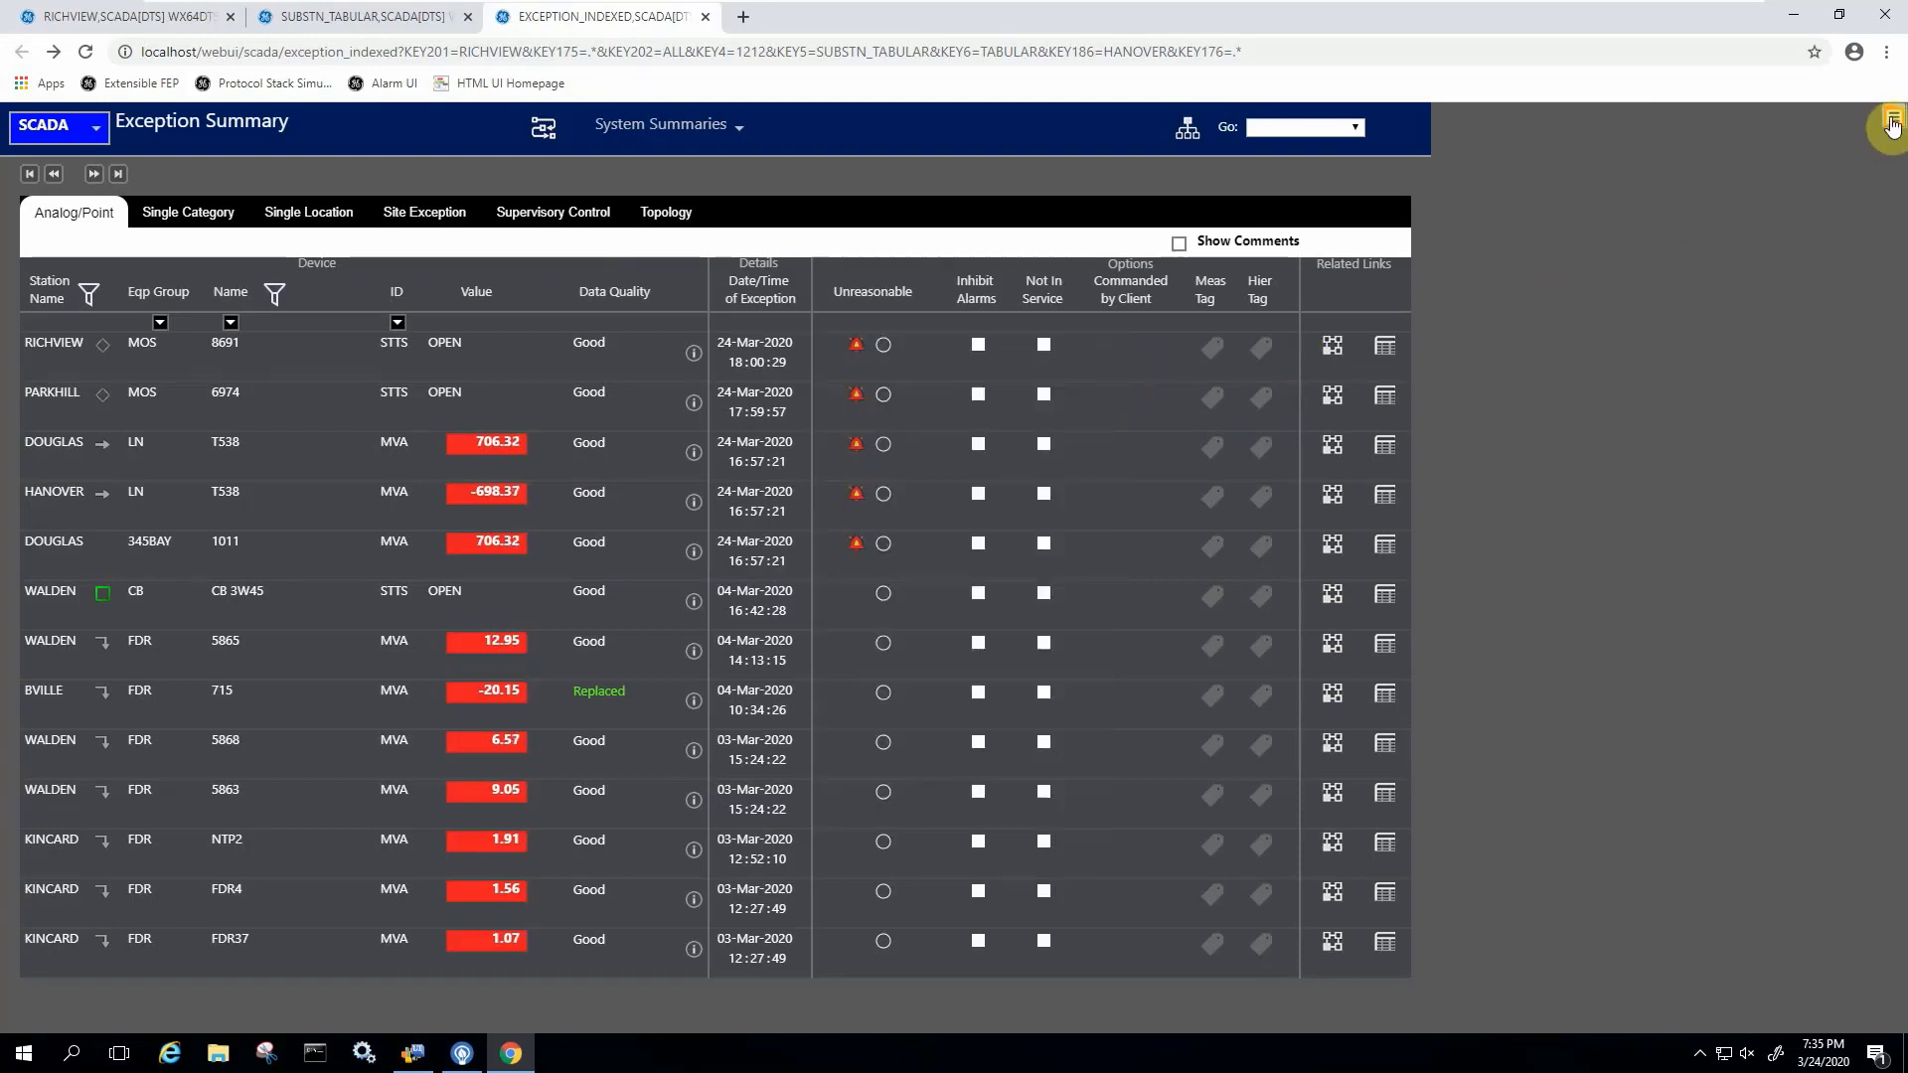
Step: Open the Alarm Viewer grid from the Exception Summary display
mouse_move(1898, 122)
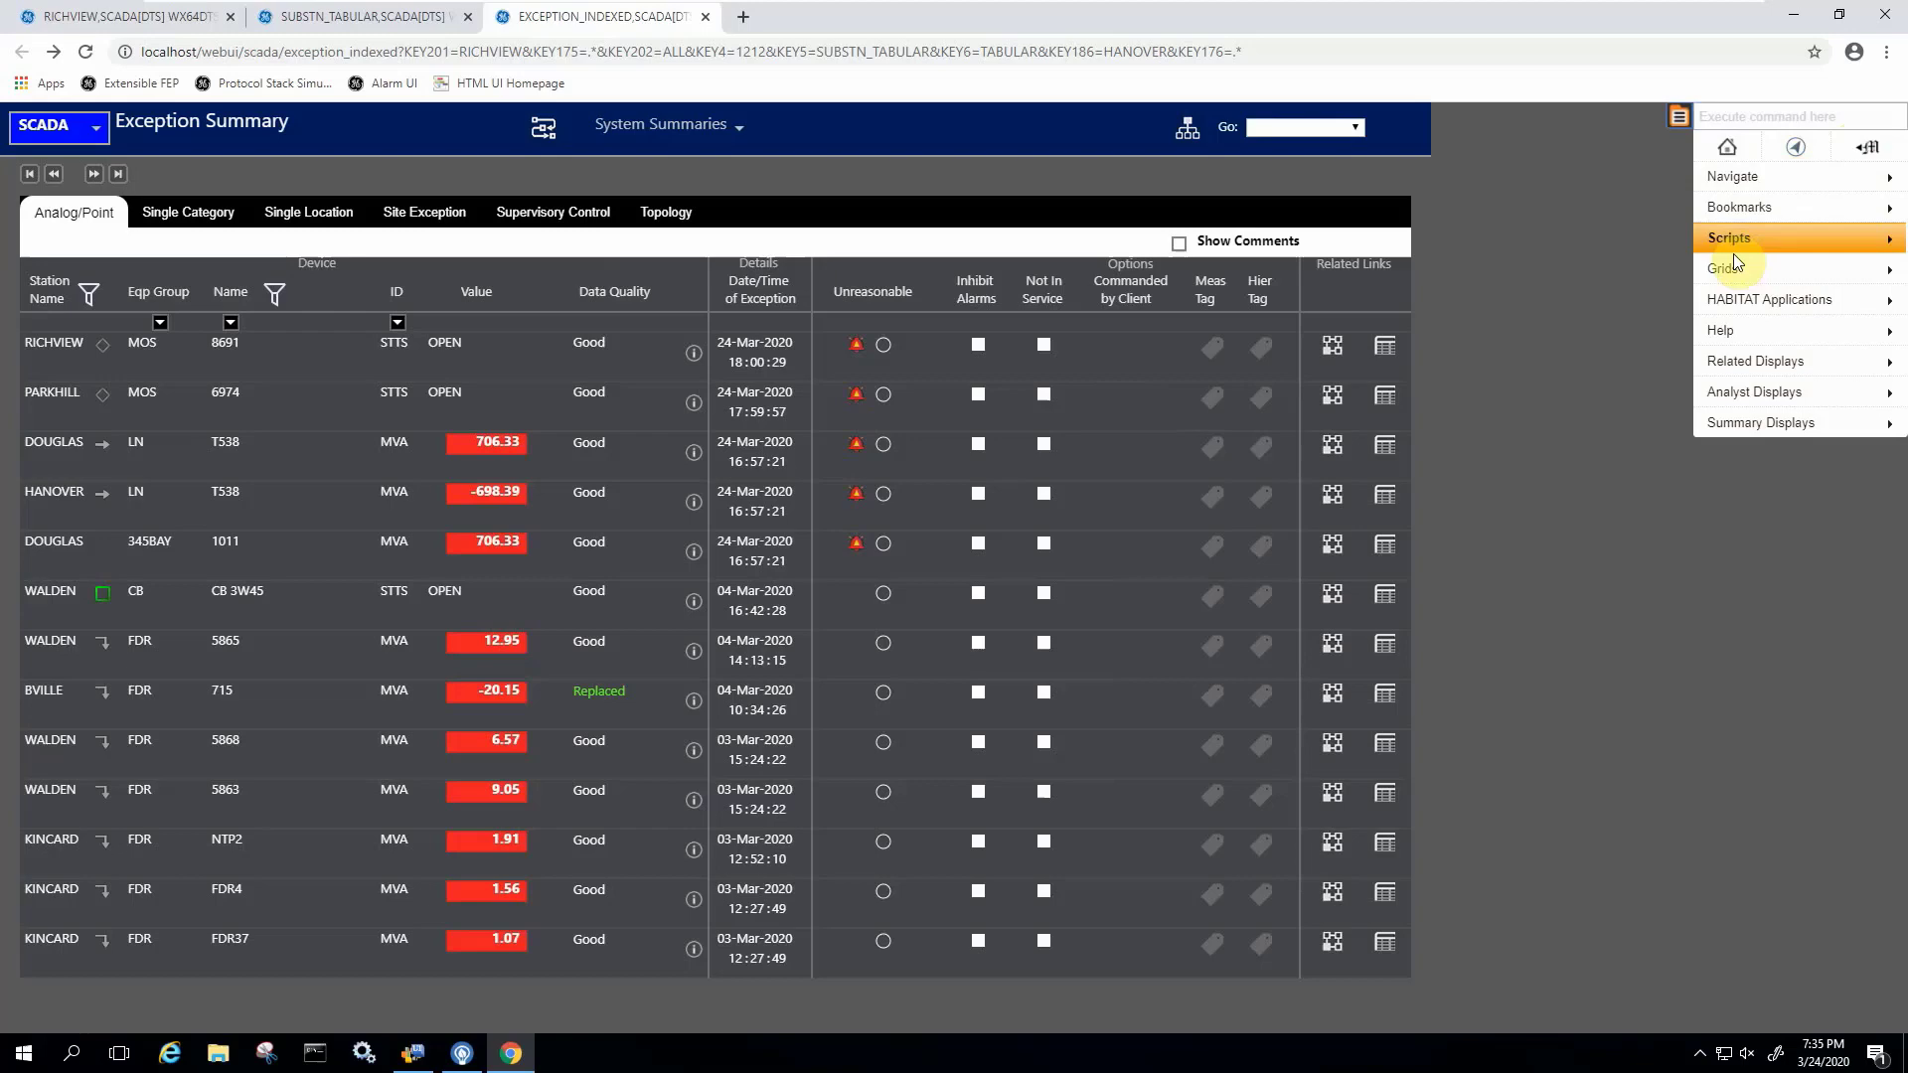
mouse_move(1737, 274)
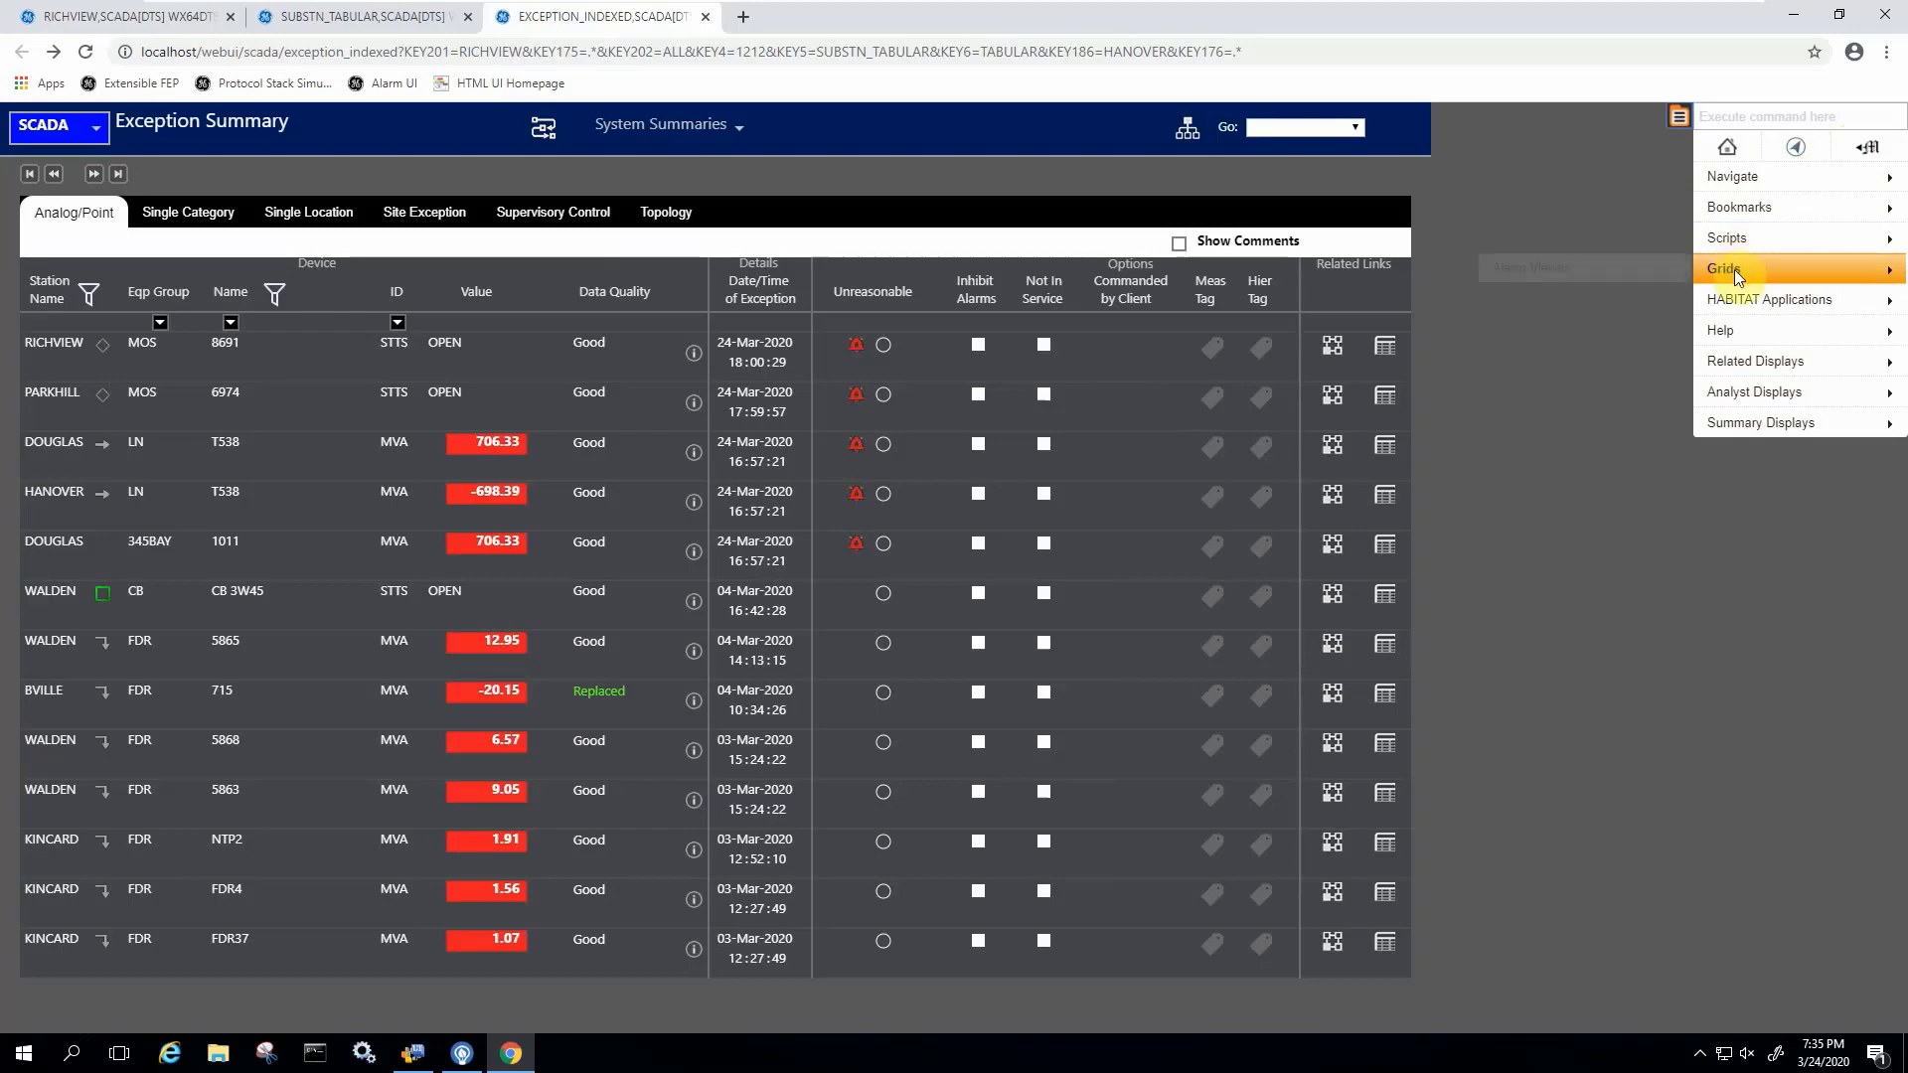
left_click(1562, 277)
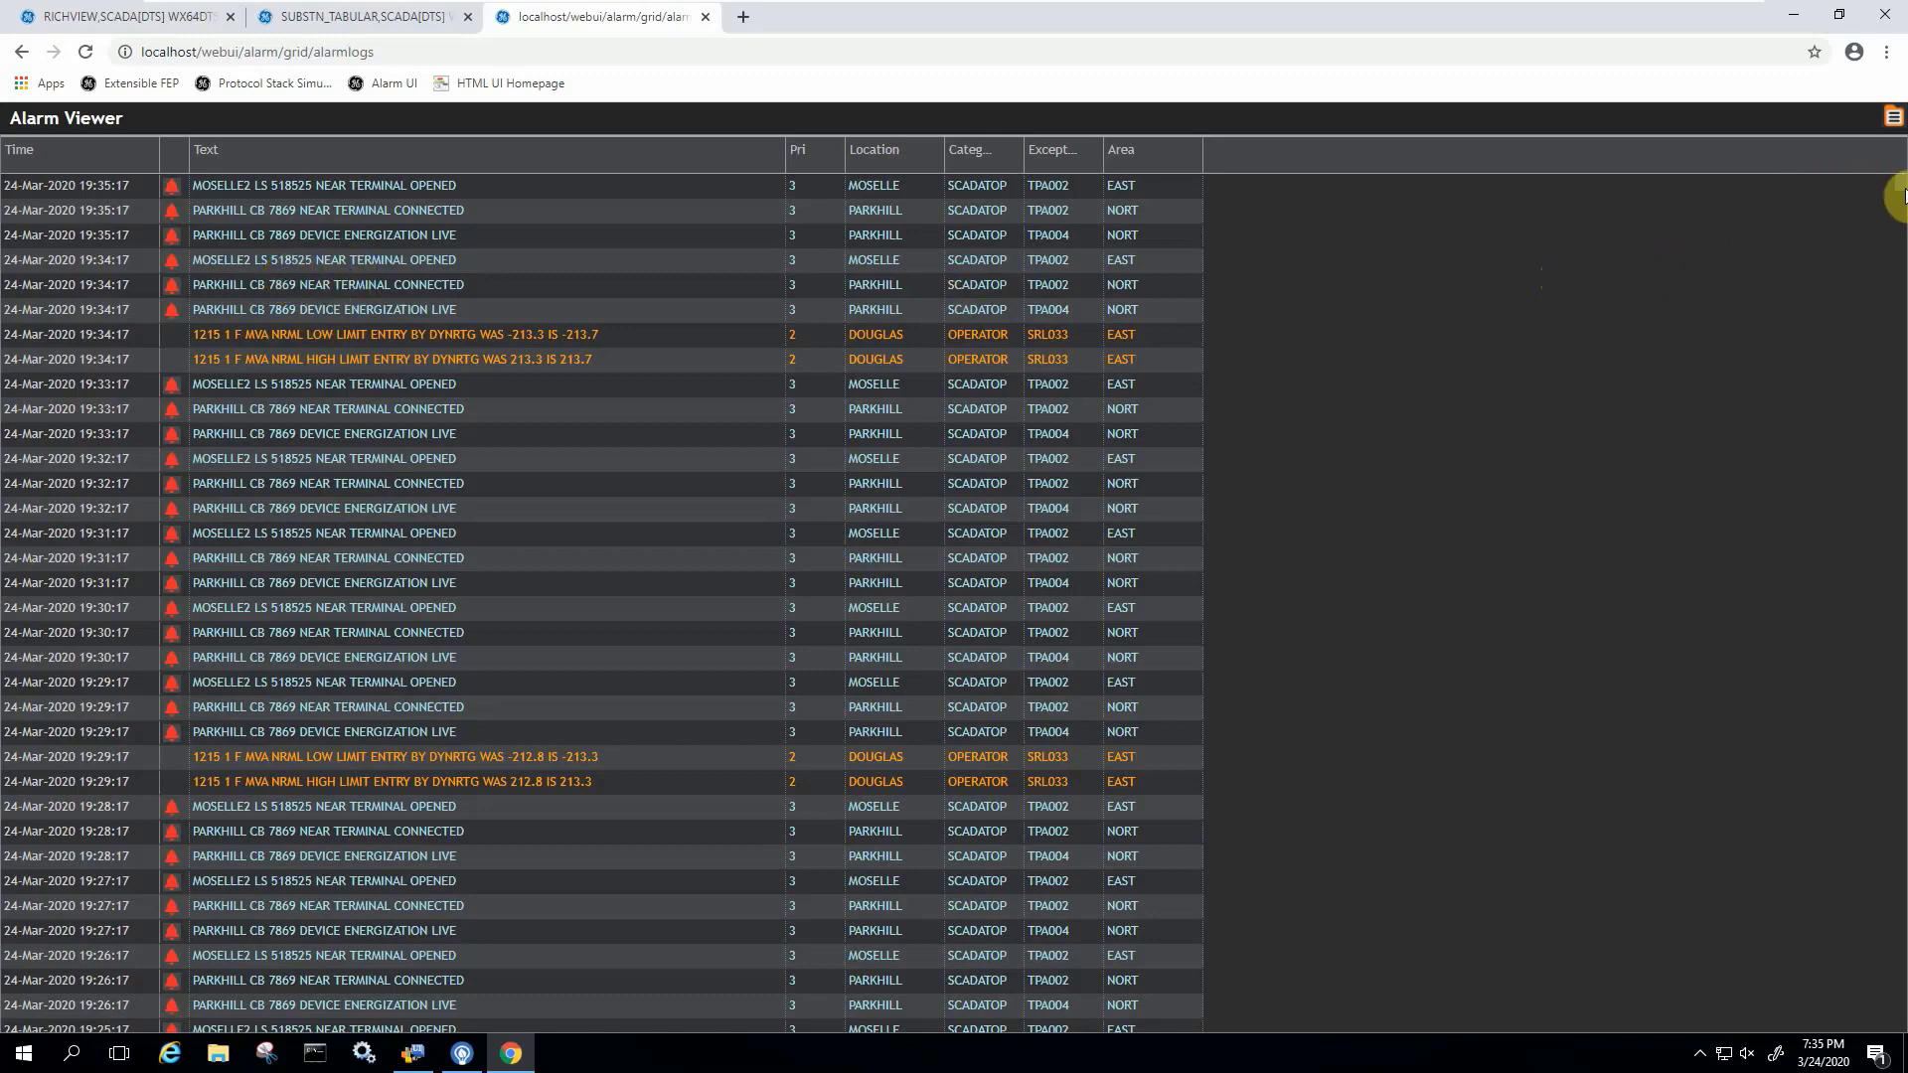
Step: Sort the Alarm Viewer by time with the oldest alarms at the head, and switch back to newest first
mouse_move(1903, 194)
left_mouse_down()
mouse_move(1895, 281)
mouse_move(1902, 169)
left_mouse_up()
left_click(26, 154)
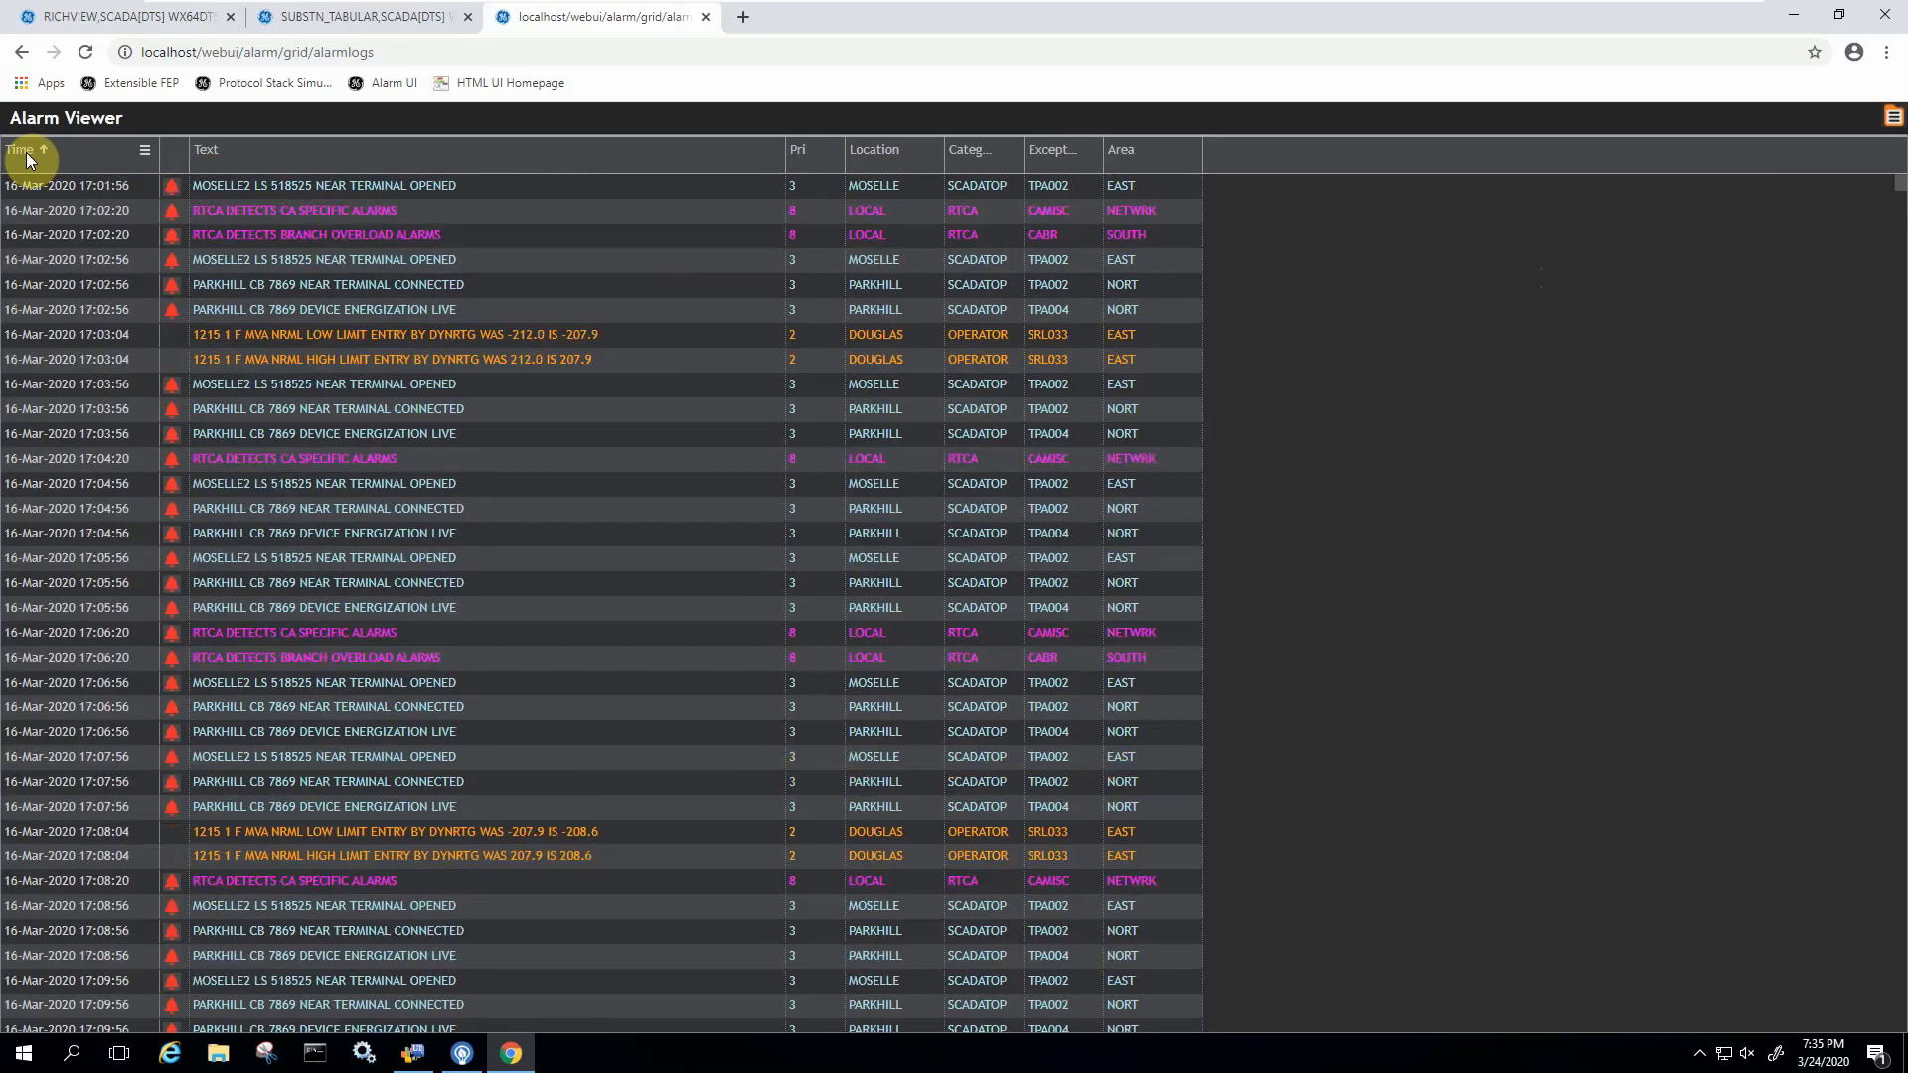
left_click(27, 154)
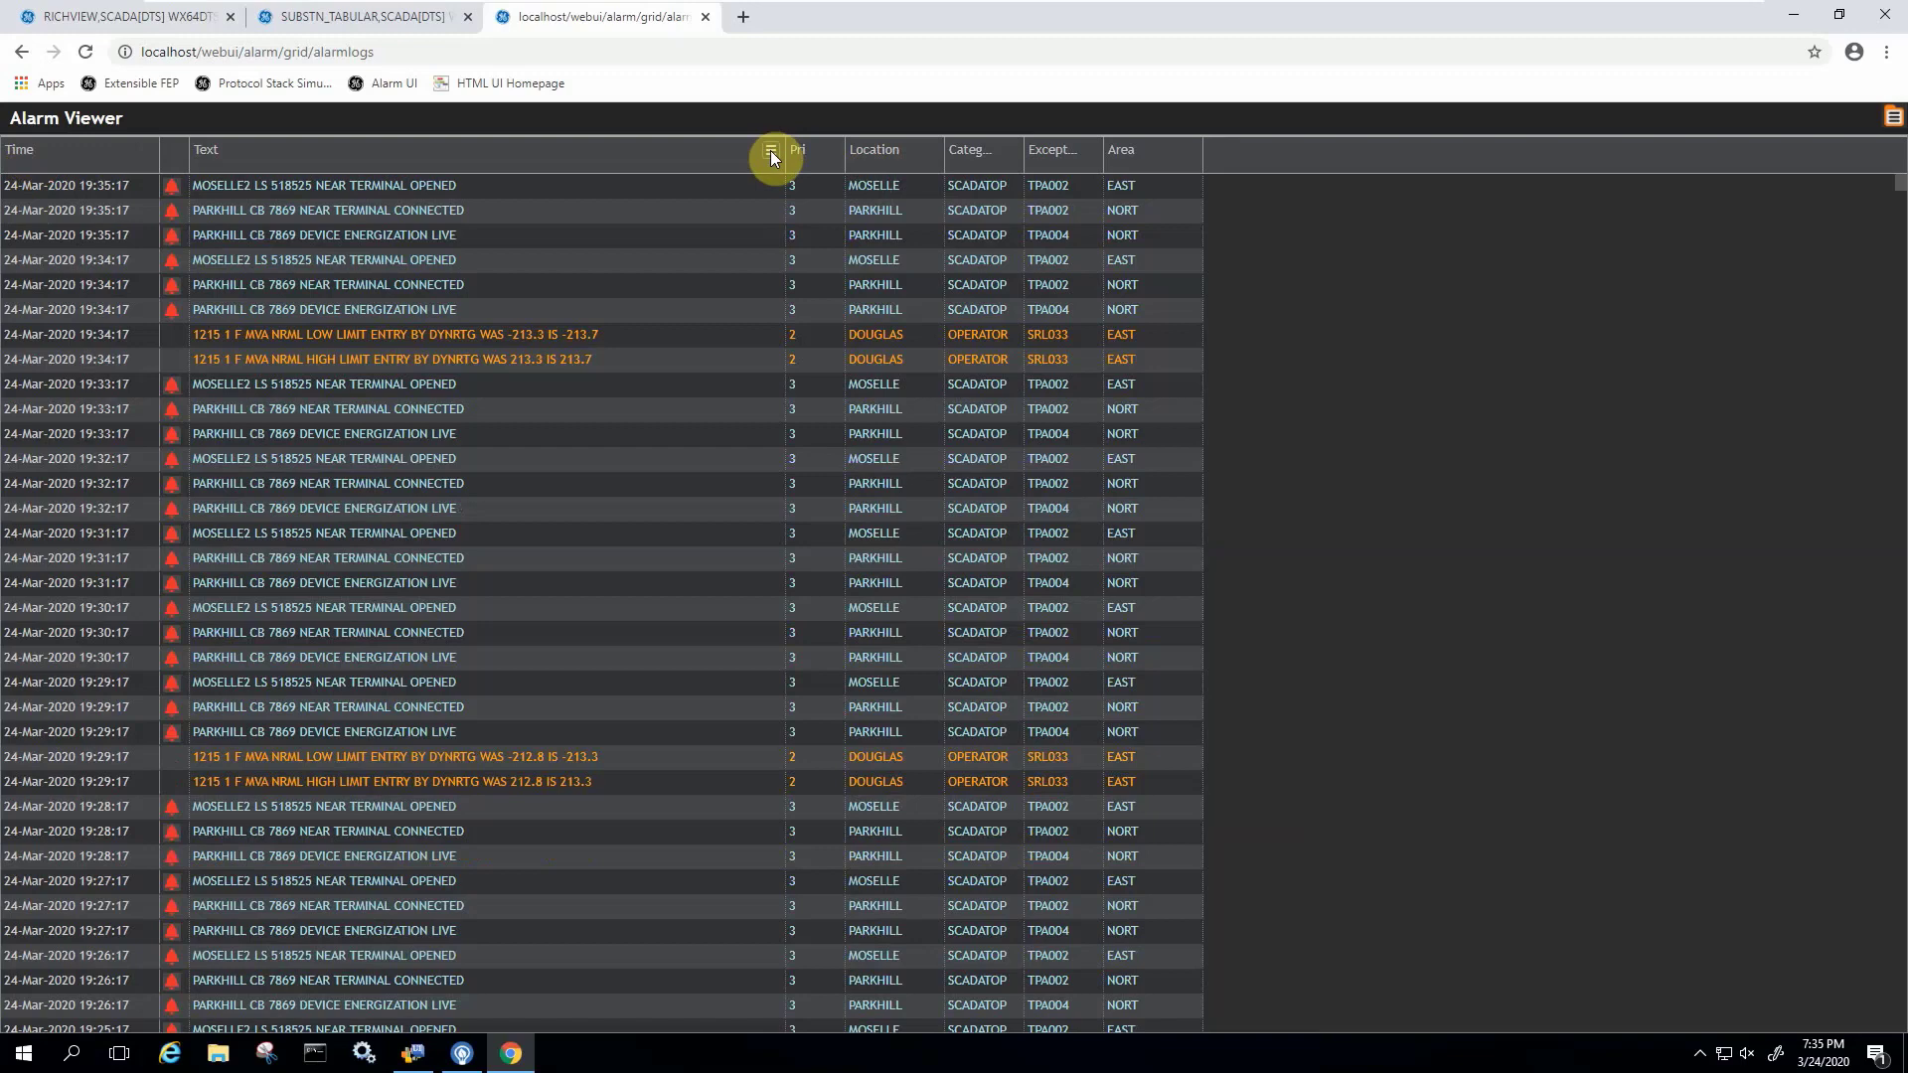
Step: Filter the Alarm Viewer's Text column to entries containing "park" and close the filter popup
left_click(771, 154)
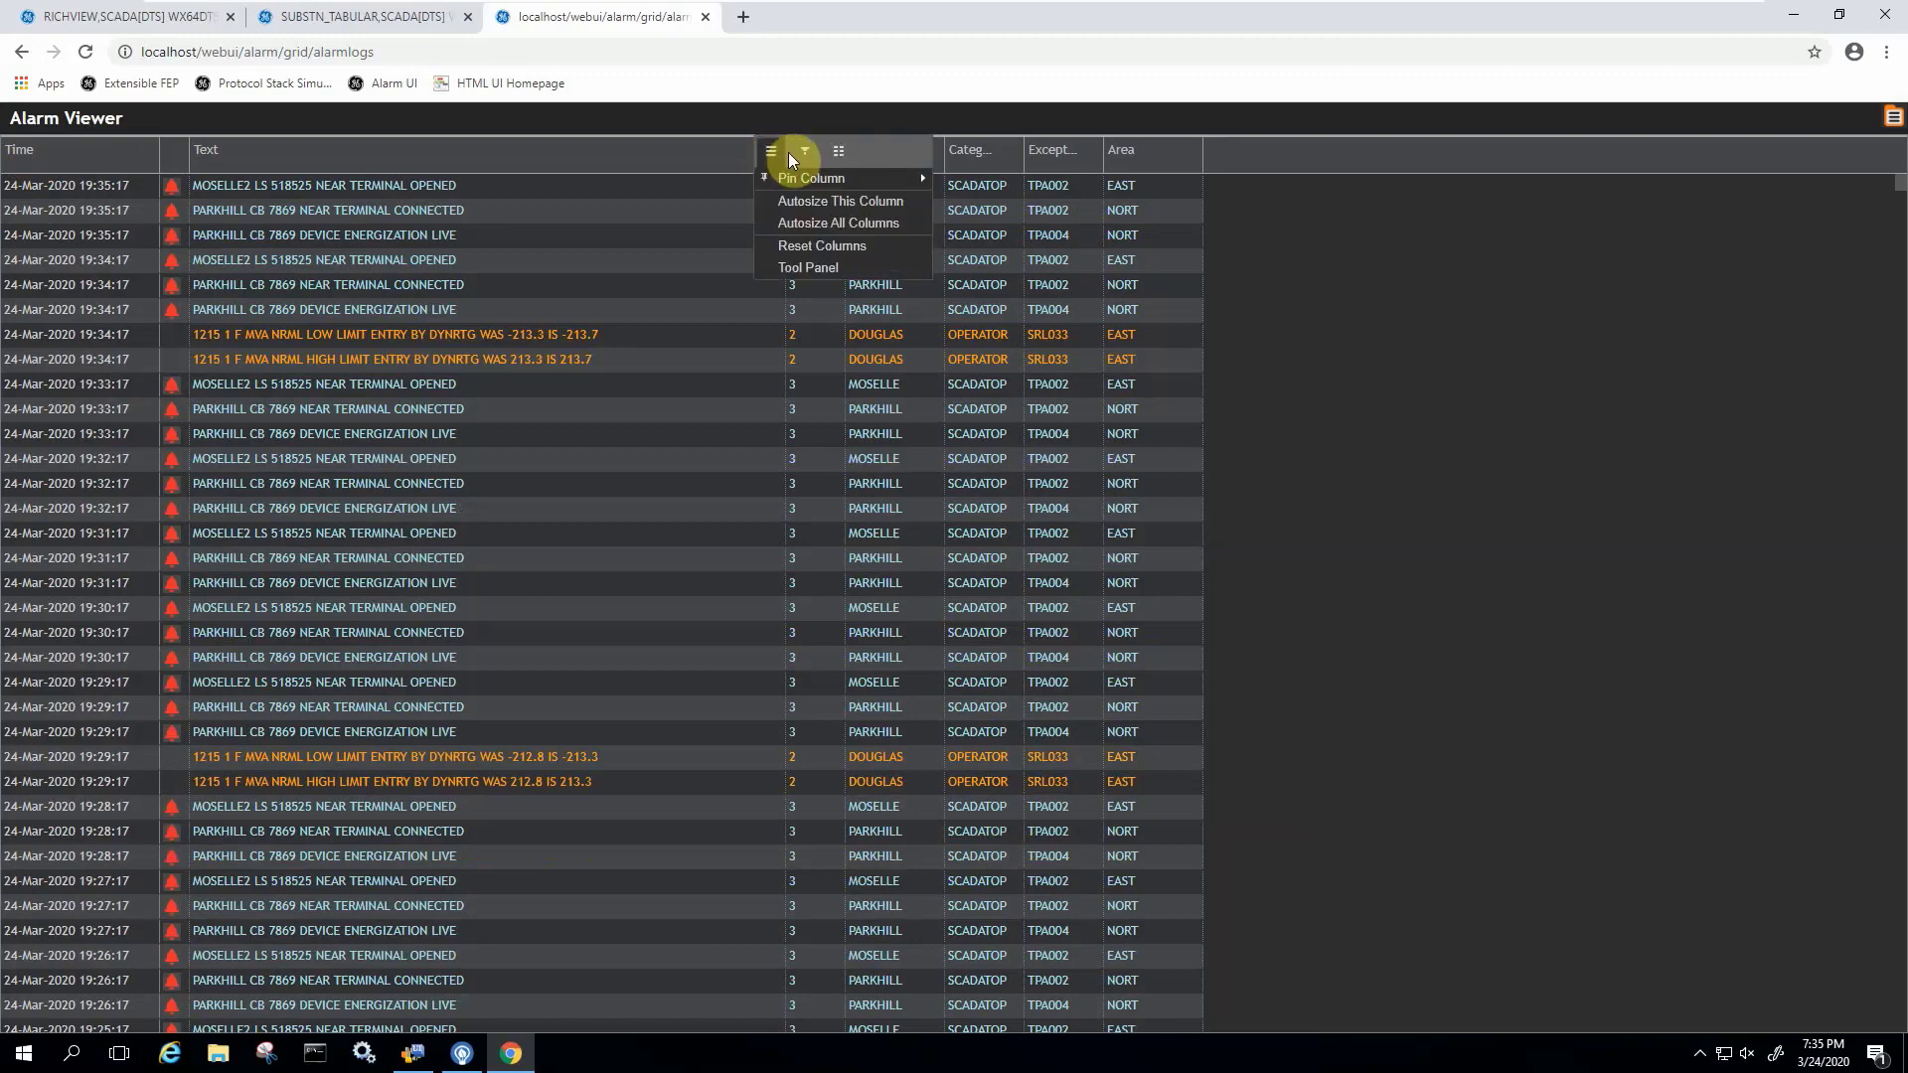
left_click(805, 152)
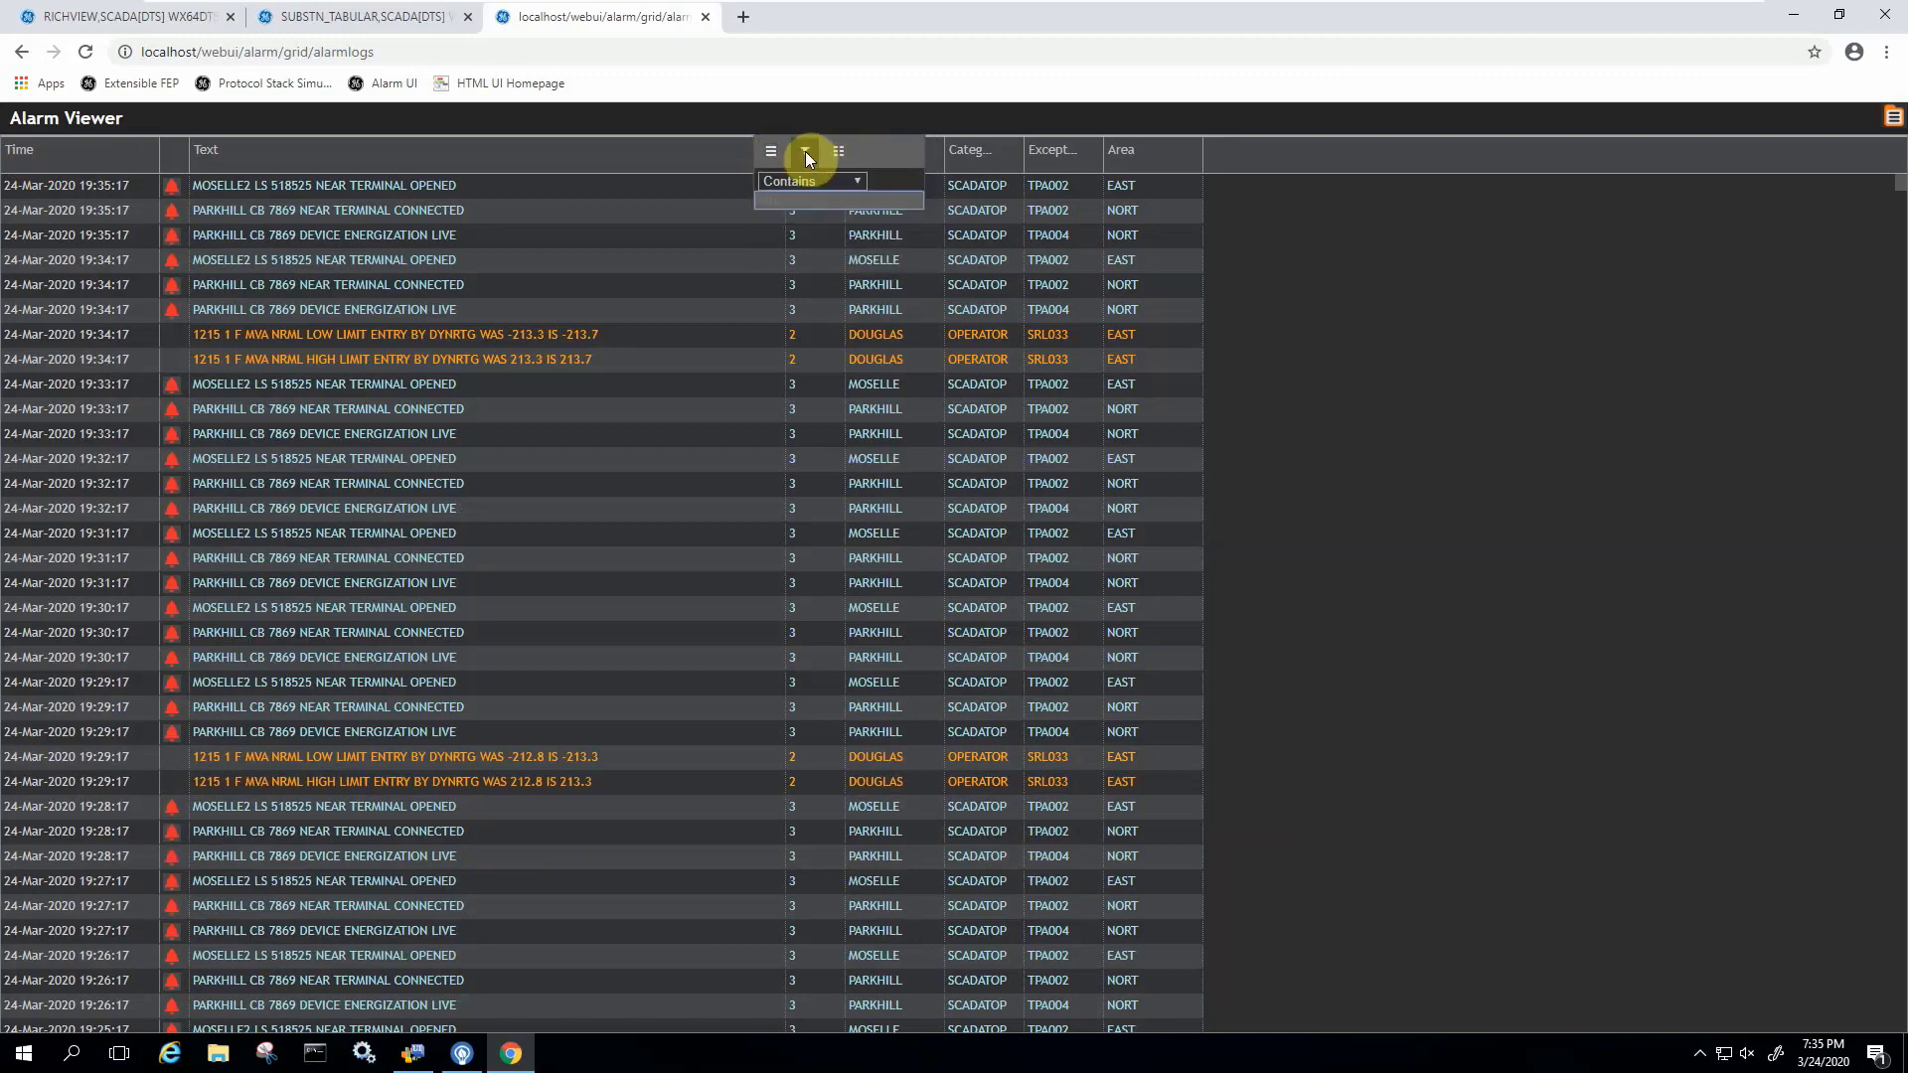
left_click(783, 199)
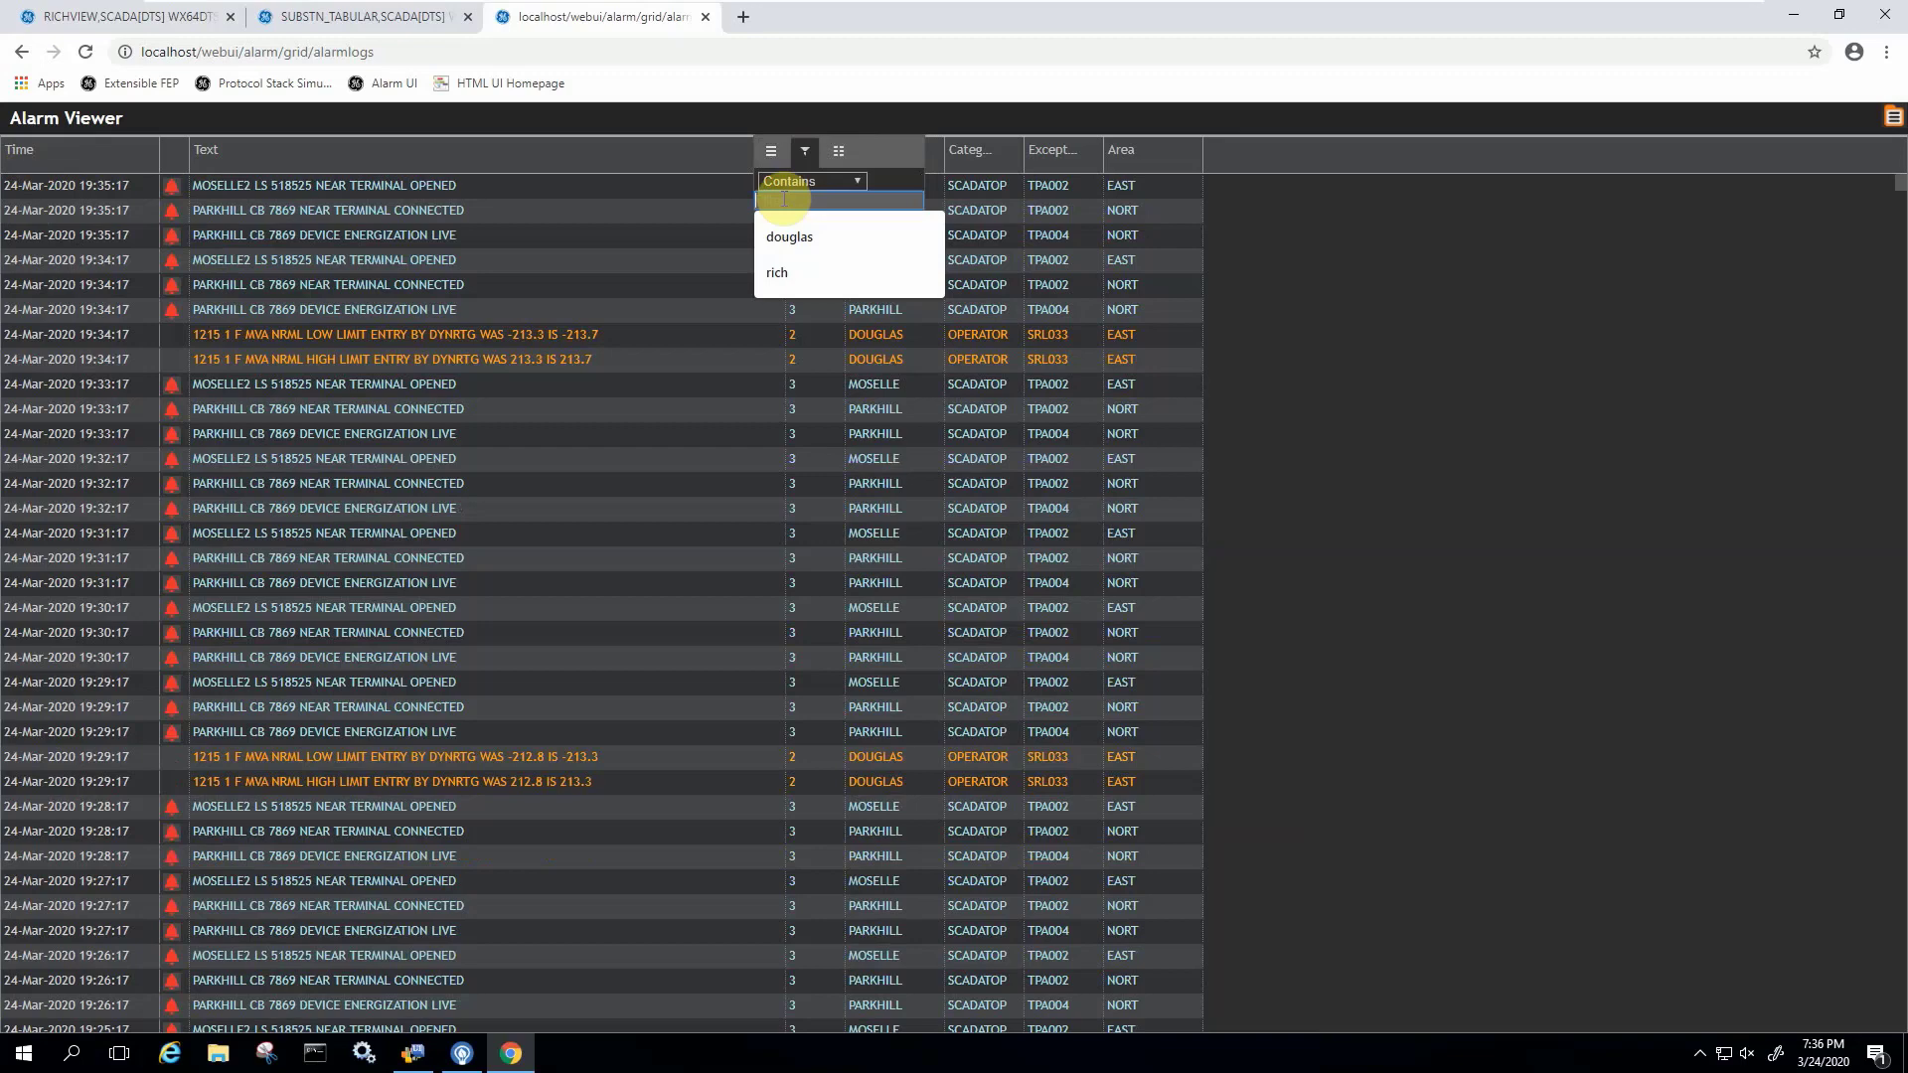
type("p")
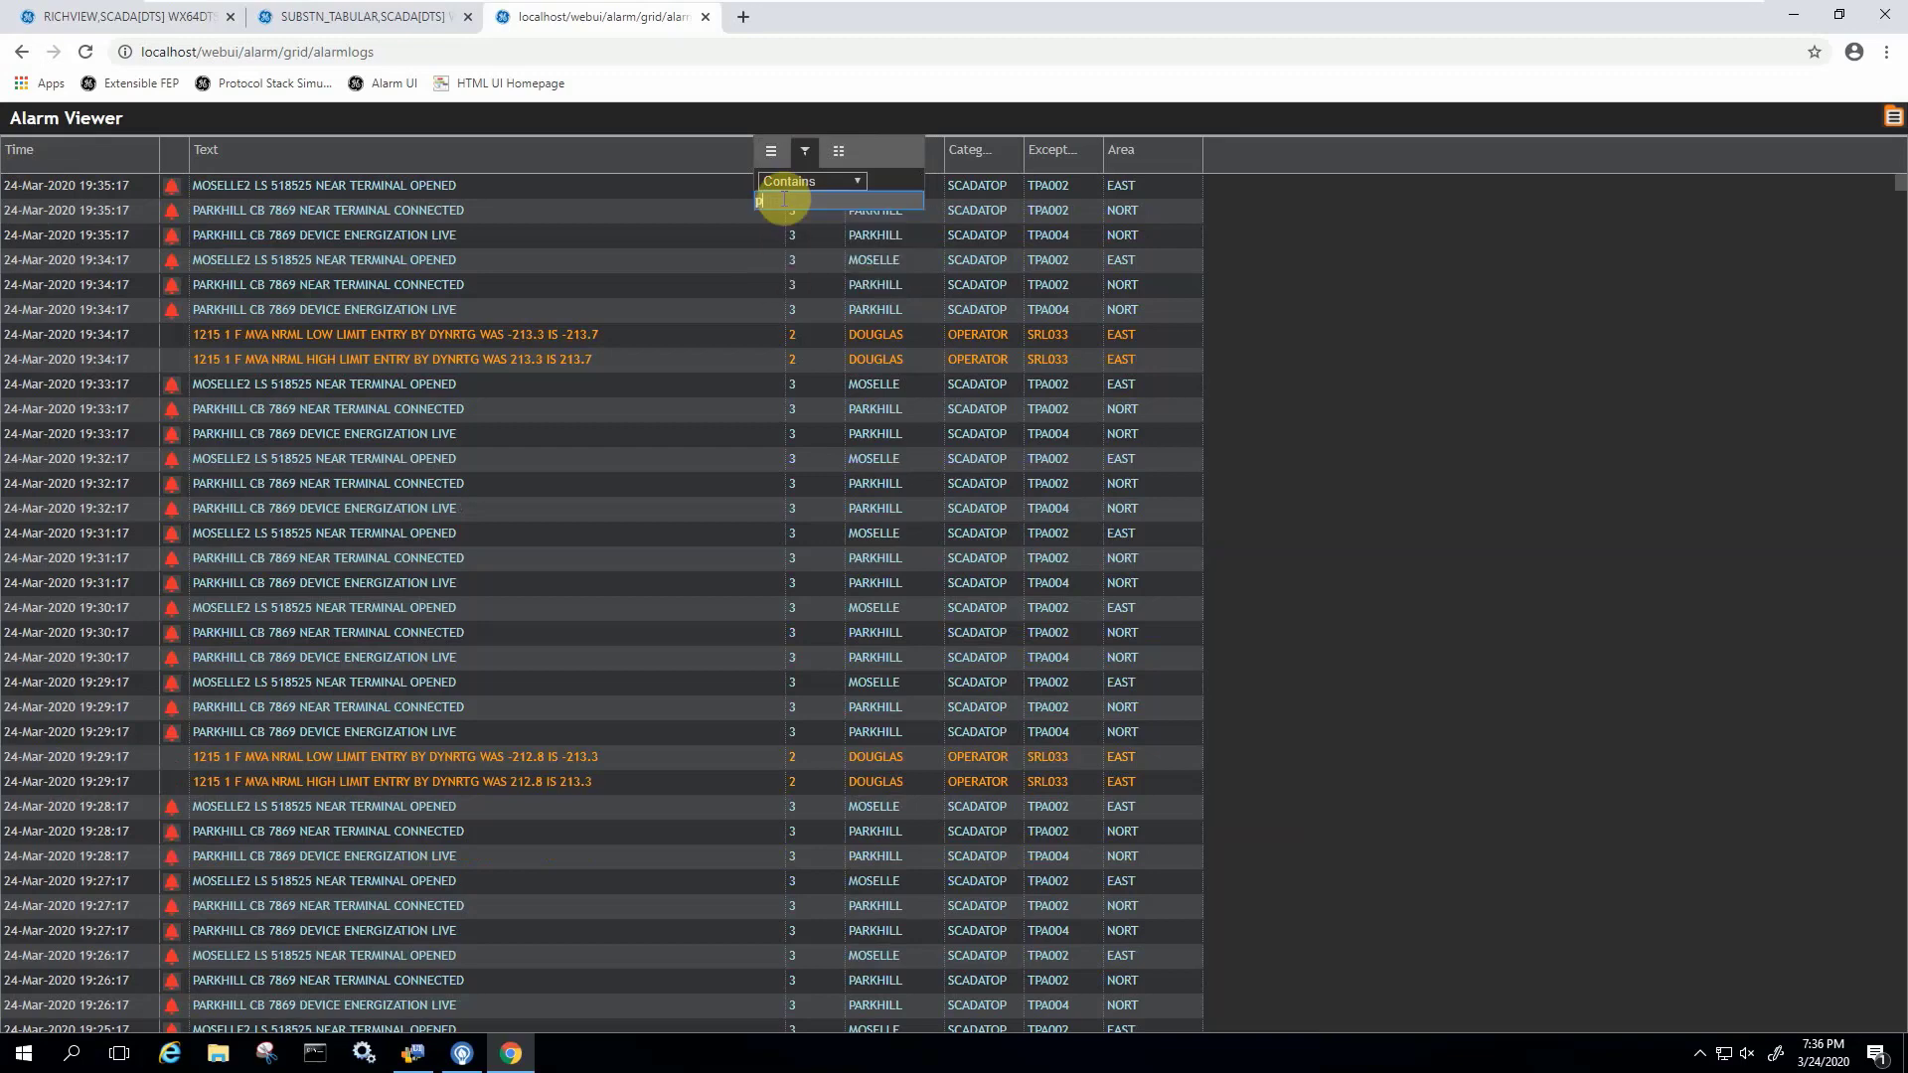
type("ark")
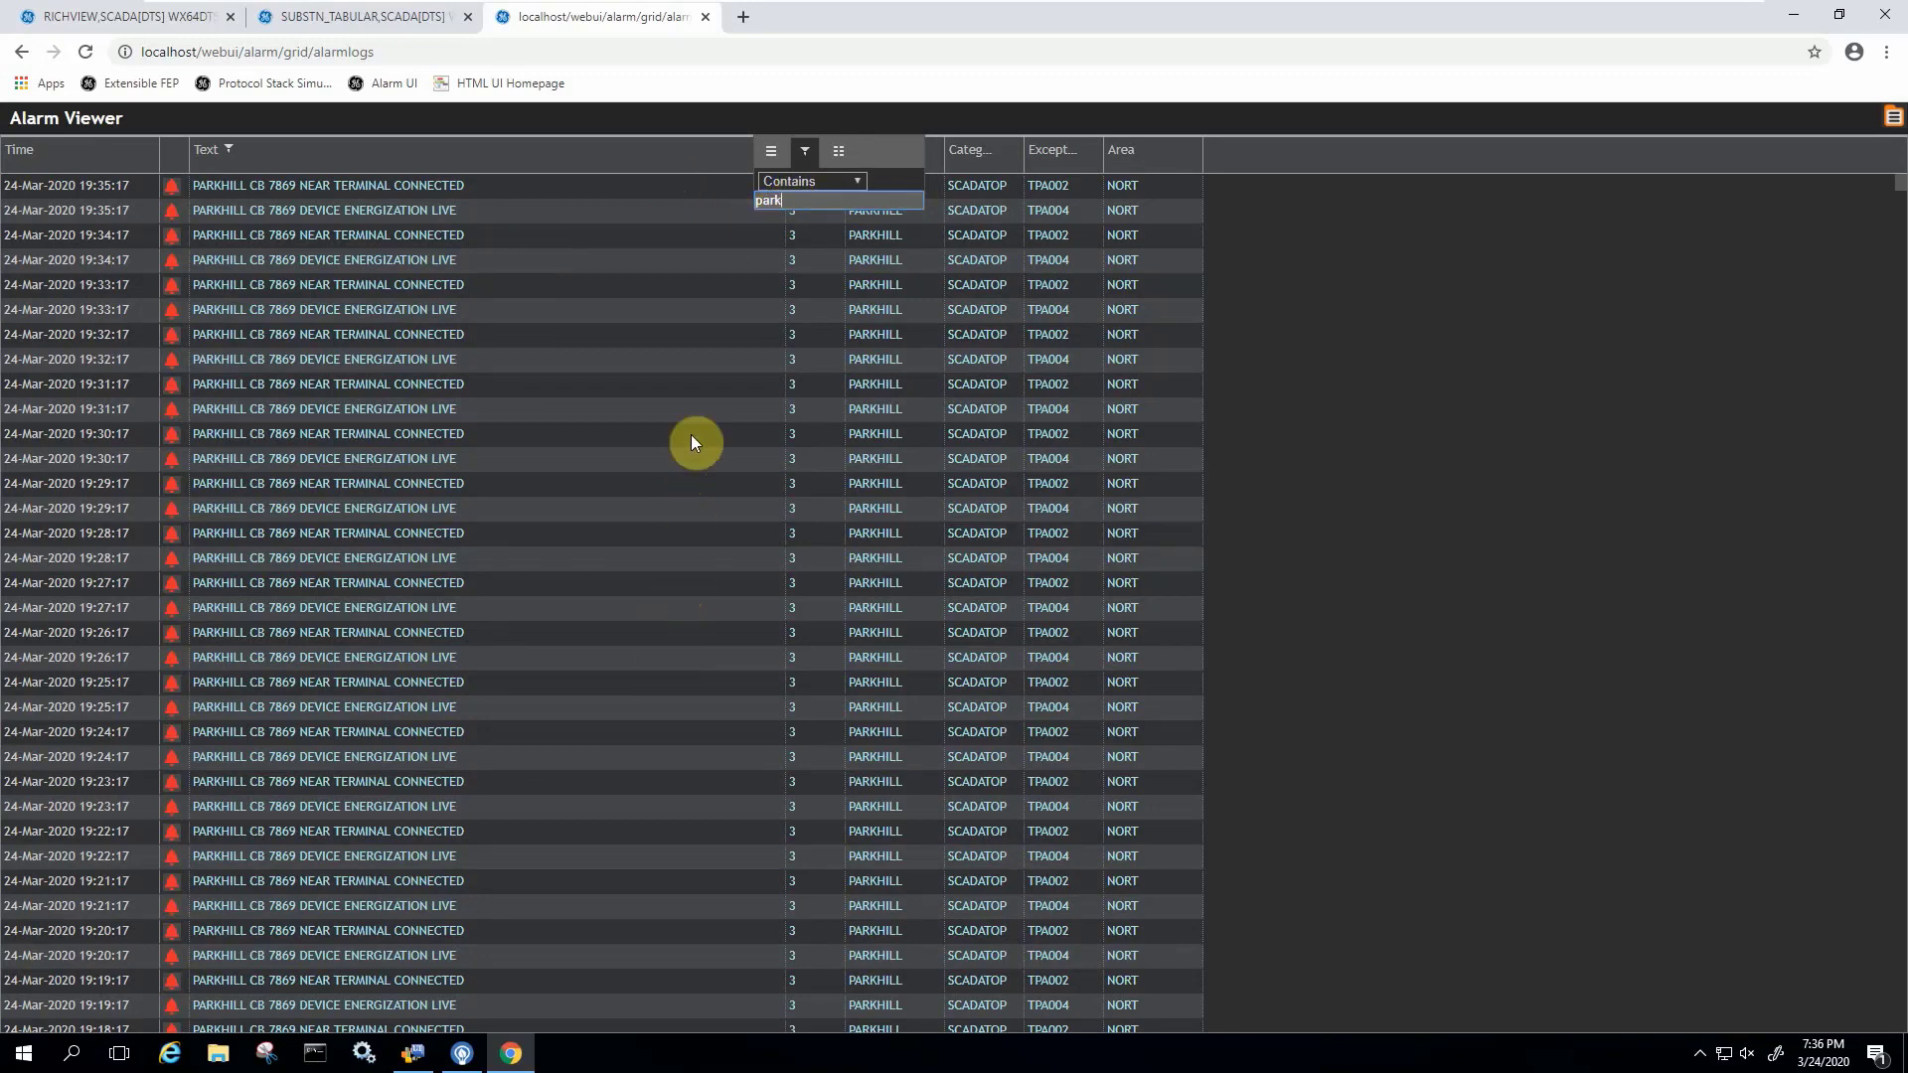
left_click(1335, 422)
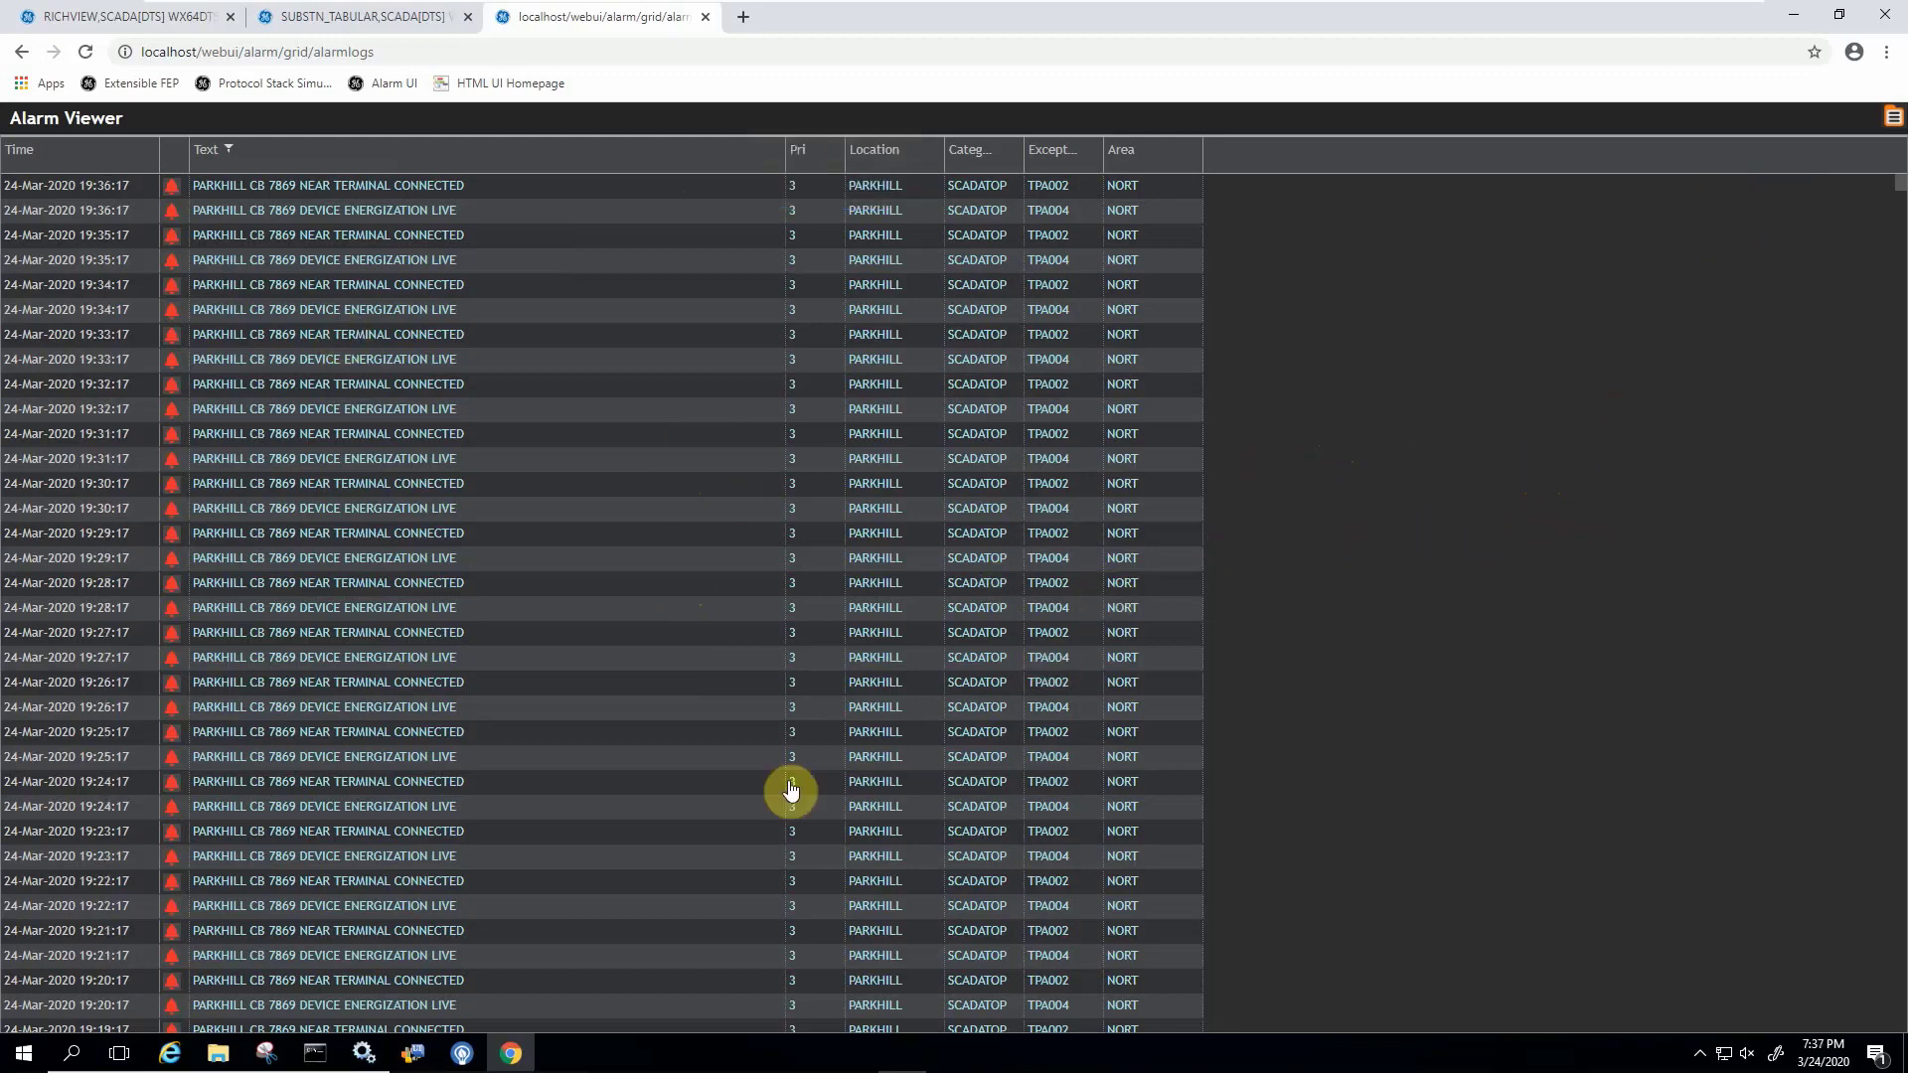
Step: Switch to Internet Explorer and, from the UI Prototype homepage, find "doug" and open the DOUGLAS one-line in a maximized window
left_click(171, 1057)
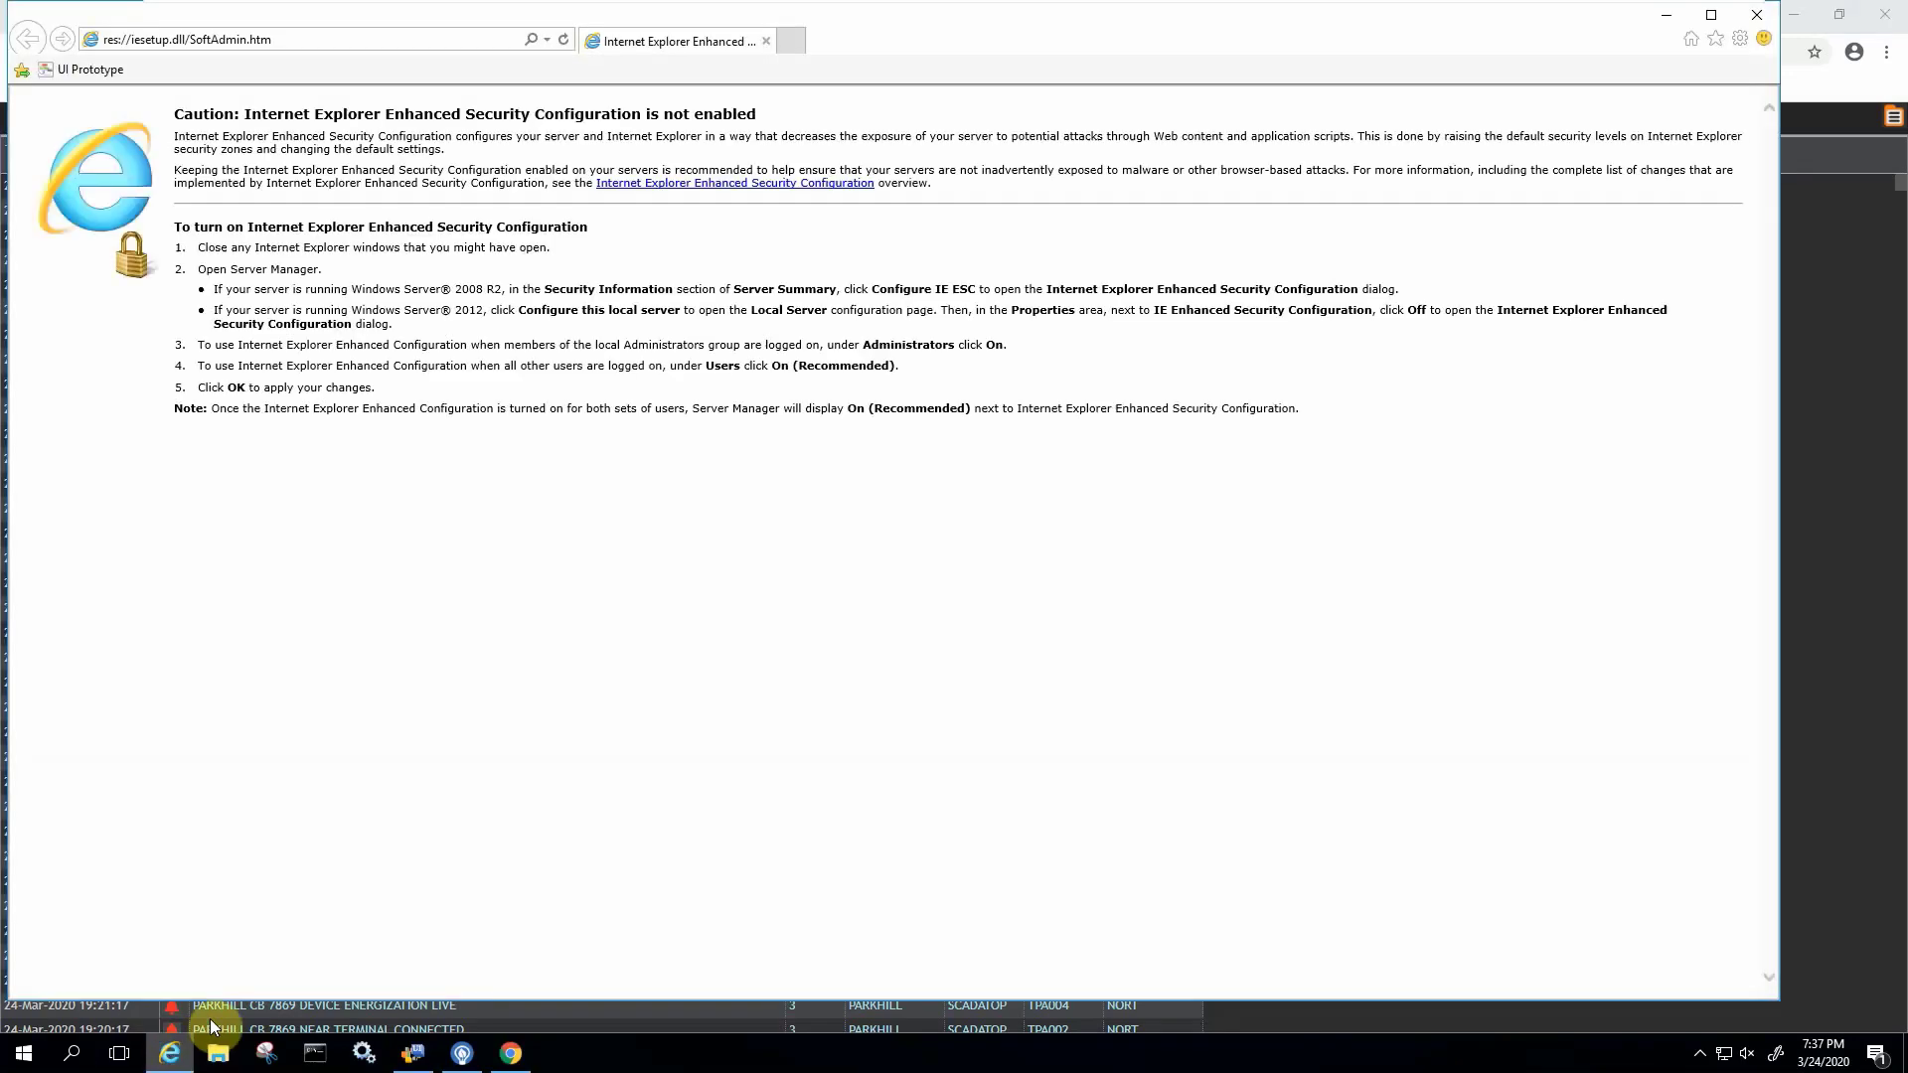
left_click(101, 70)
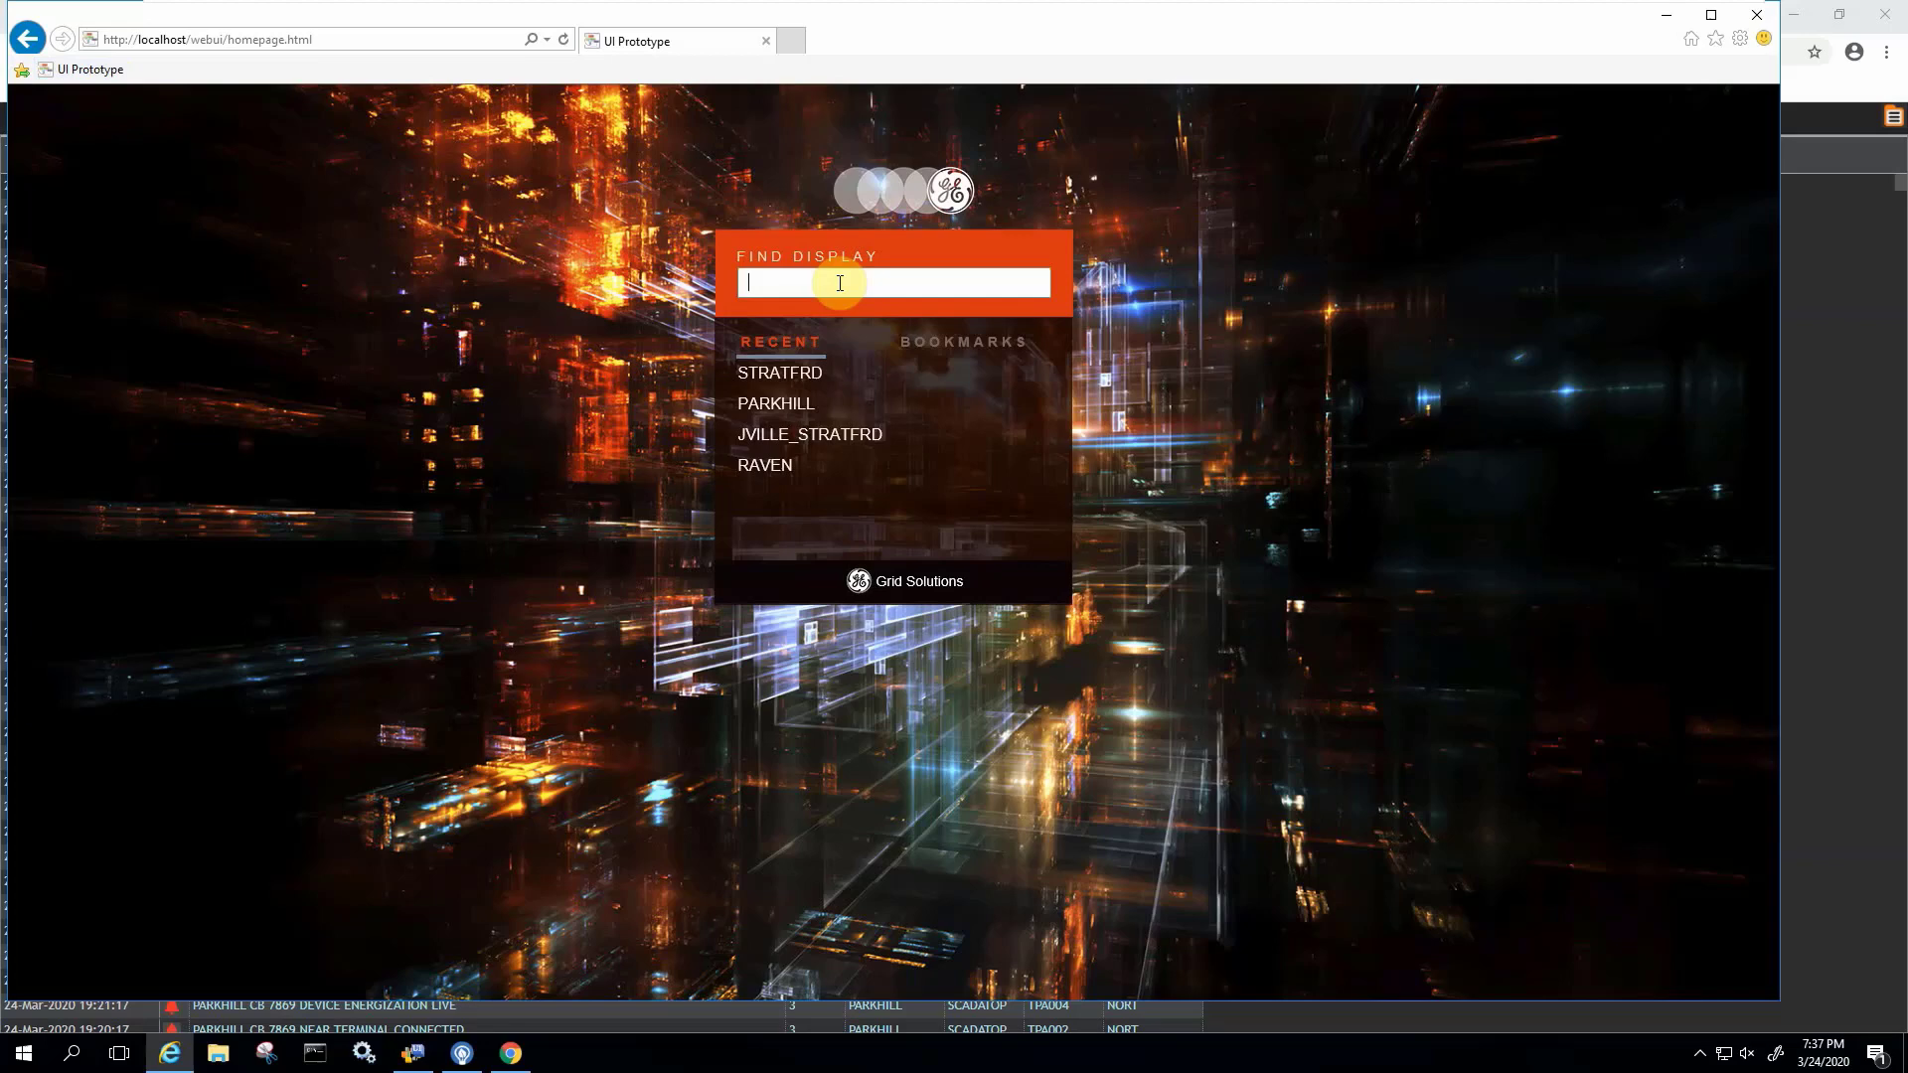
type("doug")
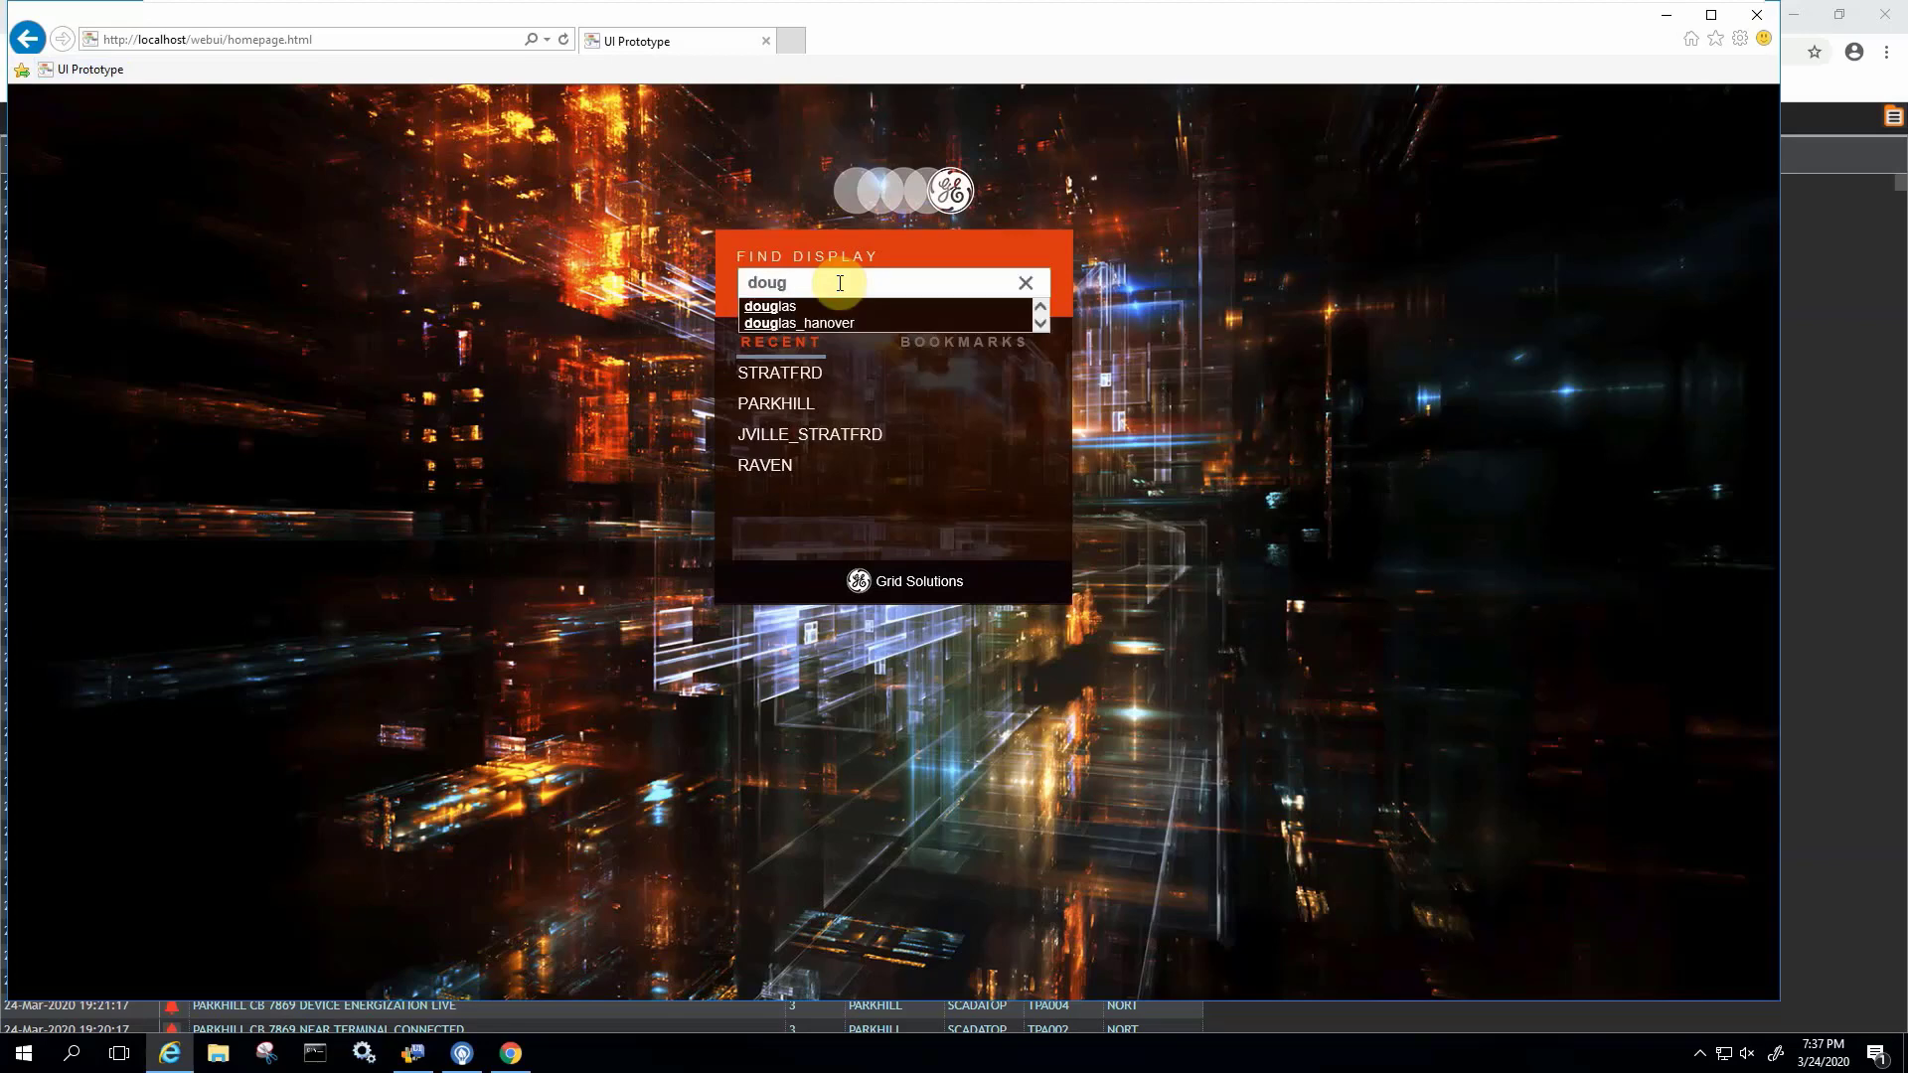
left_click(778, 307)
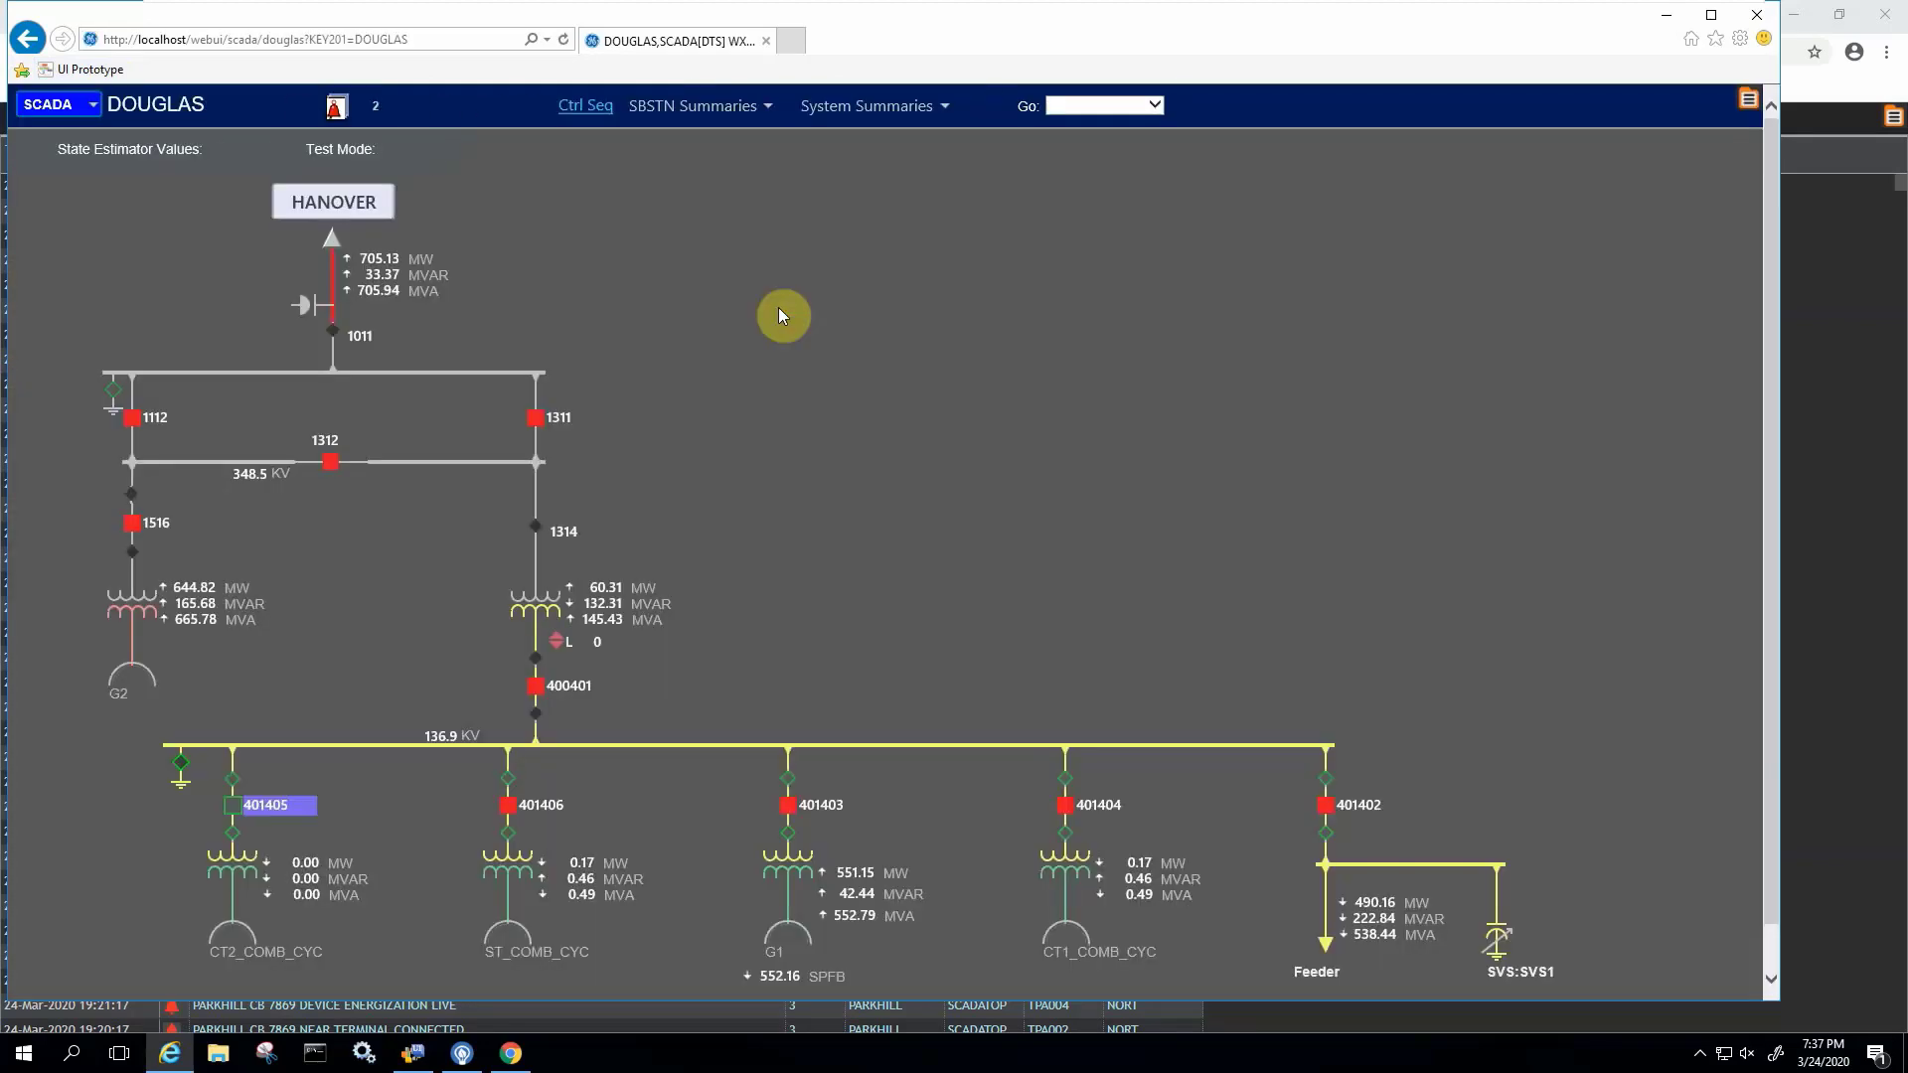
left_click(1712, 15)
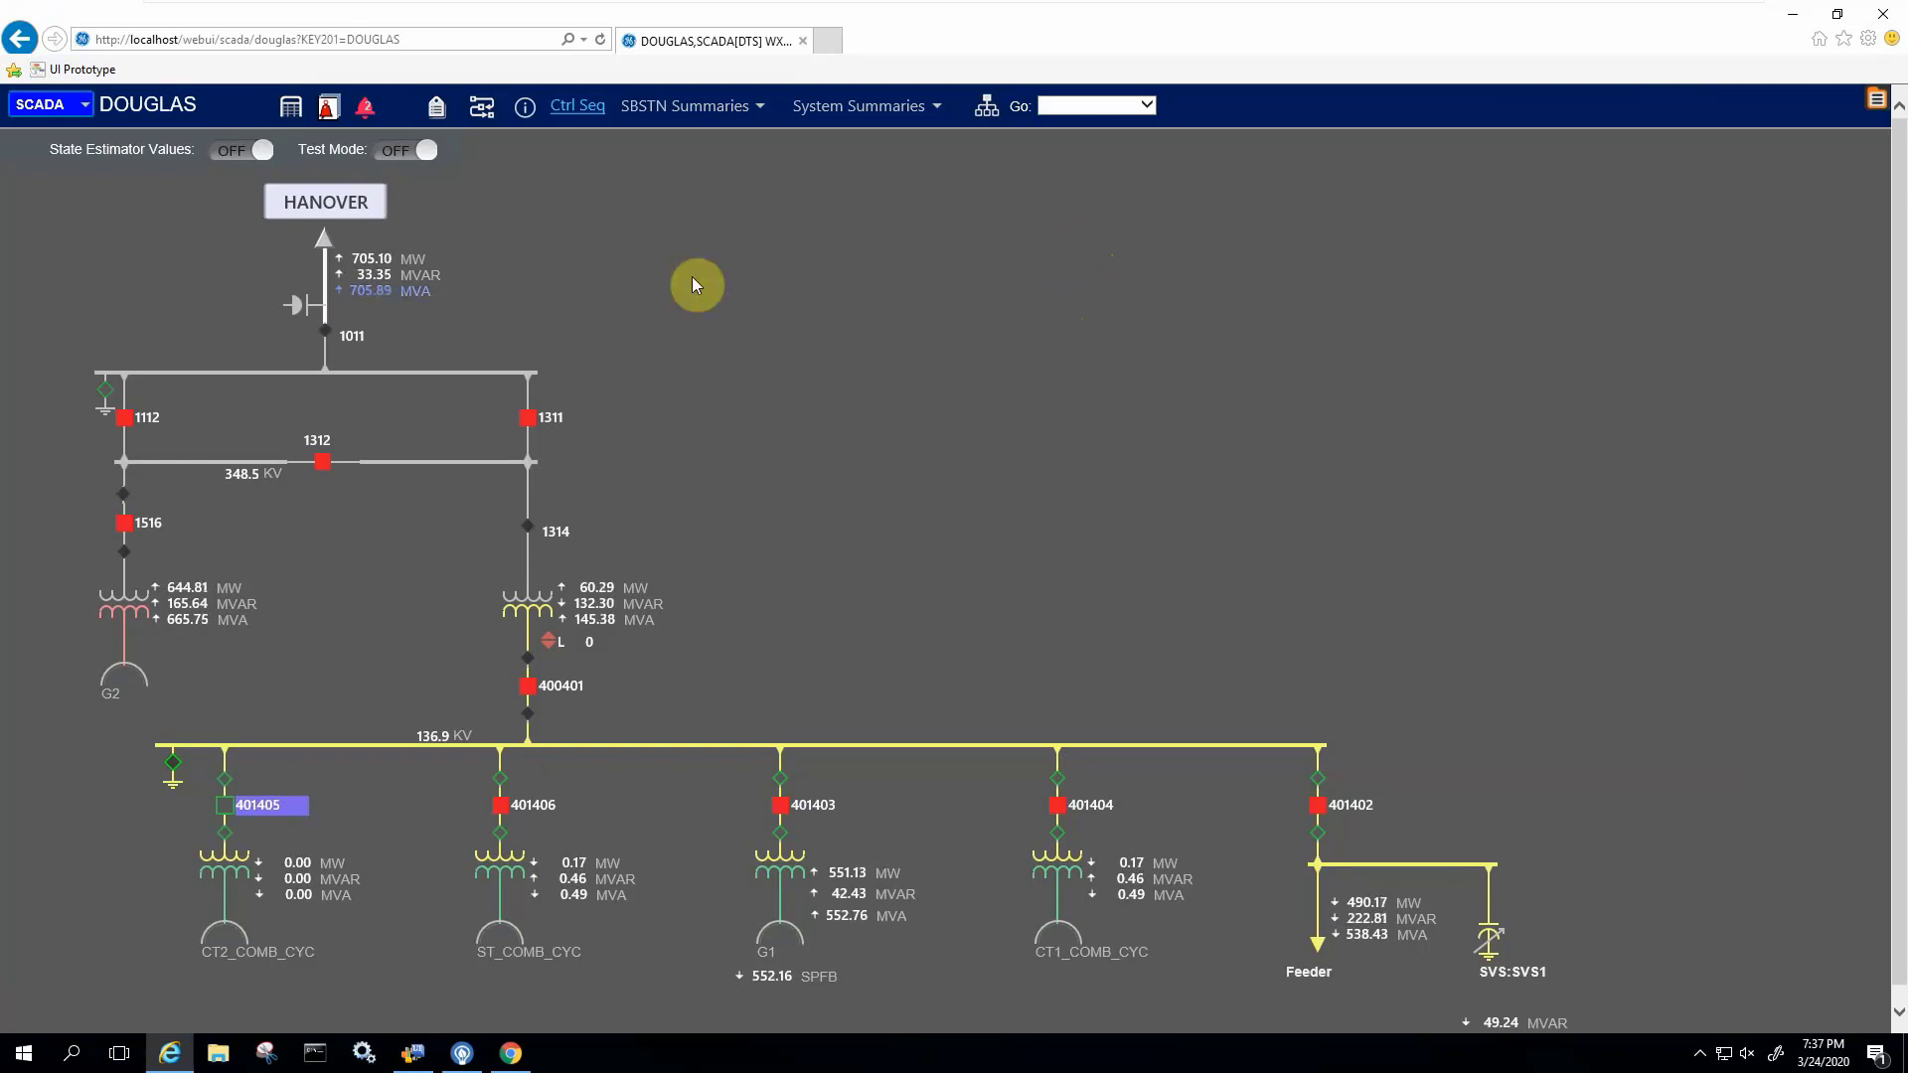
Step: Follow the line from DOUGLAS to the HANOVER one-line and return to the UI homepage
left_click(308, 230)
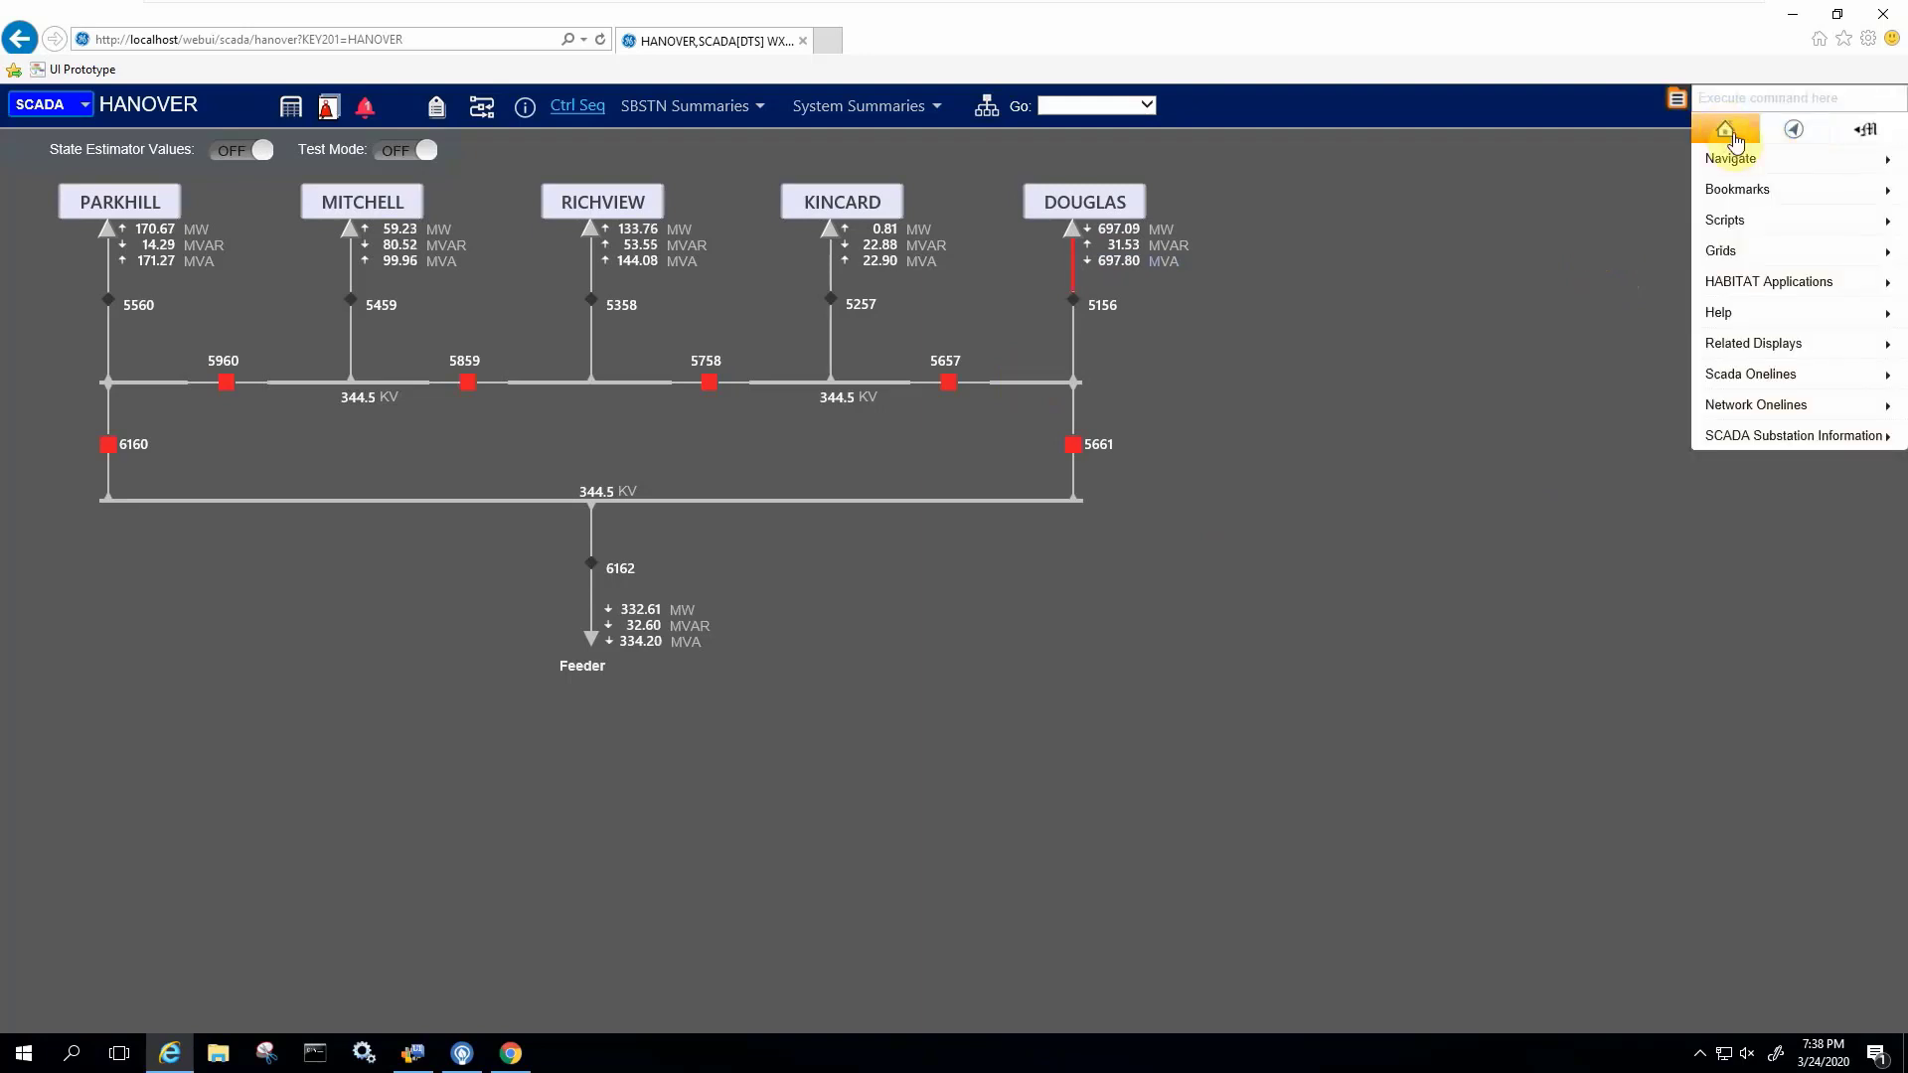
left_click(1737, 133)
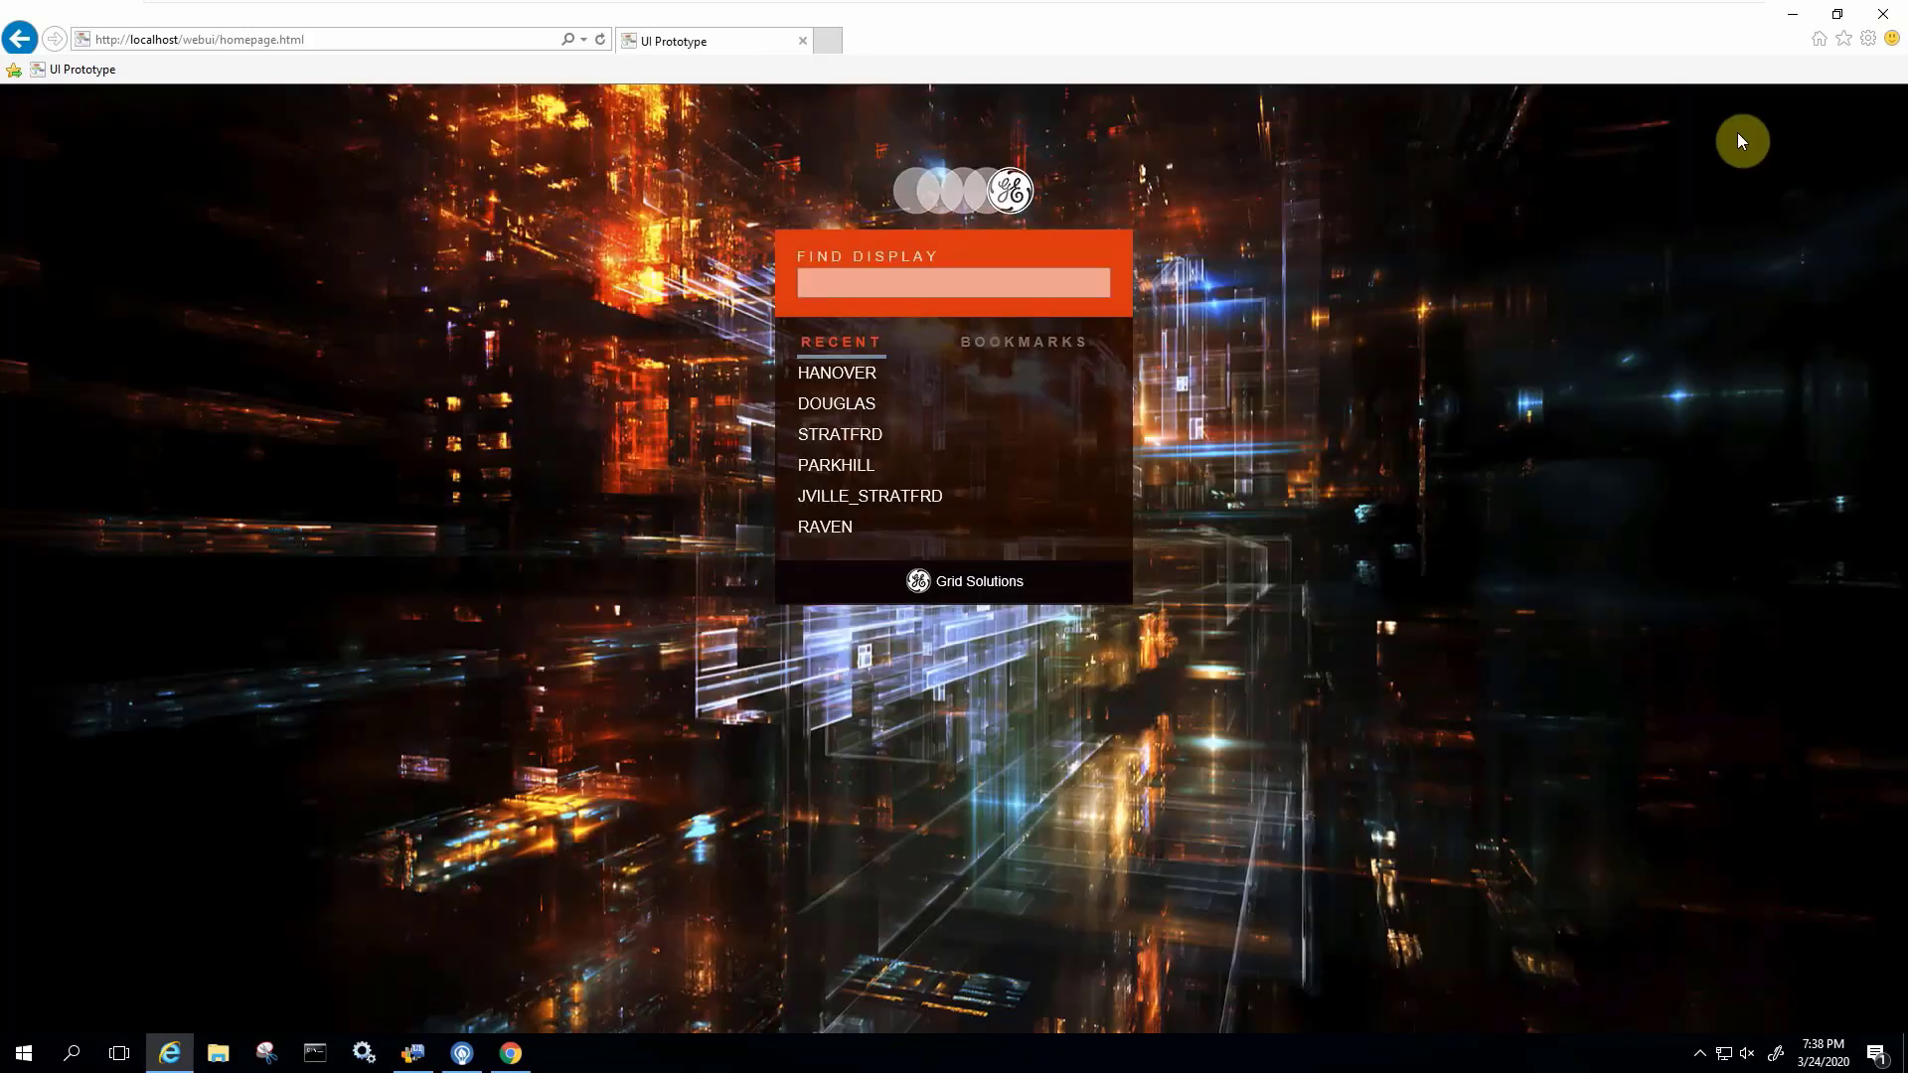